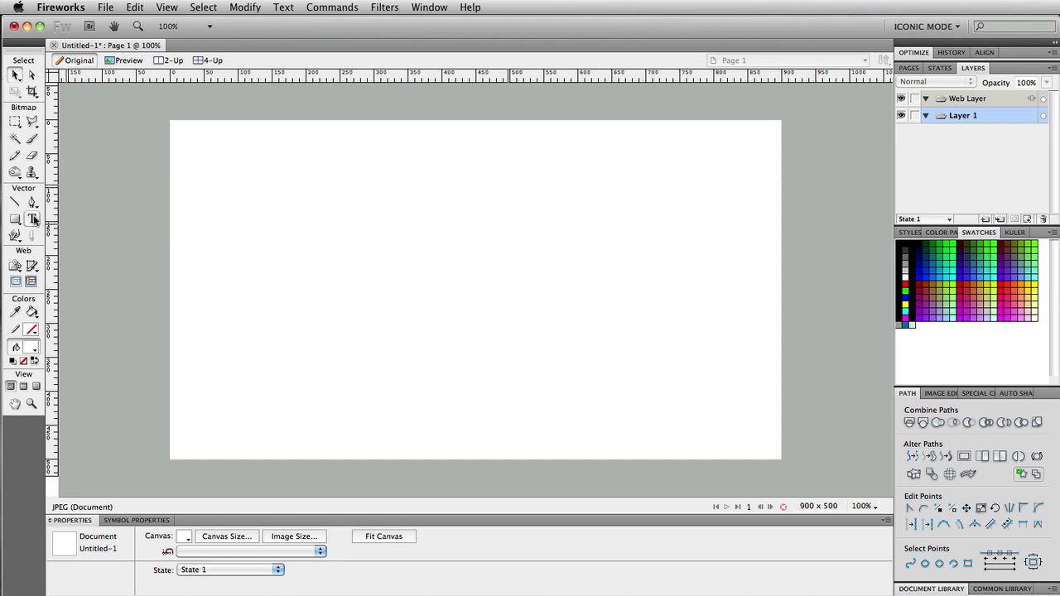
- Switch from the blank 900×500 Fireworks canvas to Apple's iMac page in Chrome
{"action": "key", "text": "super+Tab"}
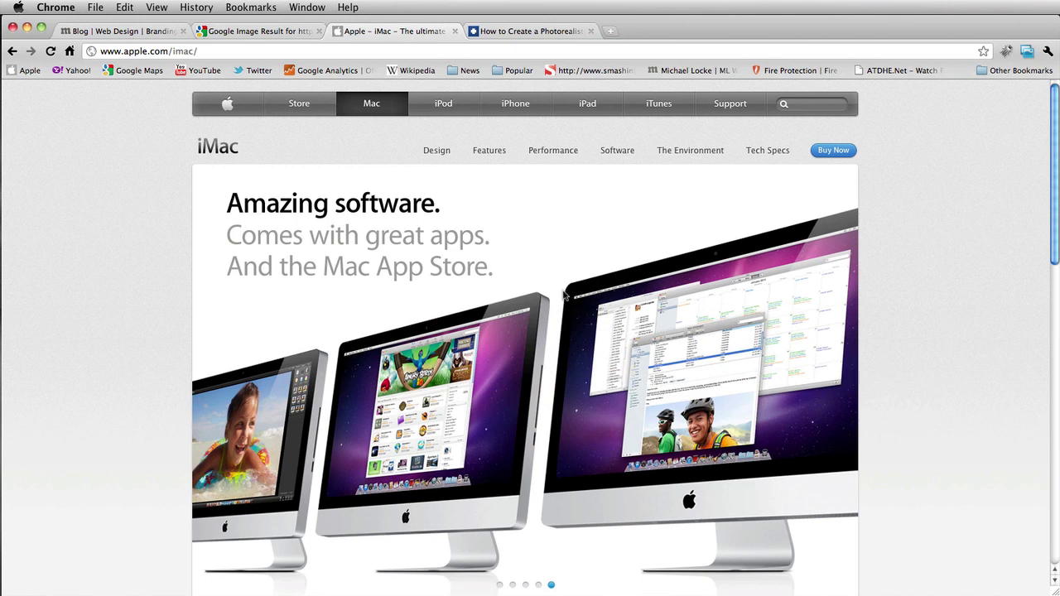
- Scroll down the iMac page to view the monitors, then return to Fireworks
{"action": "scroll", "coordinate": [546, 296], "scroll_direction": "down", "scroll_amount": 1}
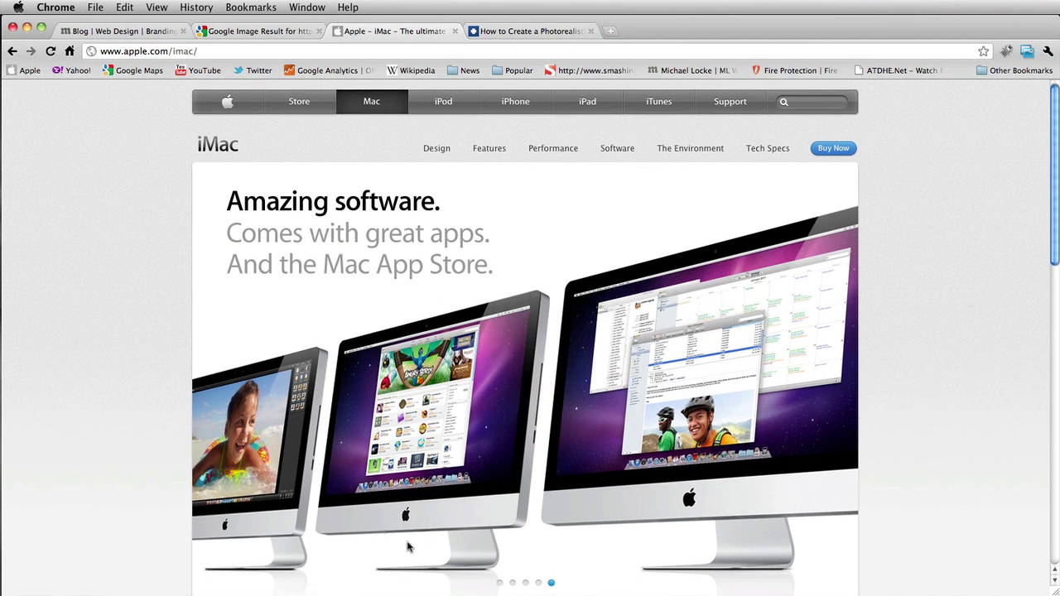
{"action": "key", "text": "super+Tab"}
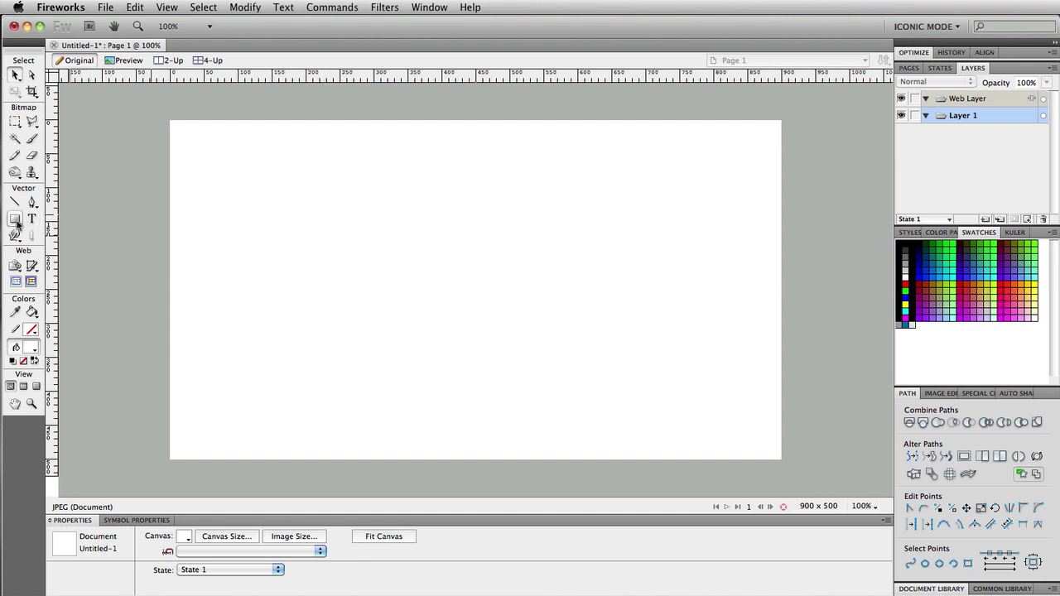
- Draw a black 430×243 rounded rectangle for the monitor body and move it to X 247
{"action": "left_click", "coordinate": [16, 219]}
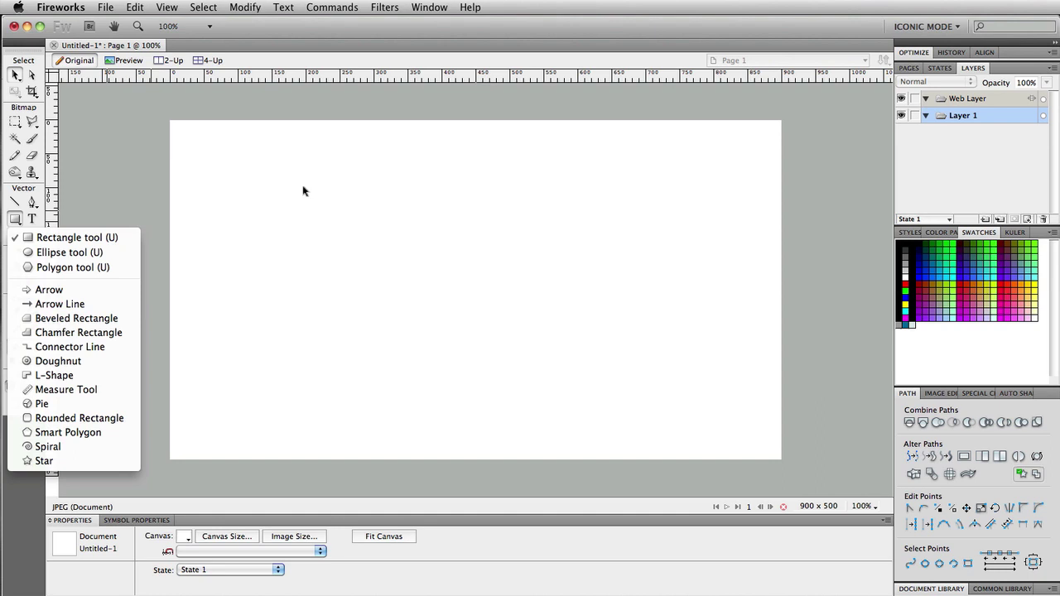
{"action": "left_click", "coordinate": [114, 238]}
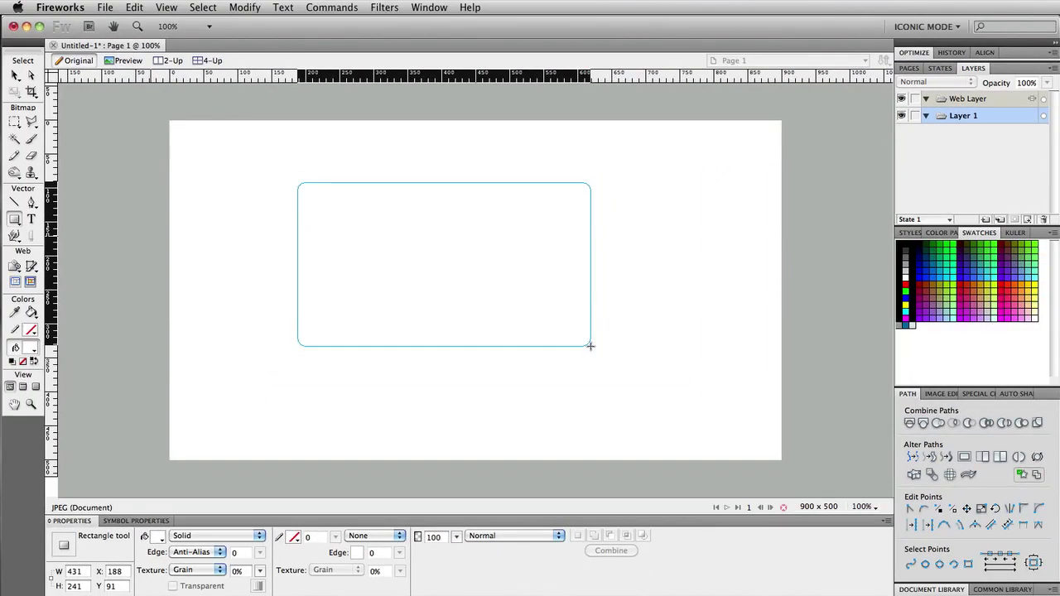
{"action": "left_click_drag", "start_coordinate": [591, 346], "coordinate": [590, 348]}
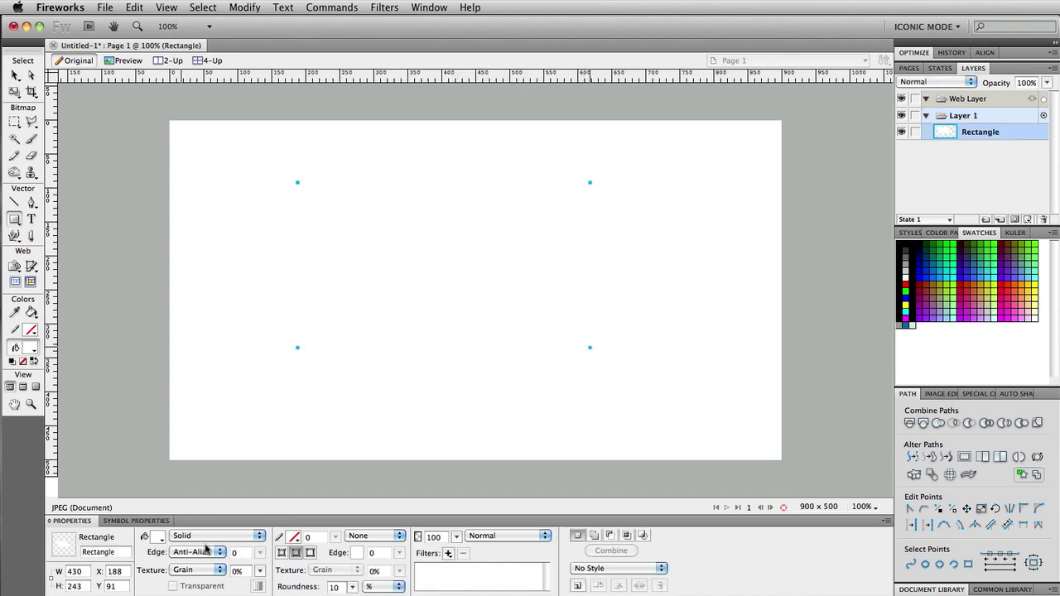
{"action": "left_click", "coordinate": [160, 539]}
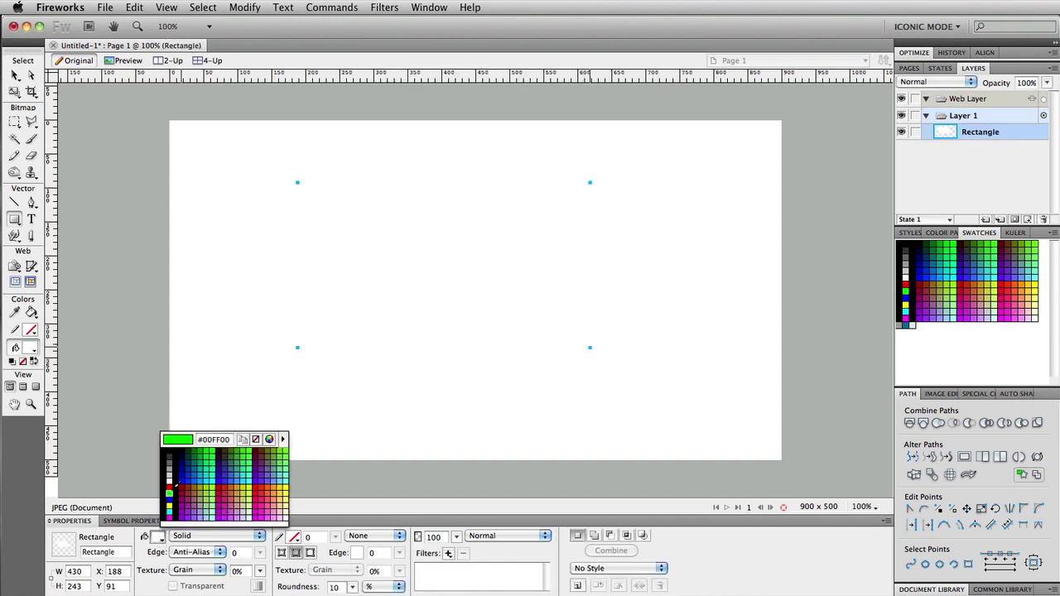
{"action": "left_click", "coordinate": [176, 490]}
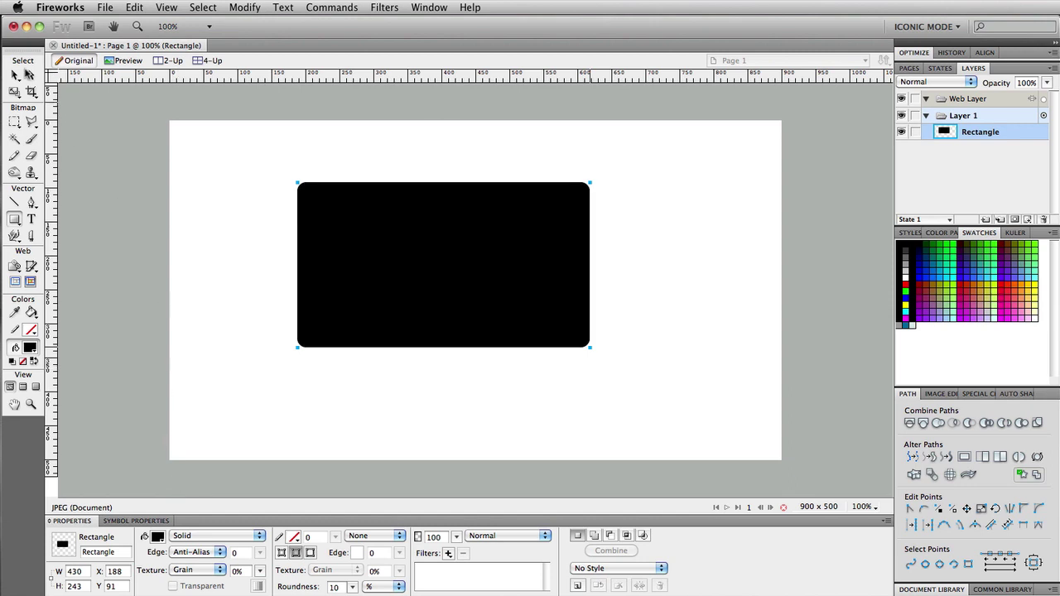
{"action": "left_click", "coordinate": [15, 76]}
{"action": "left_click_drag", "start_coordinate": [370, 220], "coordinate": [405, 223]}
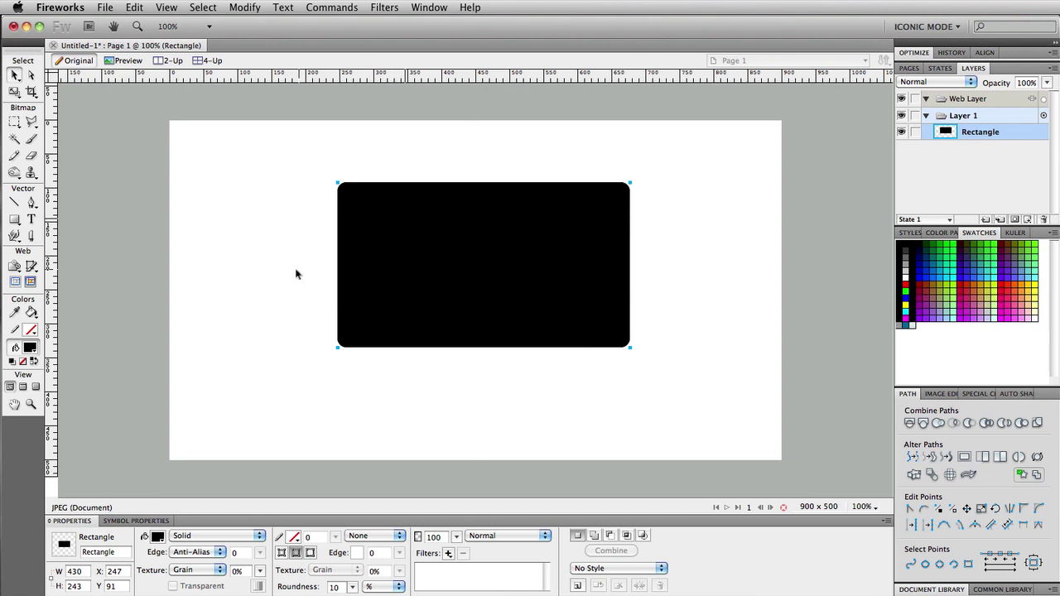
- Draw a white square-cornered 396×209 screen rectangle inside the black body, leaving a bezel
{"action": "left_click", "coordinate": [15, 219]}
{"action": "mouse_move", "coordinate": [349, 193]}
{"action": "left_mouse_down"}
{"action": "mouse_move", "coordinate": [463, 275]}
{"action": "mouse_move", "coordinate": [618, 336]}
{"action": "left_mouse_up"}
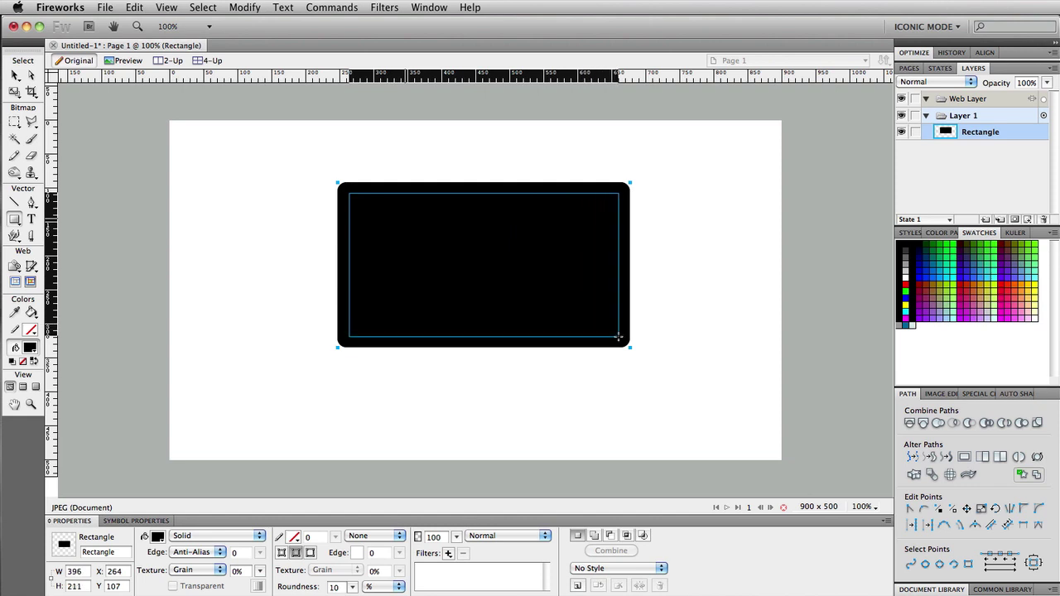
{"action": "left_click_drag", "start_coordinate": [618, 336], "coordinate": [618, 335]}
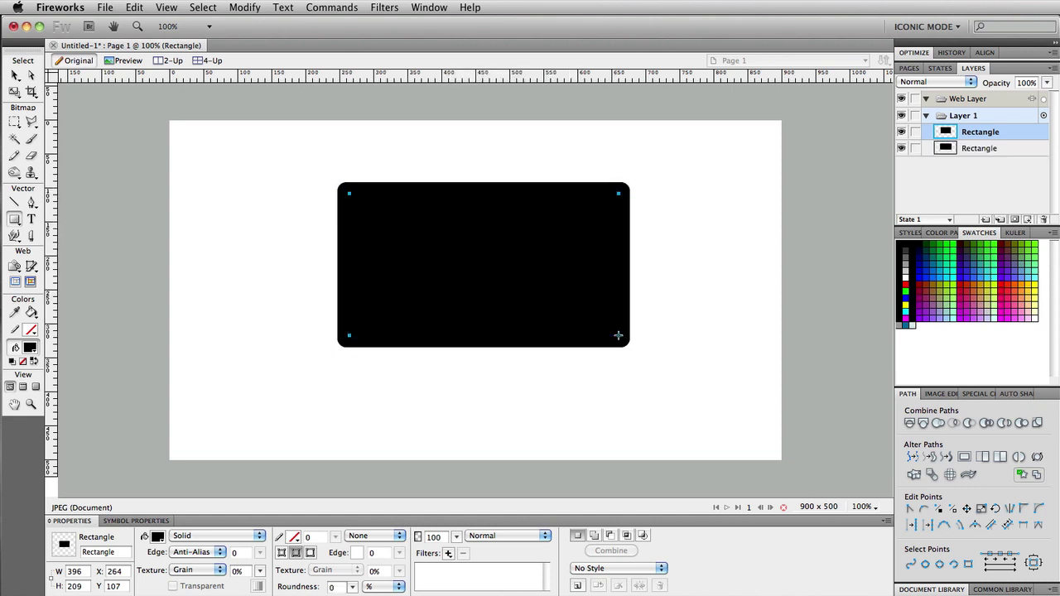
{"action": "left_click", "coordinate": [157, 536]}
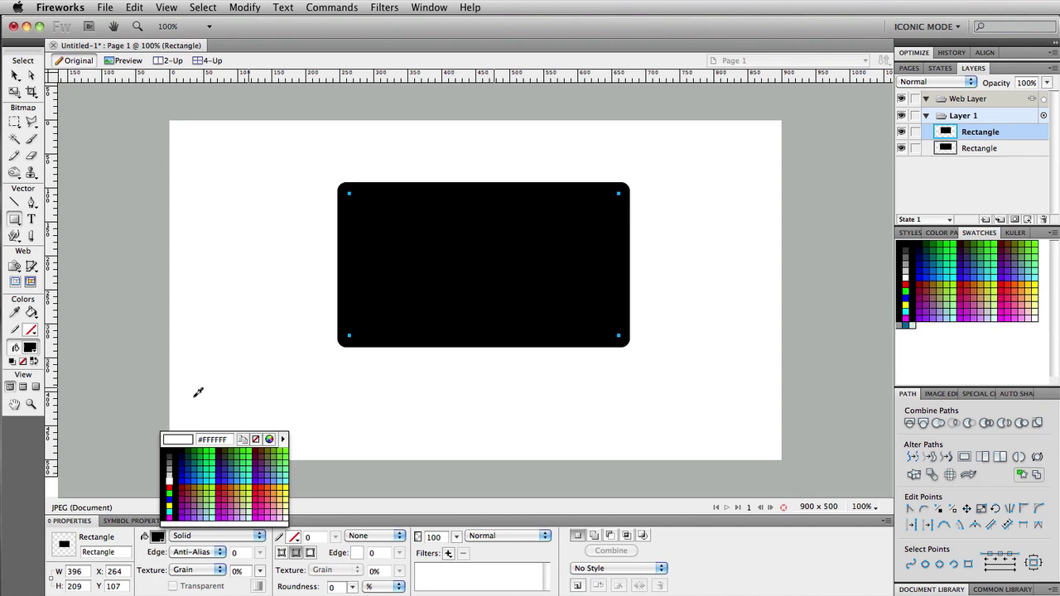
{"action": "left_click", "coordinate": [193, 402]}
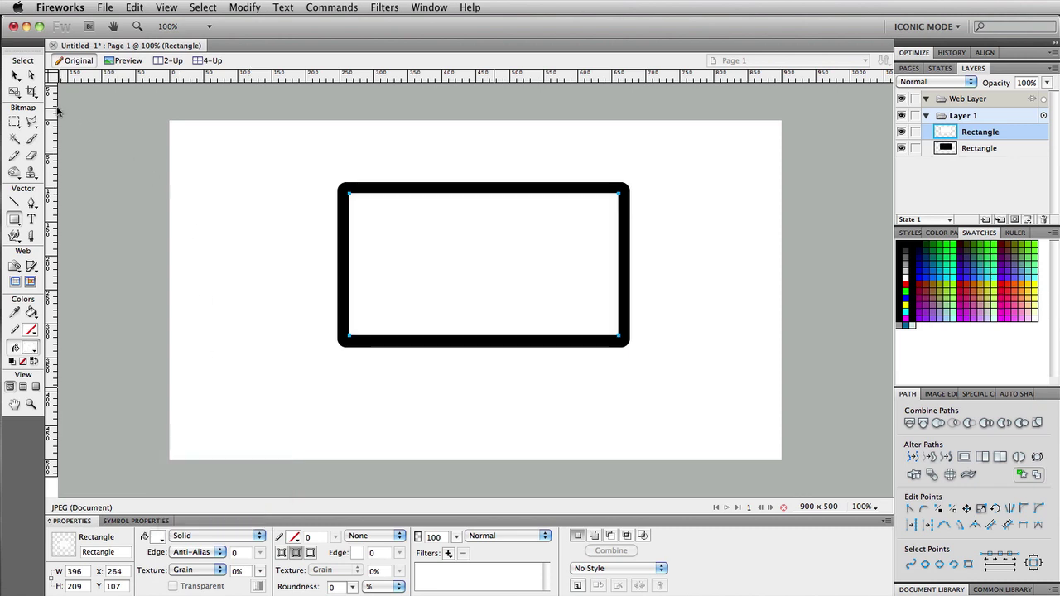
{"action": "left_click", "coordinate": [18, 77]}
{"action": "key", "text": "Up"}
{"action": "key", "text": "Up"}
{"action": "key", "text": "Down"}
{"action": "key", "text": "Down"}
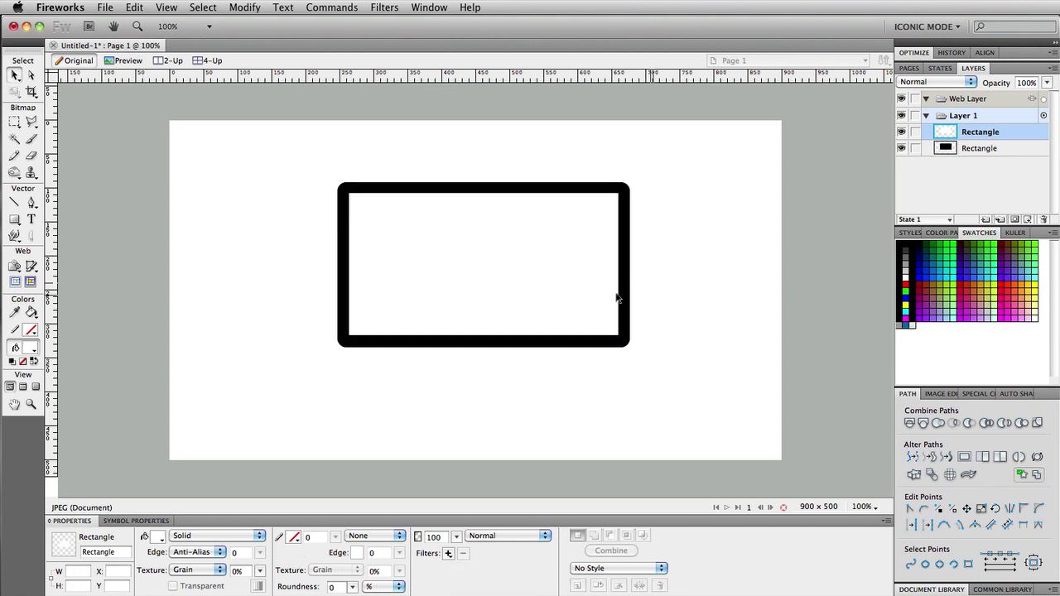
{"action": "left_click_drag", "start_coordinate": [532, 287], "coordinate": [533, 297]}
- Copy the Aurora Borealis photo from Chrome's Google Image Result tab and return to Fireworks
{"action": "left_click", "coordinate": [701, 293]}
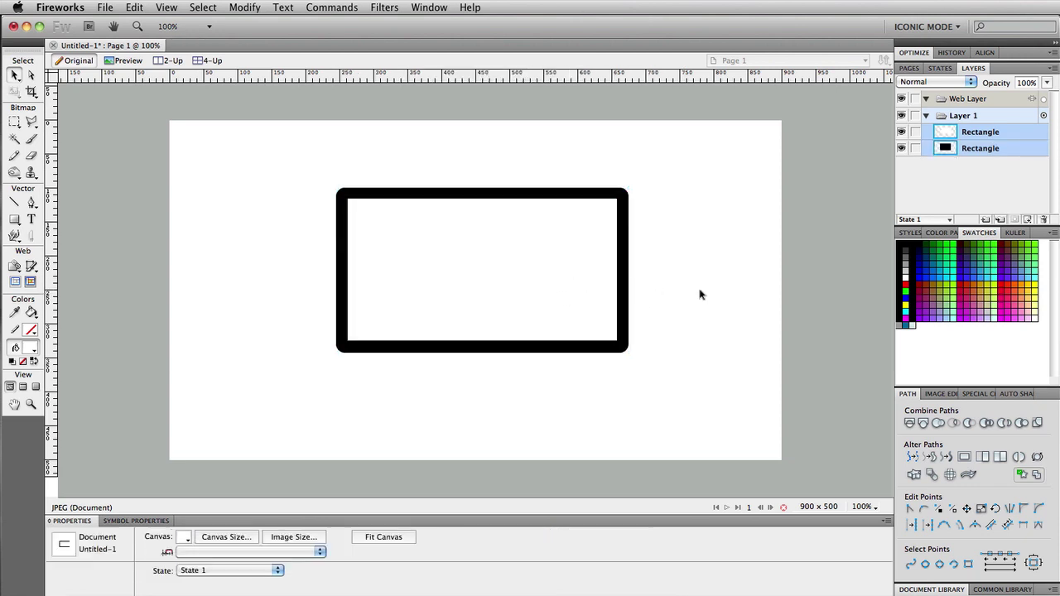
{"action": "key", "text": "super+Tab"}
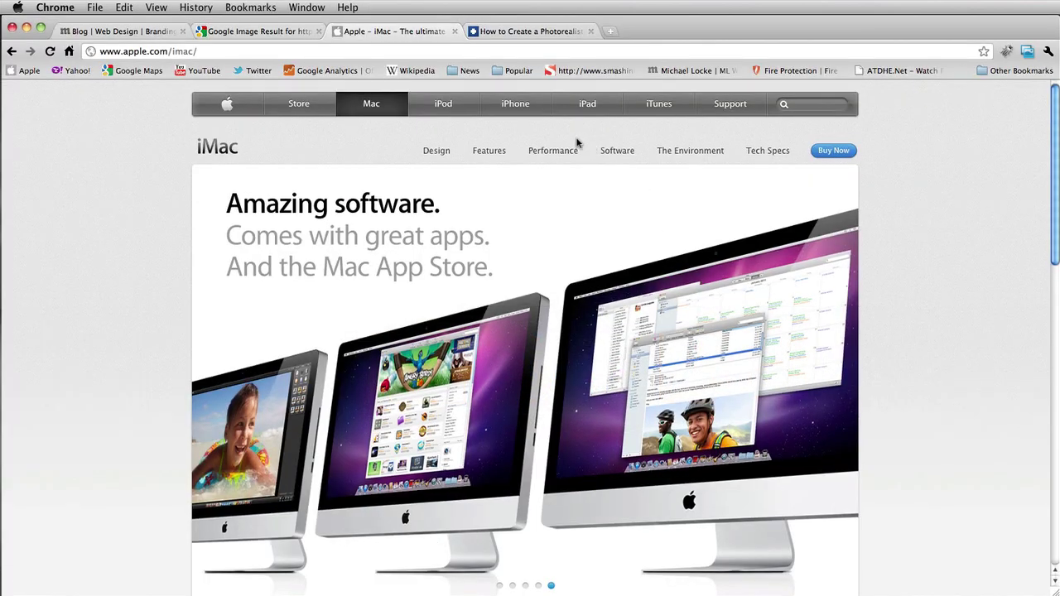
{"action": "left_click", "coordinate": [227, 31]}
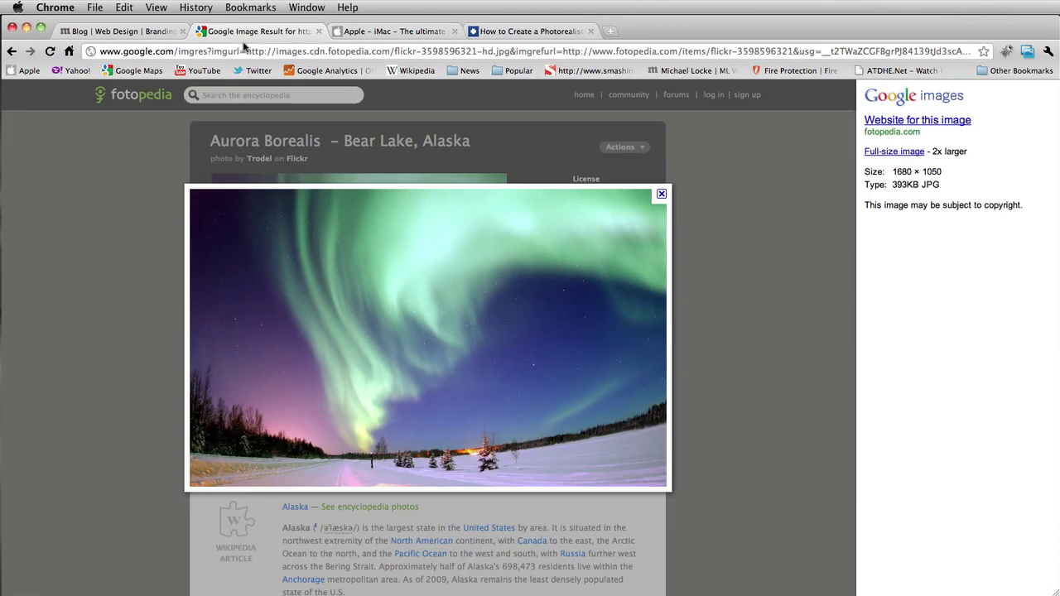
{"action": "right_click", "coordinate": [455, 309]}
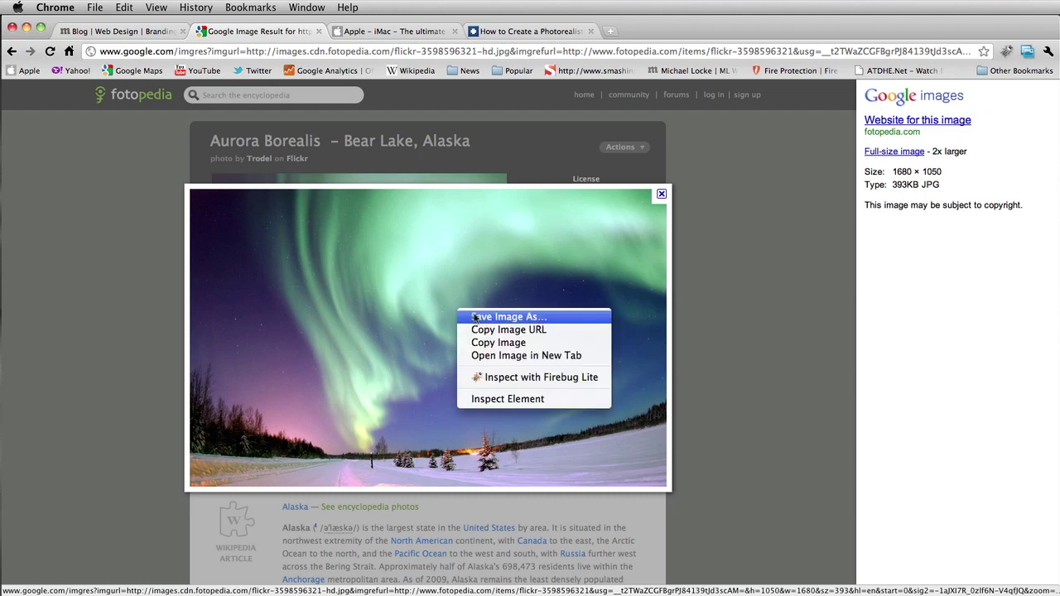
{"action": "left_click", "coordinate": [482, 342]}
{"action": "key", "text": "super+Tab"}
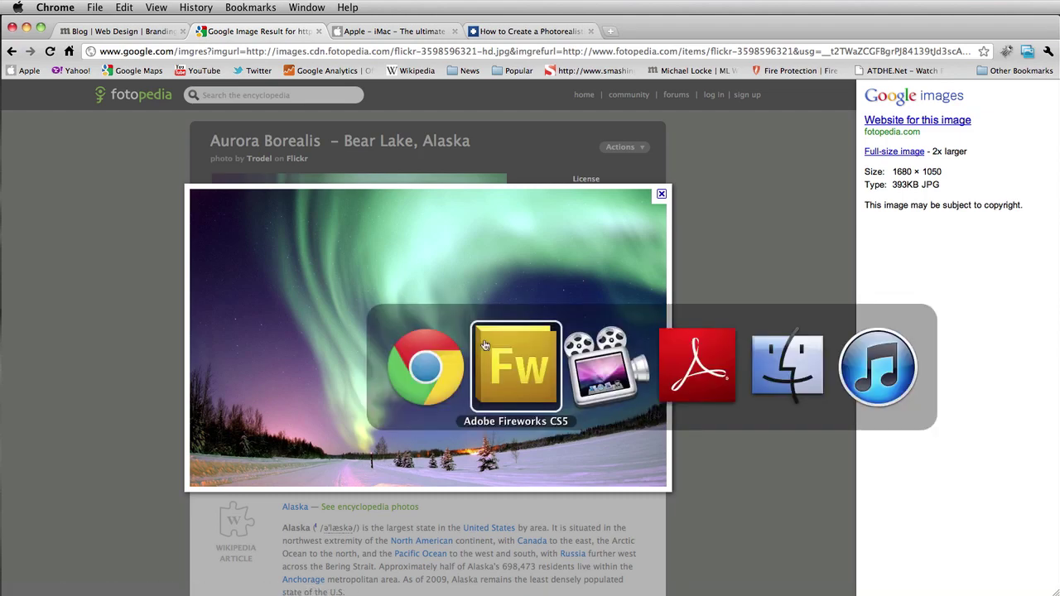
- Paste the aurora photo, zoom out to 12%, and scale it down to 547×342
{"action": "key", "text": "super+v"}
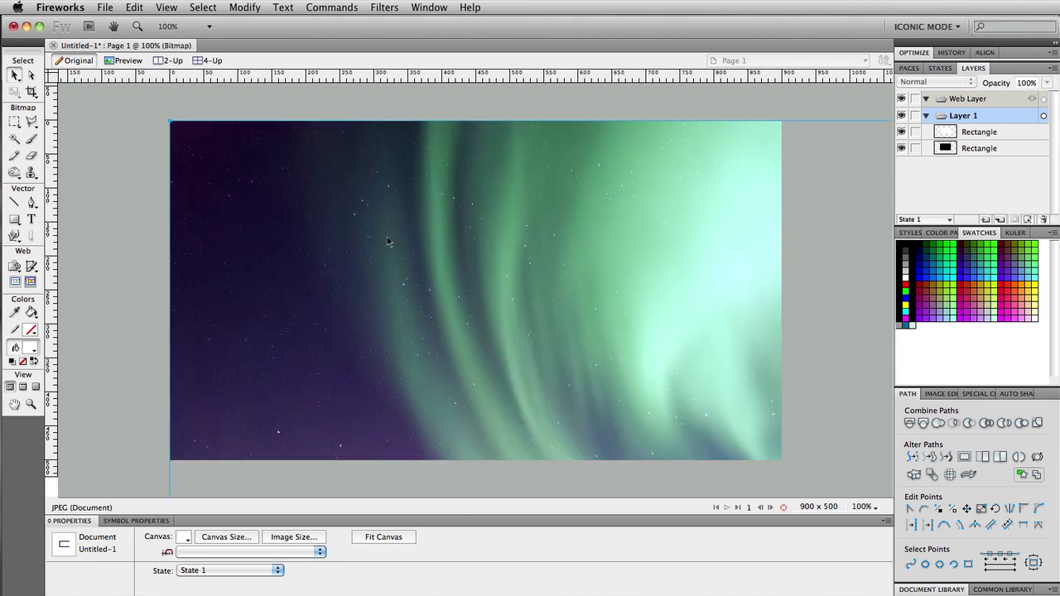
{"action": "left_click", "coordinate": [863, 507]}
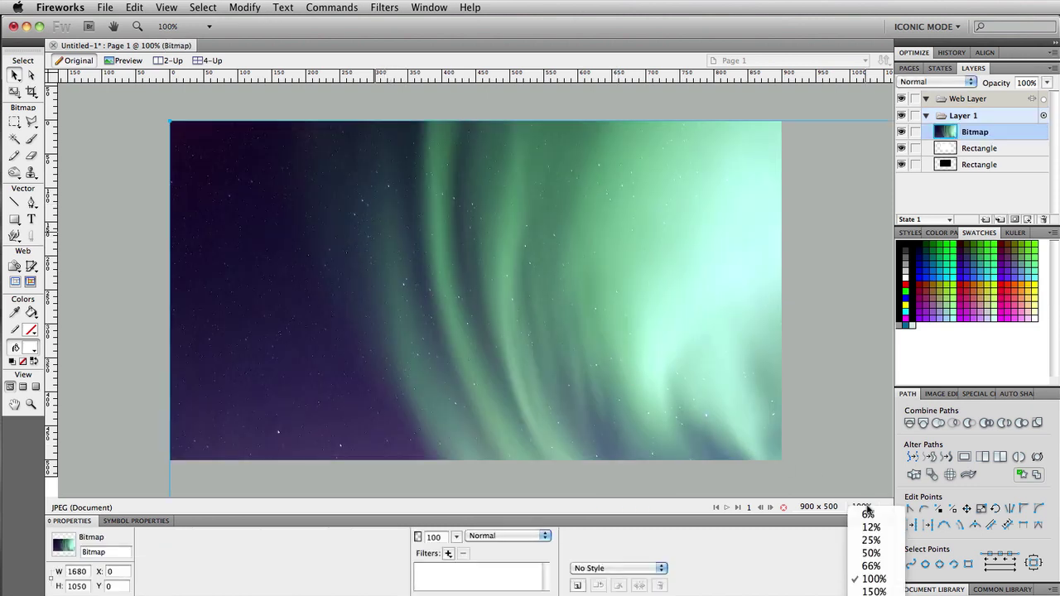
{"action": "left_click", "coordinate": [871, 552]}
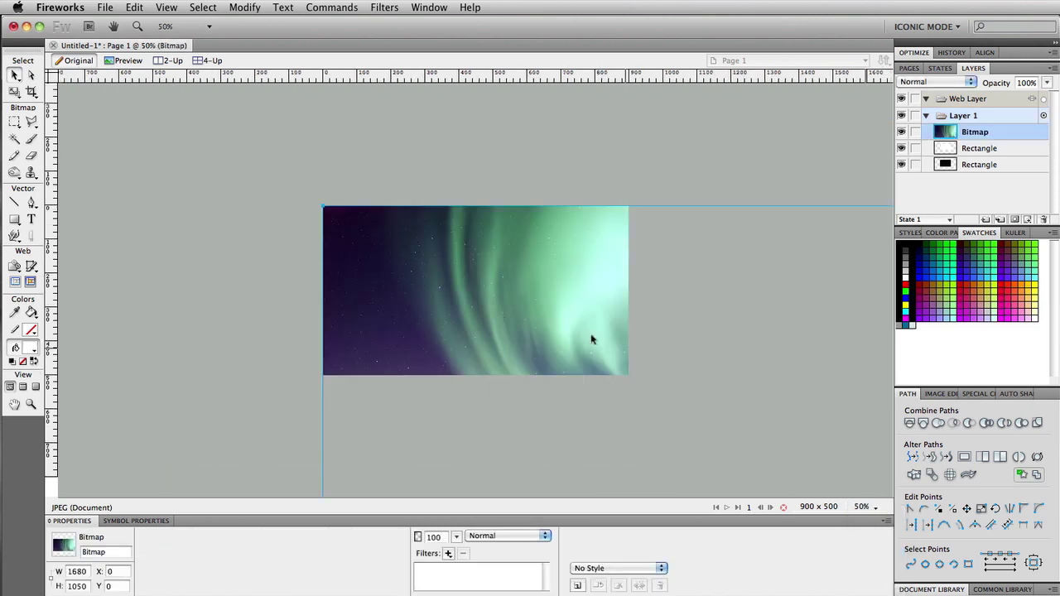
{"action": "left_click", "coordinate": [861, 507]}
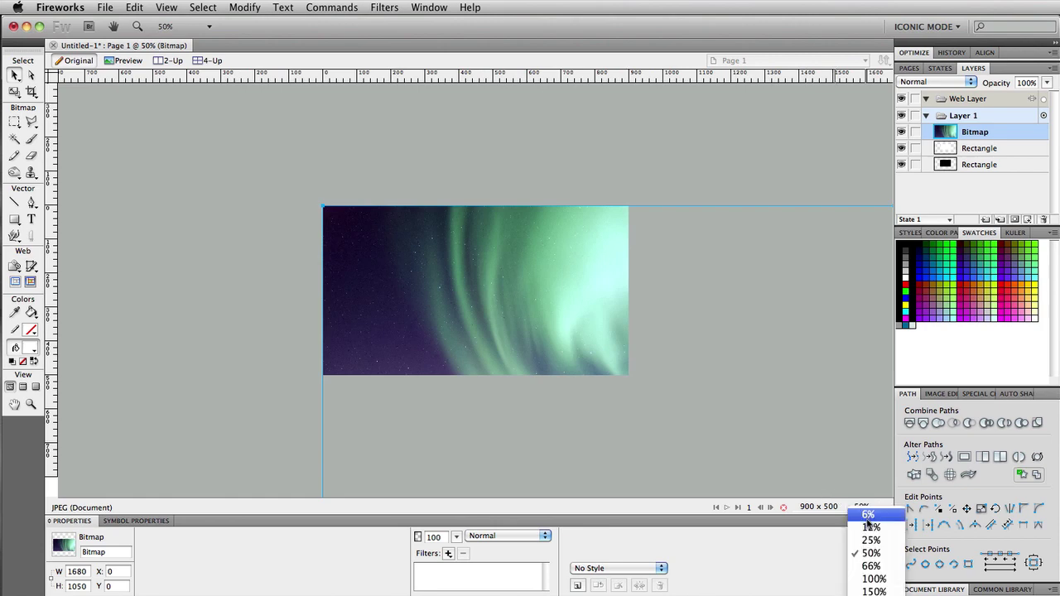
{"action": "left_click", "coordinate": [870, 528]}
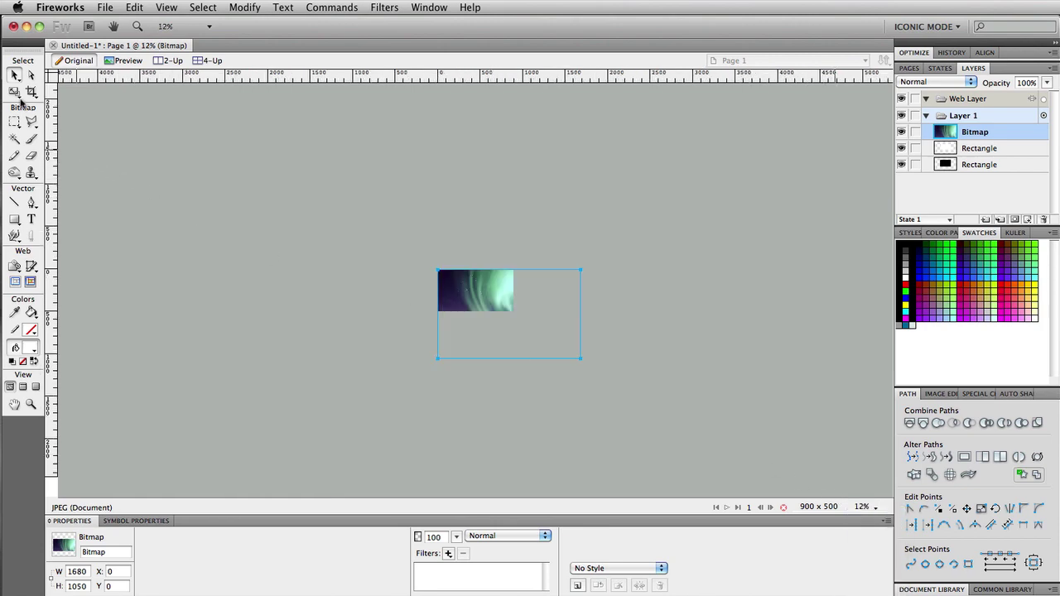
{"action": "left_click", "coordinate": [14, 91]}
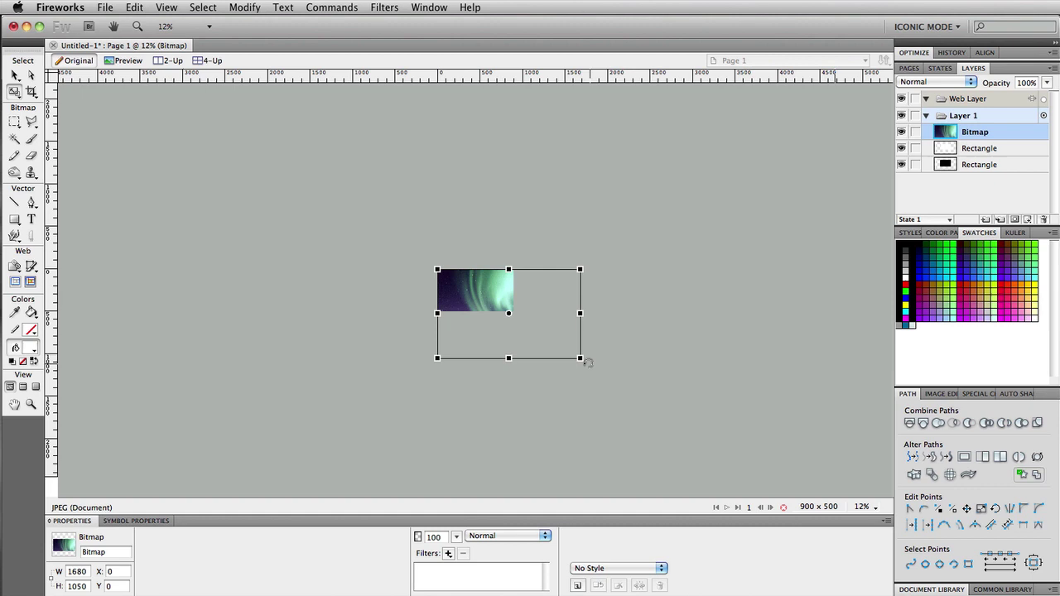
{"action": "left_click_drag", "start_coordinate": [580, 358], "coordinate": [484, 297]}
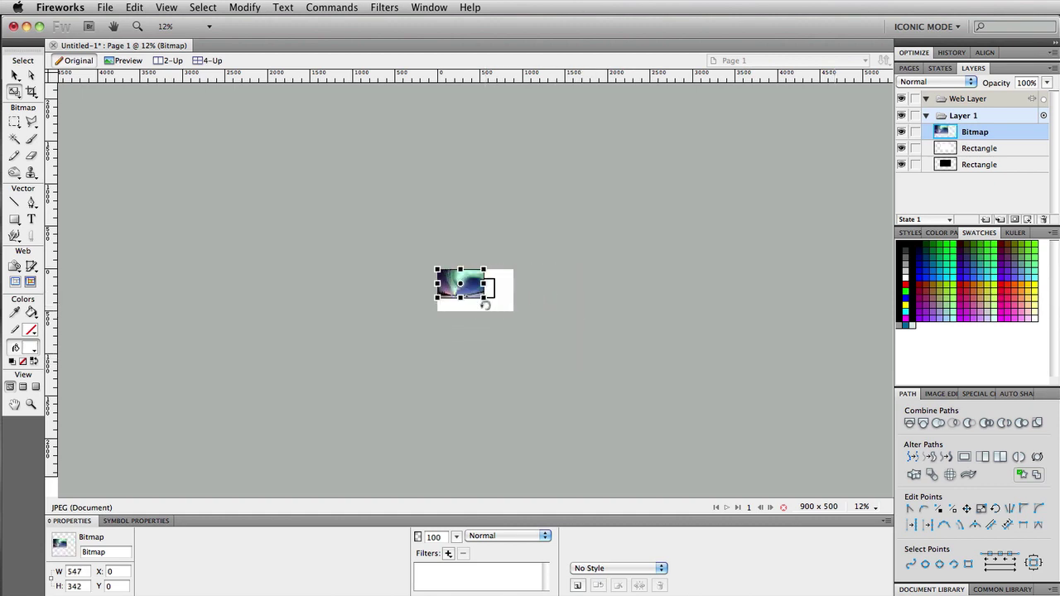
- At 100% zoom, place the aurora over the screen and scale it to 406×254 at X 262, Y 106
{"action": "left_click", "coordinate": [859, 507]}
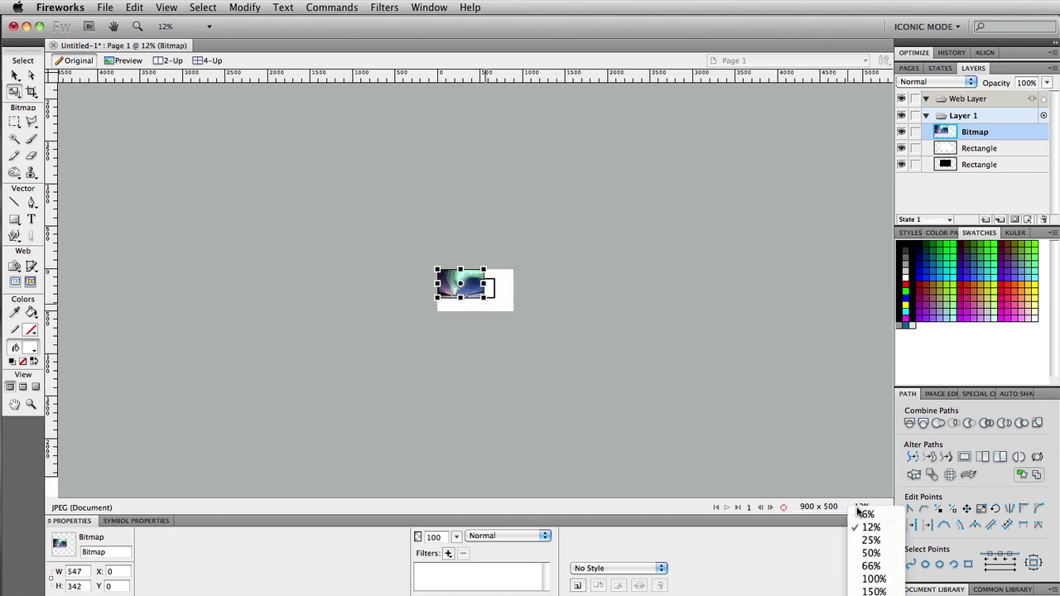
{"action": "left_click", "coordinate": [872, 578]}
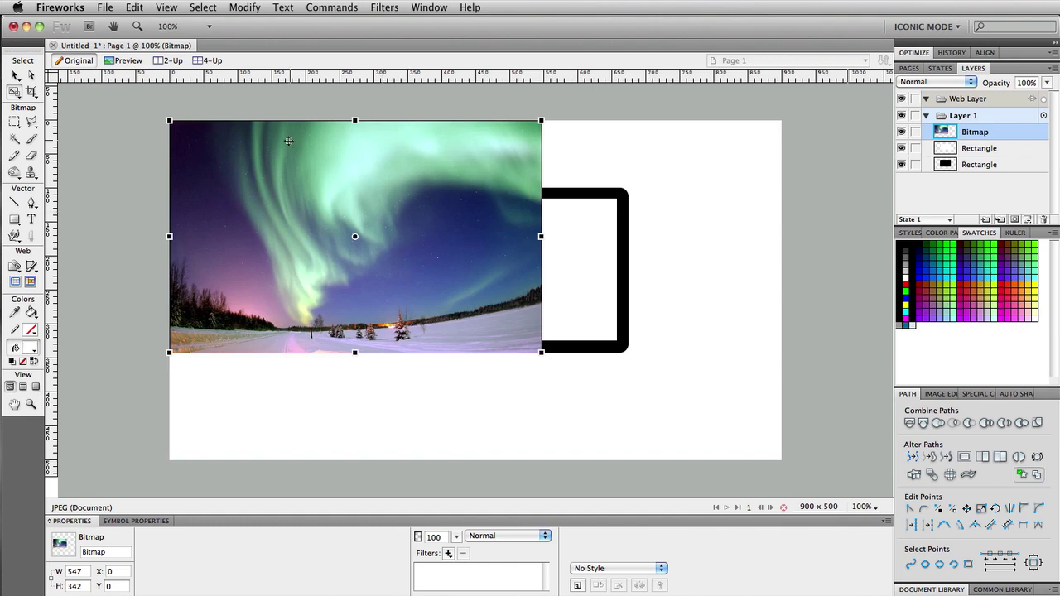
{"action": "left_click", "coordinate": [16, 75]}
{"action": "left_click_drag", "start_coordinate": [362, 227], "coordinate": [536, 294]}
{"action": "left_click", "coordinate": [14, 91]}
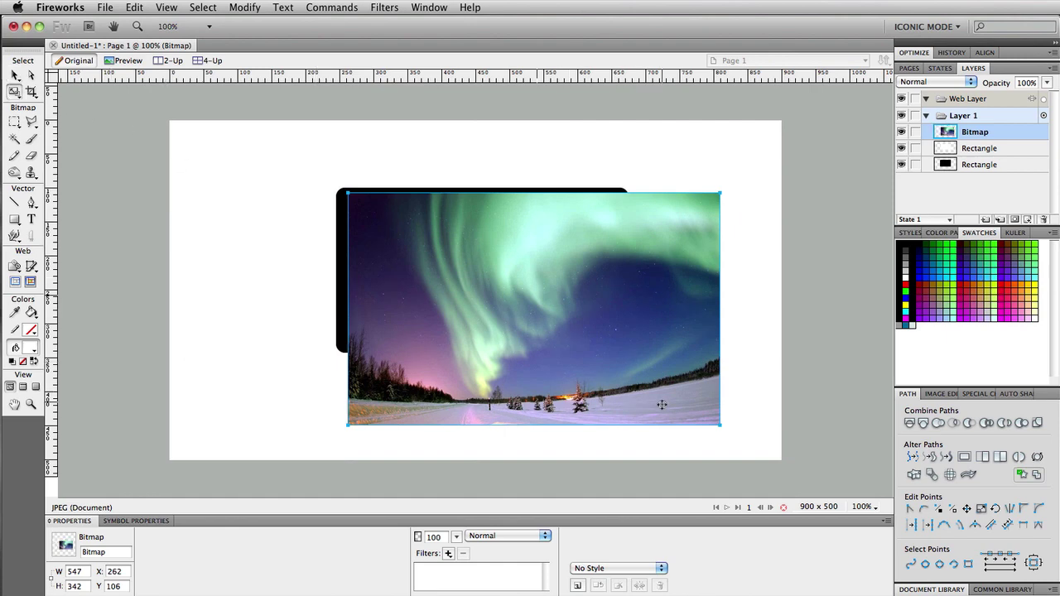
{"action": "left_click_drag", "start_coordinate": [718, 424], "coordinate": [619, 373]}
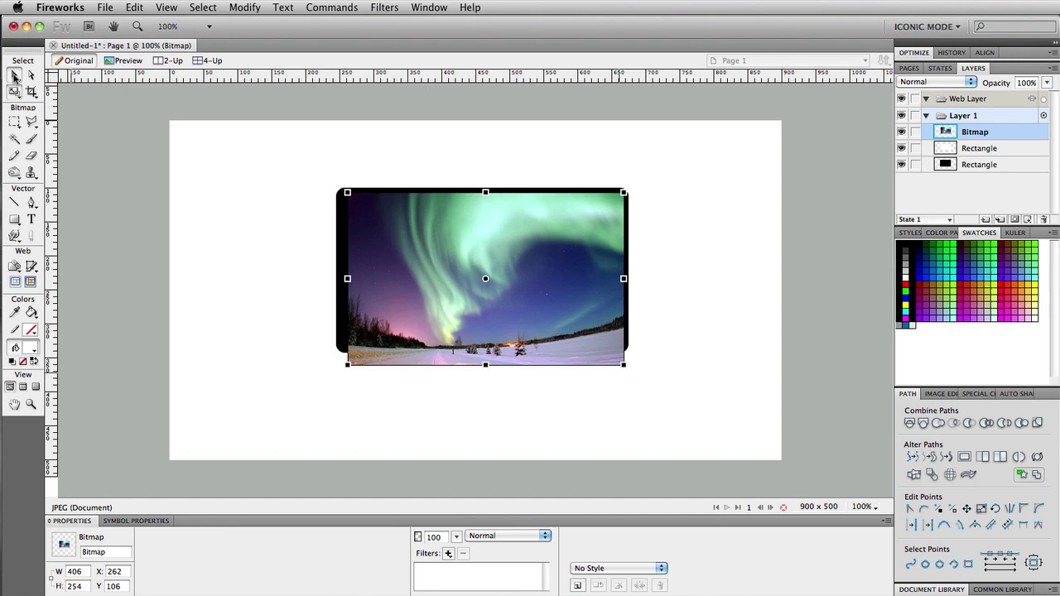
- Group the aurora photo as a mask inside the white screen rectangle
{"action": "left_click", "coordinate": [14, 75]}
{"action": "left_click_drag", "start_coordinate": [399, 199], "coordinate": [398, 223]}
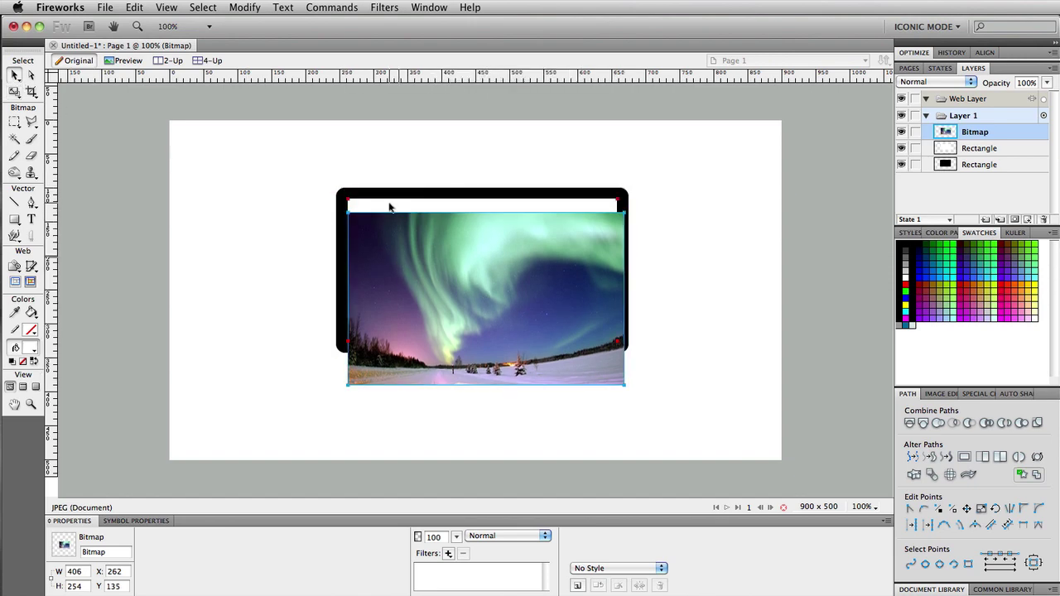
{"action": "left_click", "coordinate": [390, 207]}
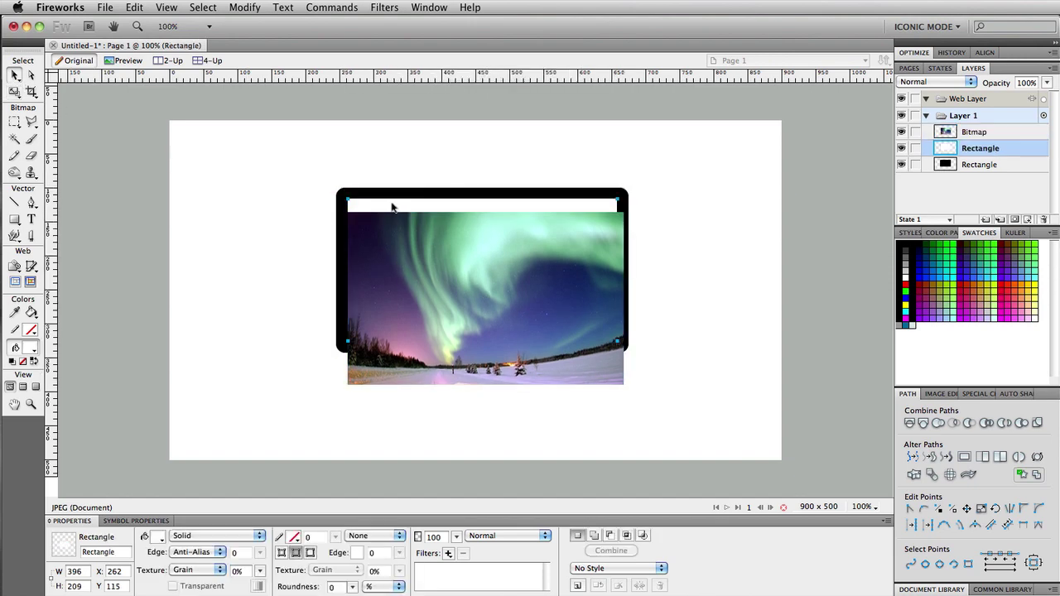
{"action": "right_click", "coordinate": [493, 208]}
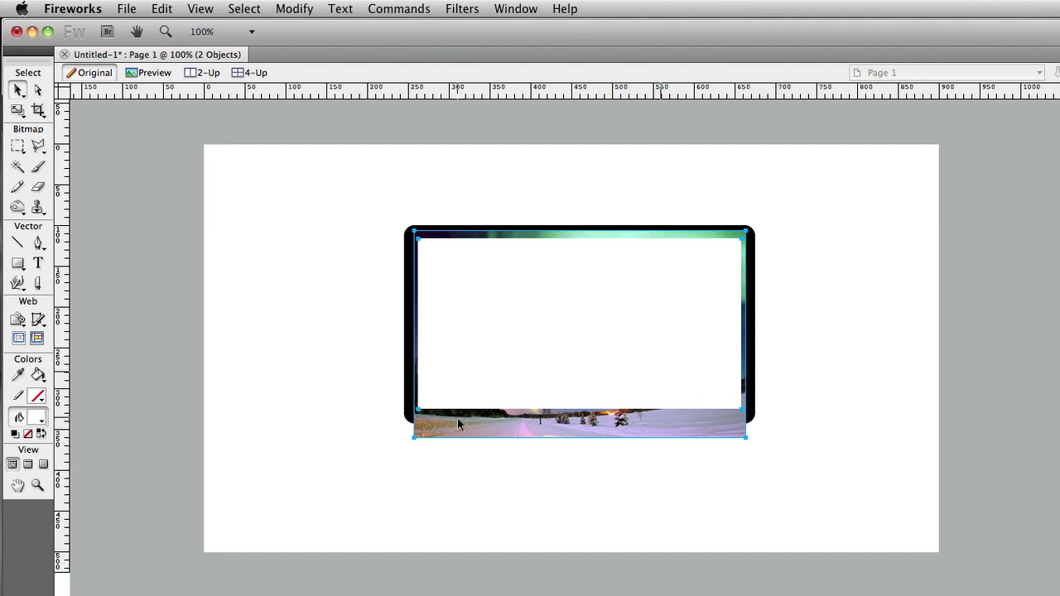
{"action": "left_click", "coordinate": [305, 10]}
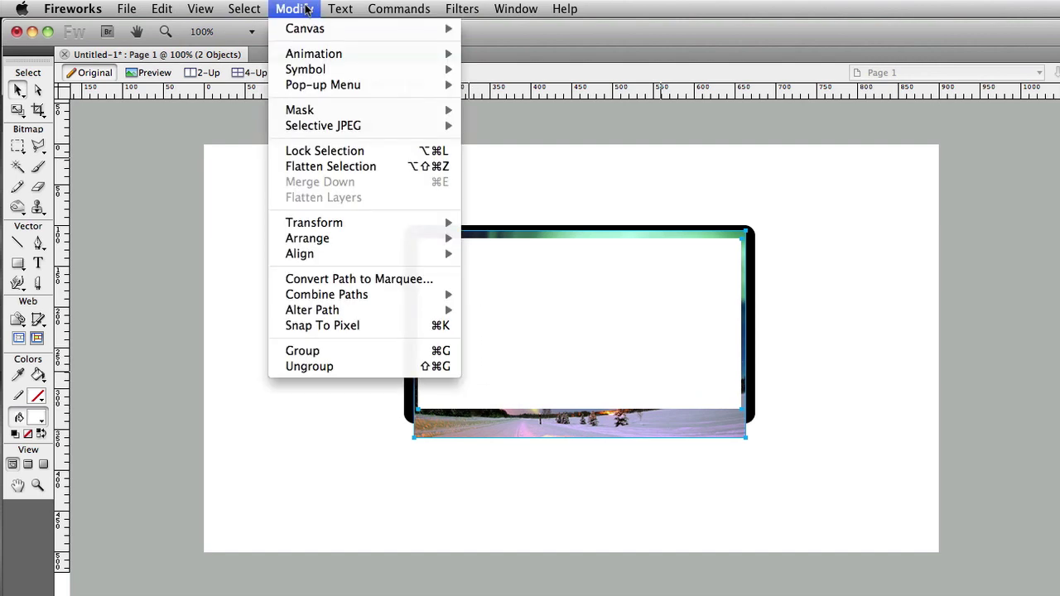
{"action": "mouse_move", "coordinate": [357, 112]}
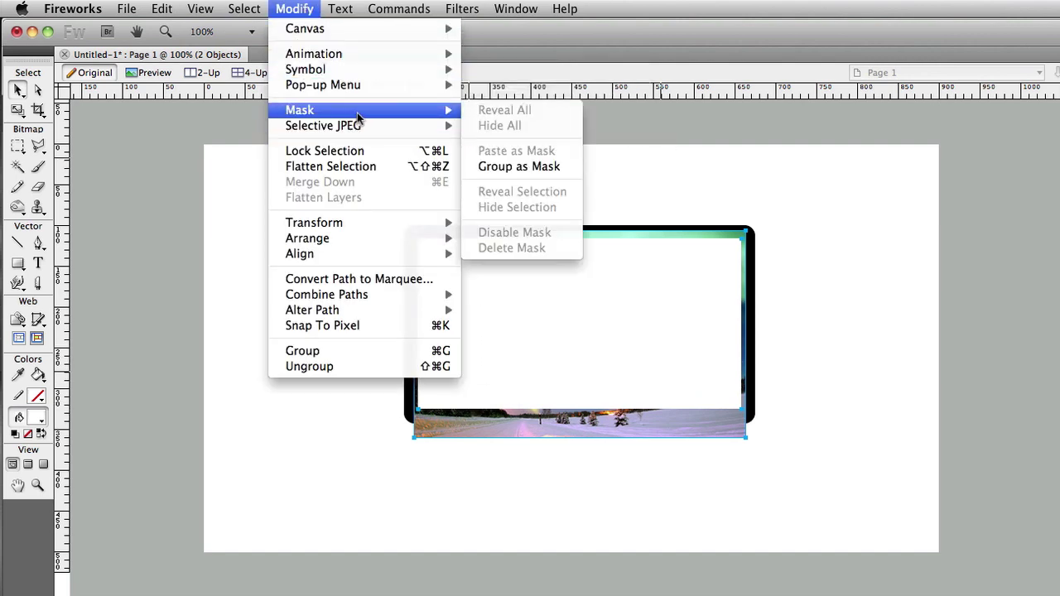
{"action": "left_click", "coordinate": [485, 165]}
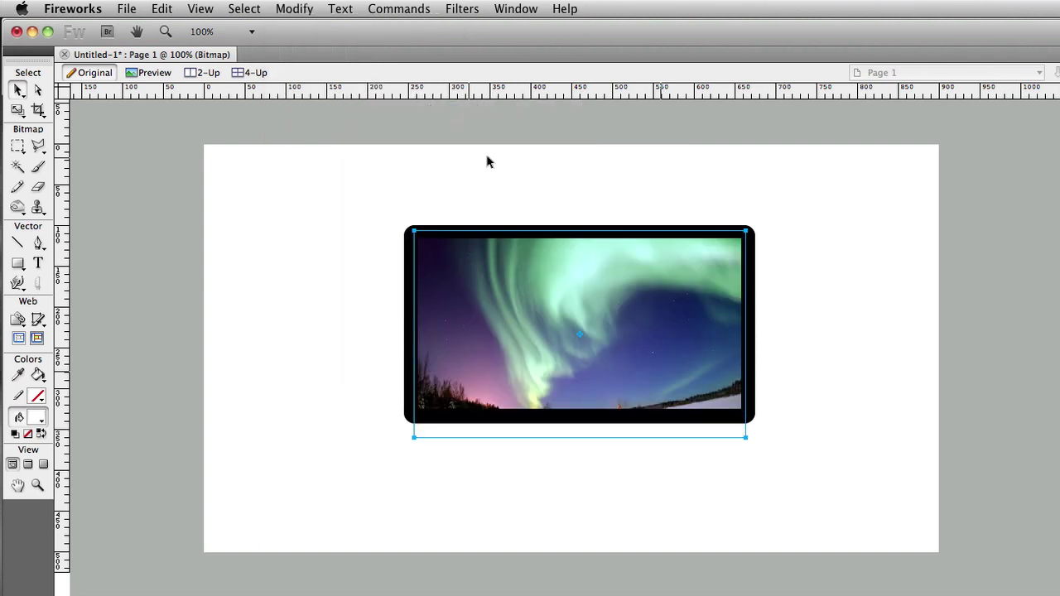
- Slide the photo within the mask so snow shows along the screen's bottom
{"action": "left_click", "coordinate": [525, 160]}
{"action": "left_click", "coordinate": [612, 337]}
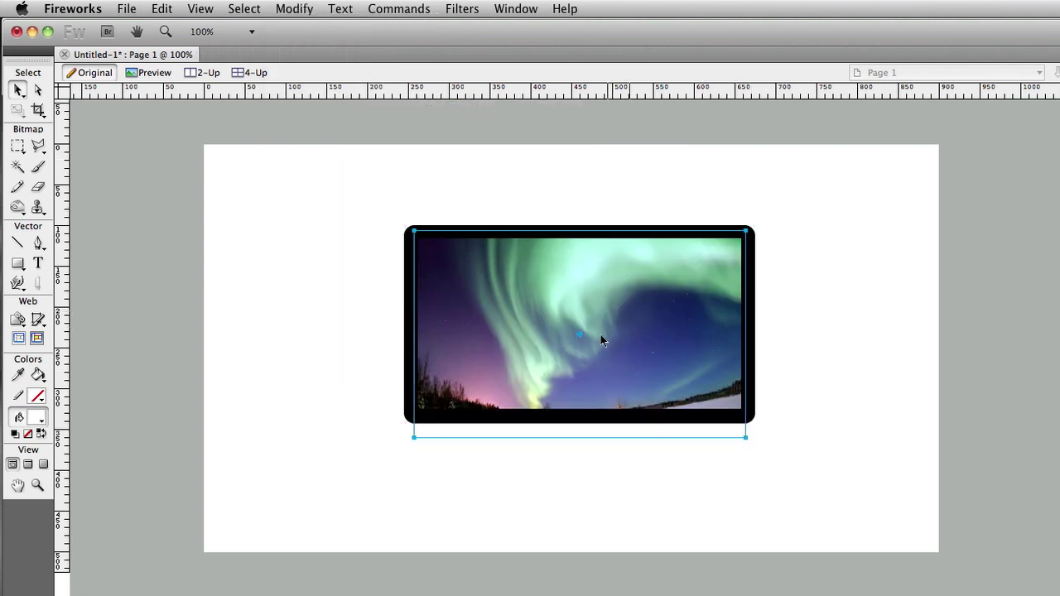
{"action": "left_click", "coordinate": [581, 336]}
{"action": "left_click_drag", "start_coordinate": [581, 337], "coordinate": [581, 315]}
- Paste a copy of the black 430×243 rounded frame on top of the masked screen
{"action": "left_click", "coordinate": [838, 323]}
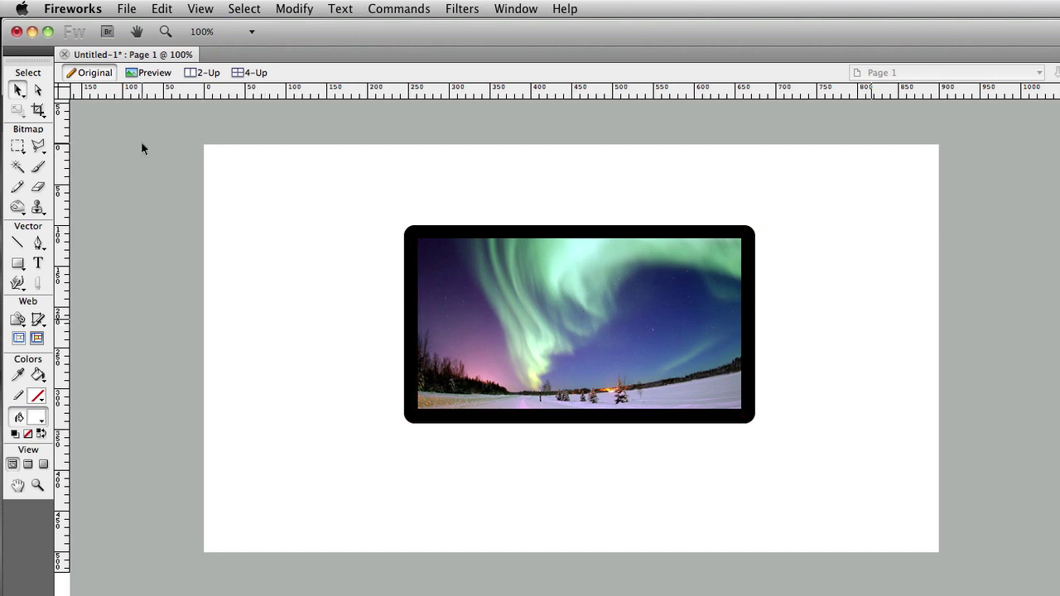
{"action": "left_click", "coordinate": [38, 93]}
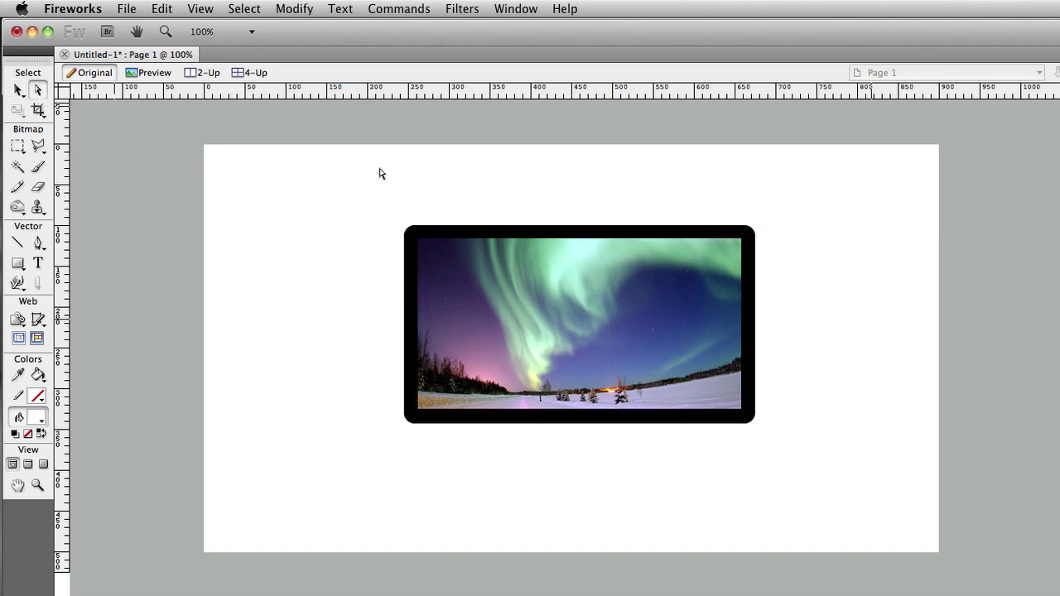
{"action": "left_click", "coordinate": [580, 230]}
{"action": "left_click", "coordinate": [580, 231]}
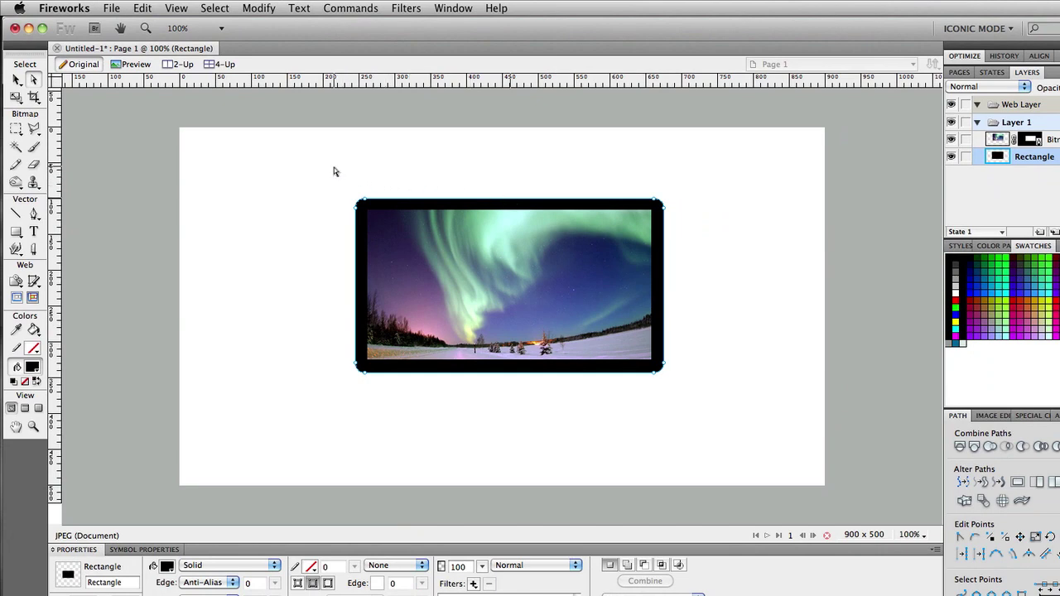
{"action": "left_click", "coordinate": [284, 181]}
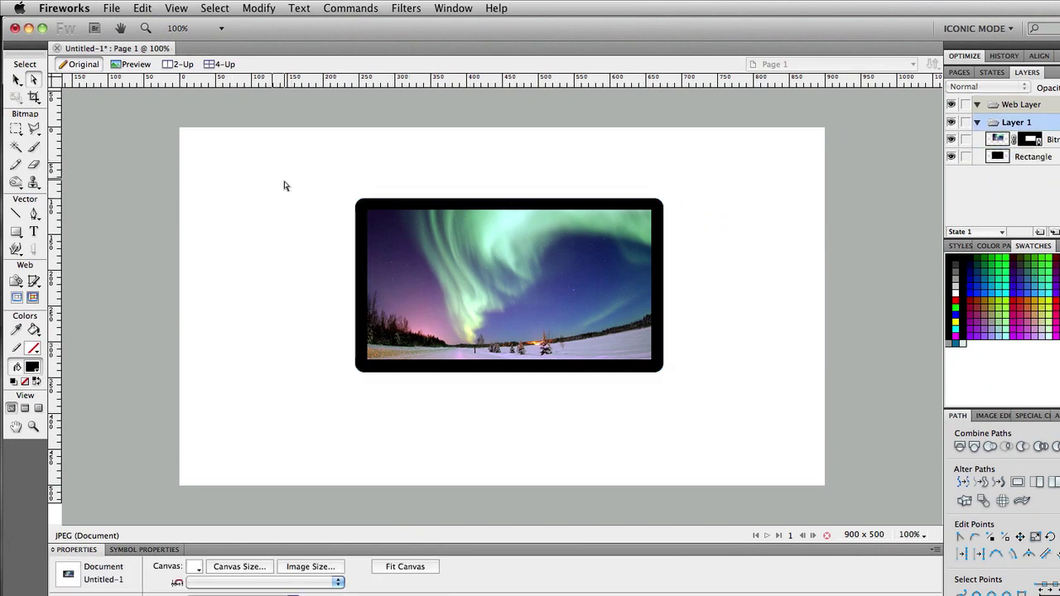
{"action": "left_click", "coordinate": [436, 253]}
{"action": "left_click", "coordinate": [282, 238]}
{"action": "key", "text": "super+v"}
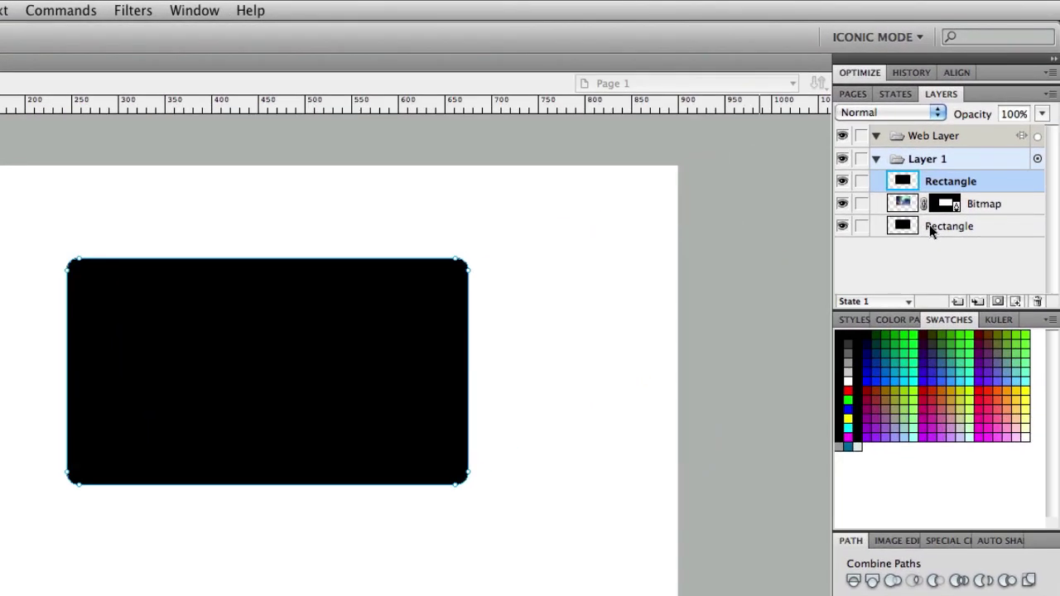
{"action": "left_click", "coordinate": [929, 225]}
{"action": "left_click", "coordinate": [929, 183]}
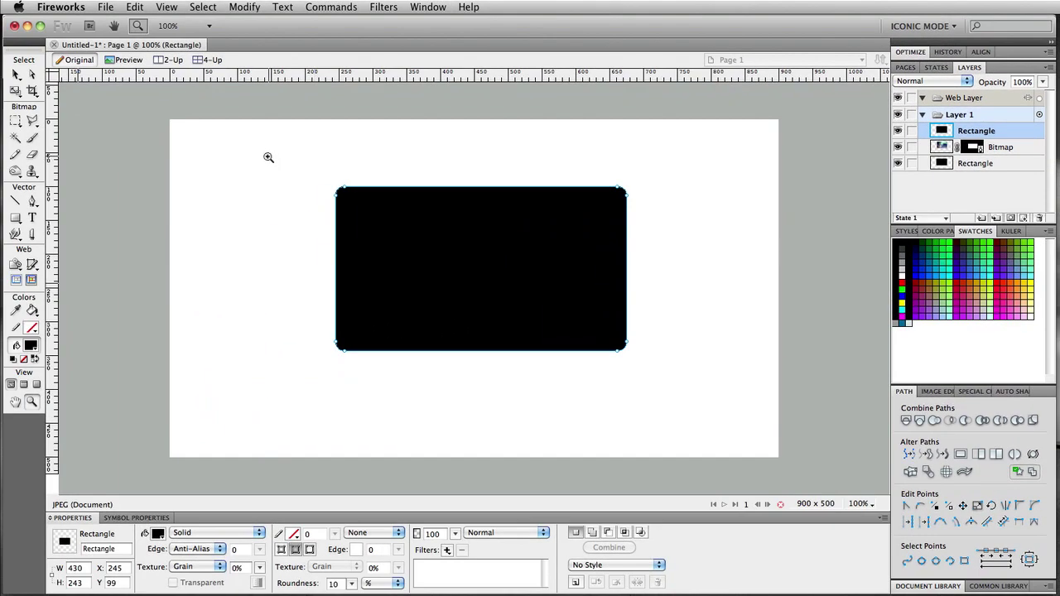
- Ungroup the copied frame into a path and delete its lower-left corner point
{"action": "left_click_drag", "start_coordinate": [267, 158], "coordinate": [559, 344]}
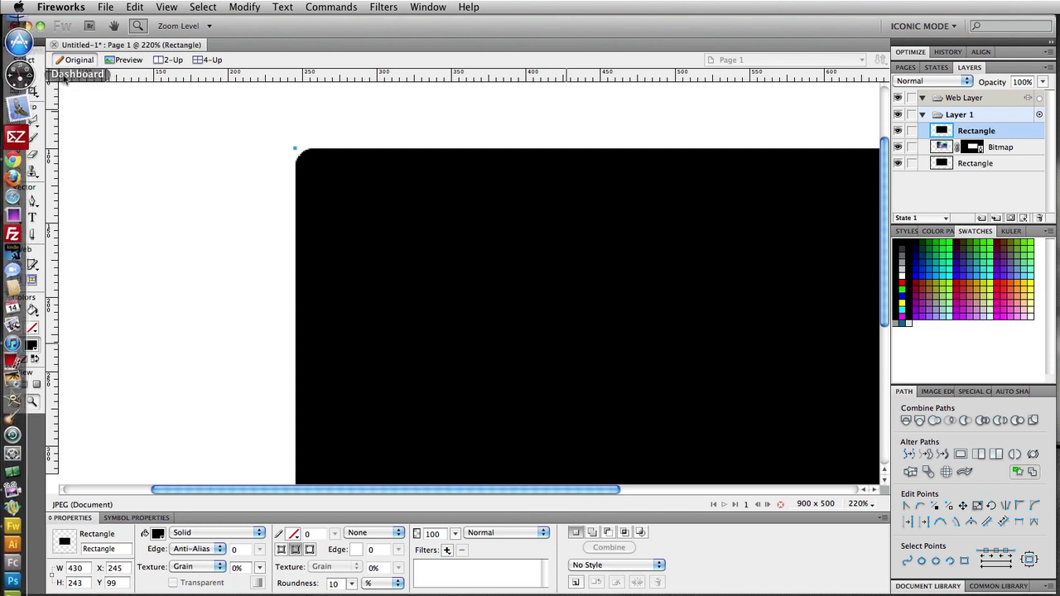
{"action": "left_click", "coordinate": [32, 75]}
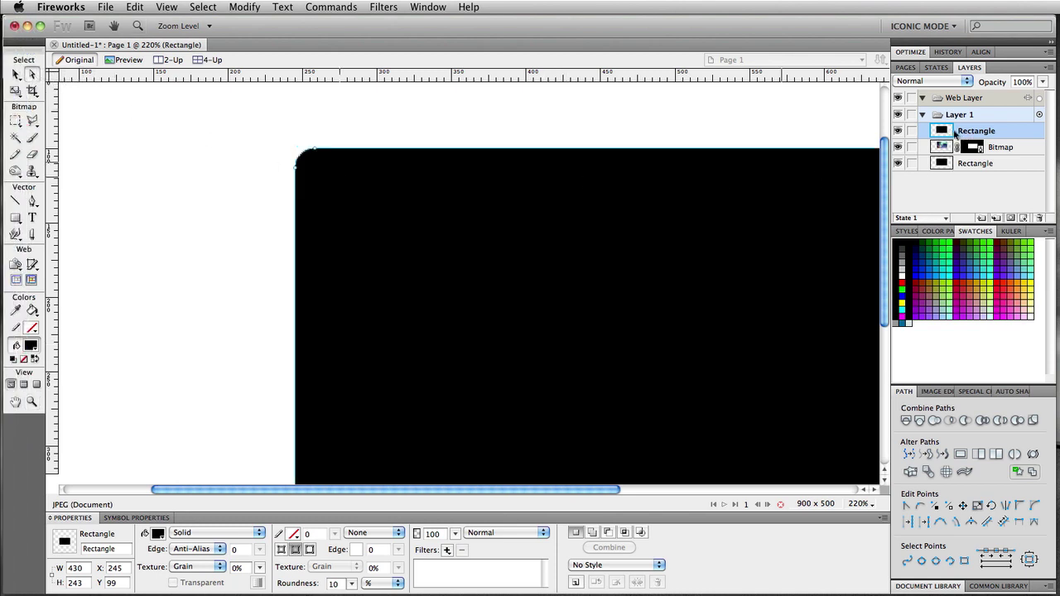
{"action": "left_click", "coordinate": [315, 151]}
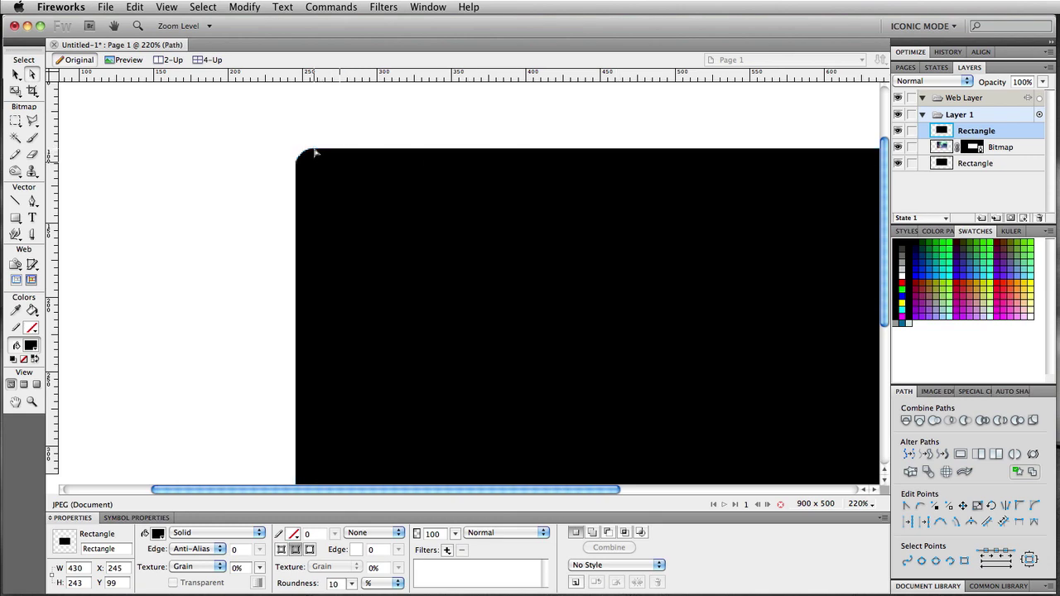
{"action": "key", "text": "super+d"}
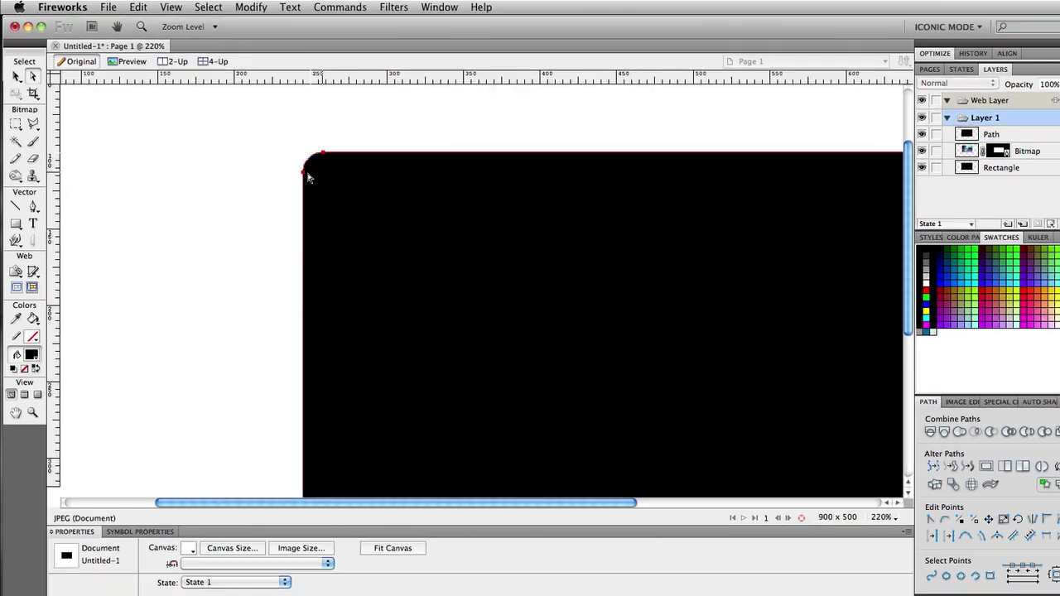
{"action": "left_click", "coordinate": [308, 177]}
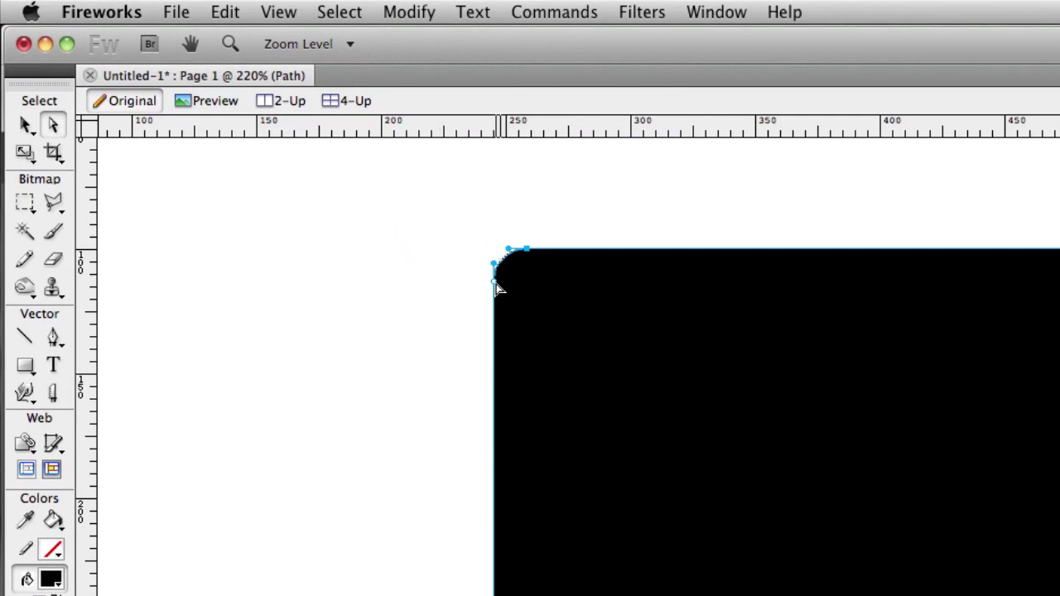
{"action": "left_click", "coordinate": [495, 281]}
{"action": "key", "text": "Delete"}
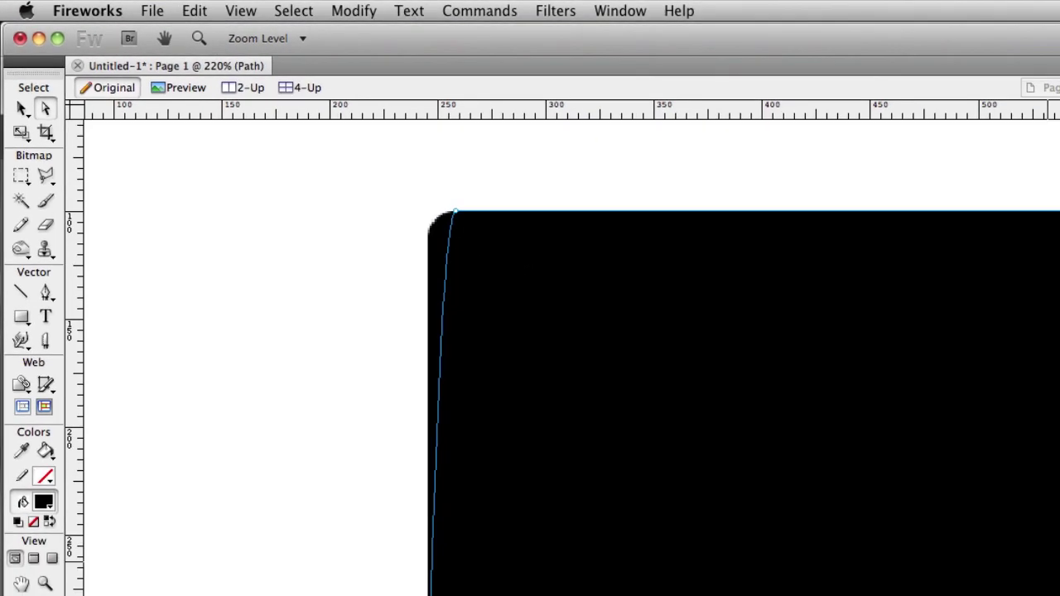
- Drag the left points rightward to give the black copy a slanted left edge revealing the aurora
{"action": "key", "text": "super+1"}
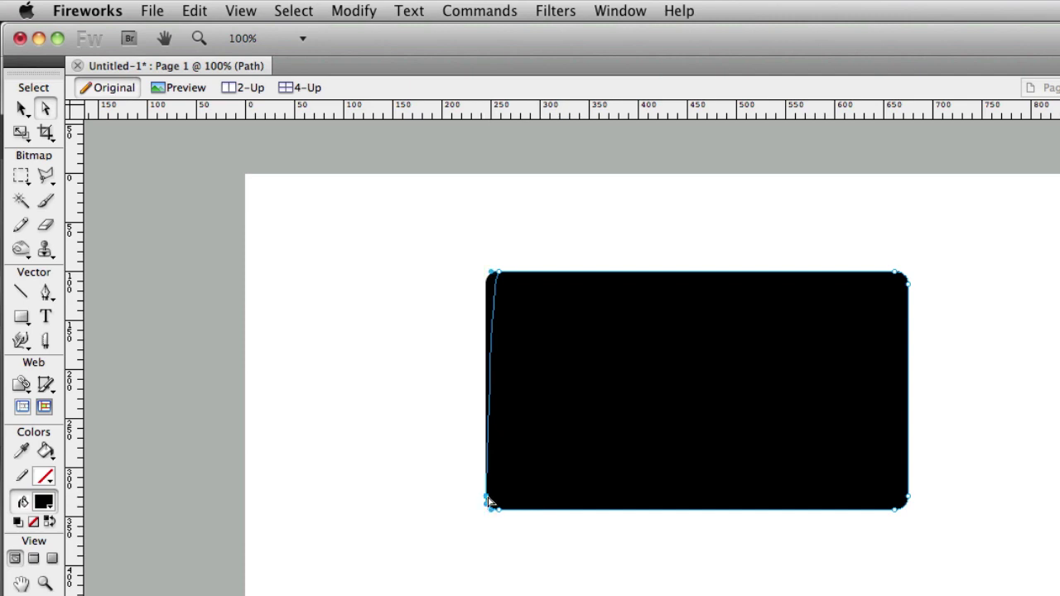
{"action": "left_click_drag", "start_coordinate": [492, 502], "coordinate": [502, 501]}
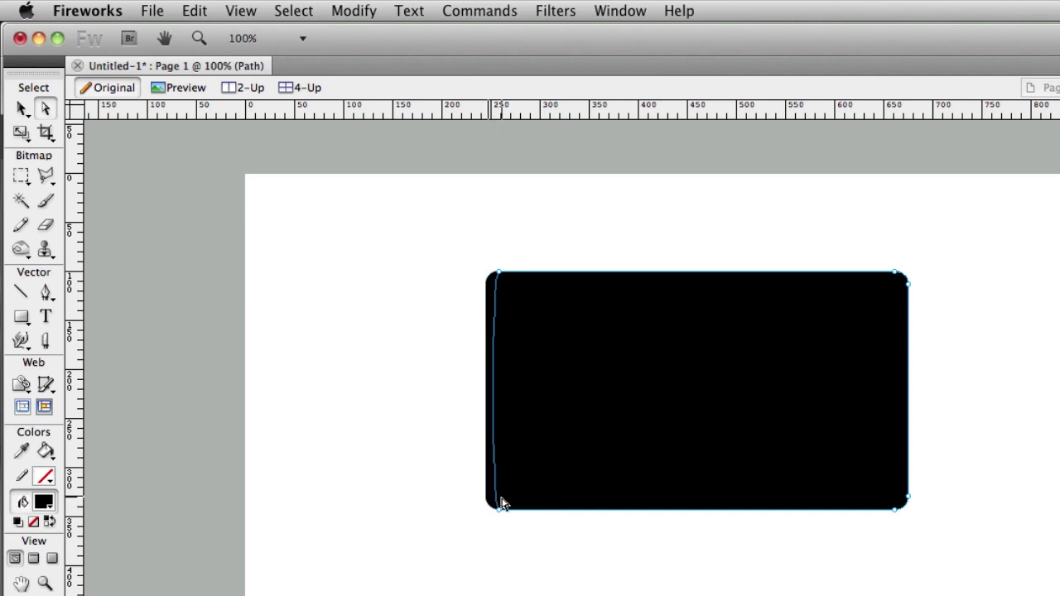
{"action": "left_click", "coordinate": [499, 272]}
{"action": "left_click_drag", "start_coordinate": [500, 277], "coordinate": [728, 284]}
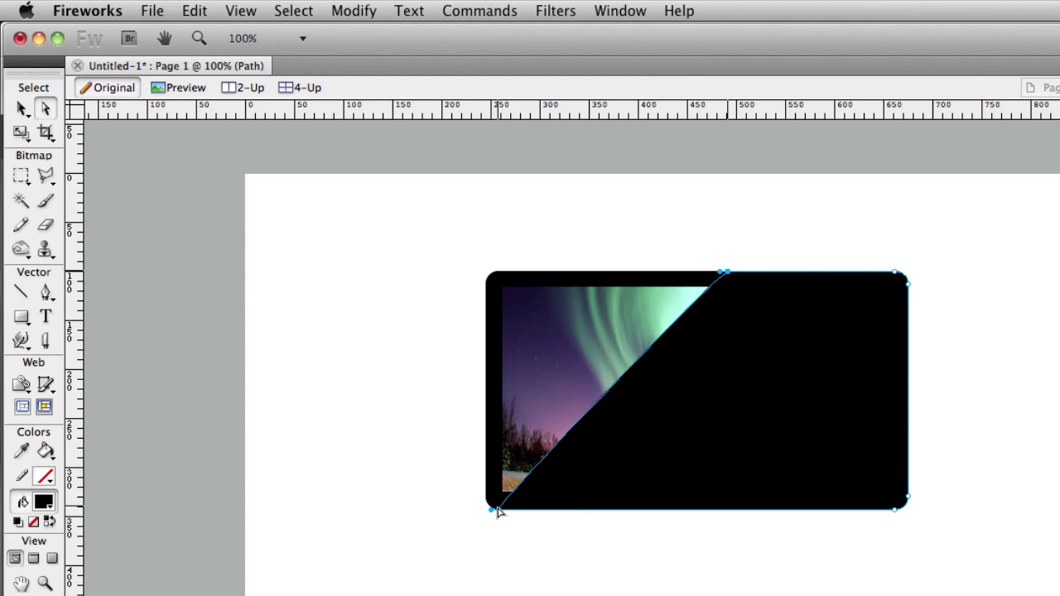
{"action": "left_click_drag", "start_coordinate": [500, 515], "coordinate": [627, 515]}
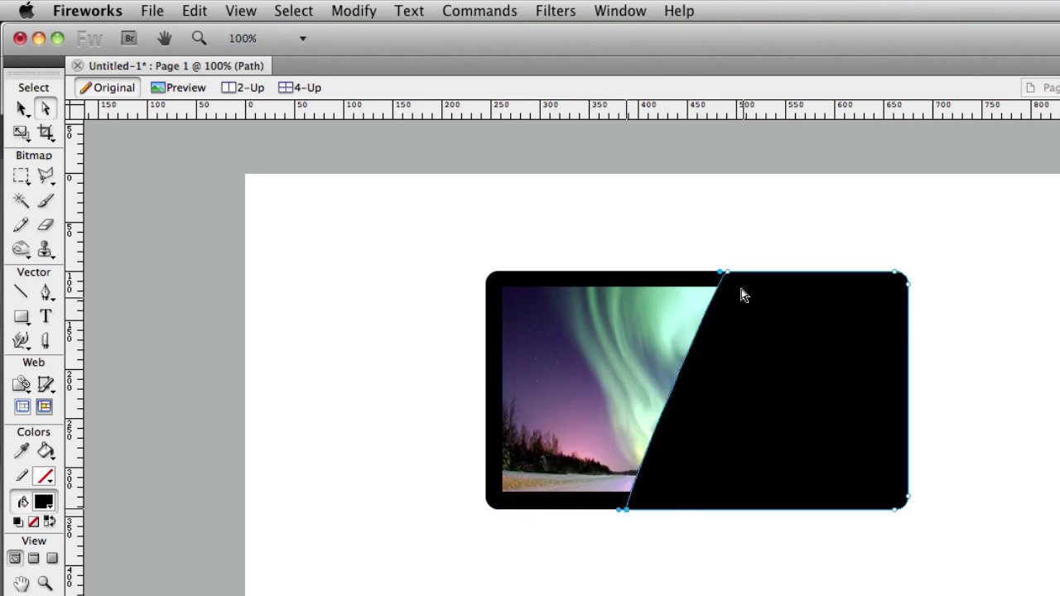
{"action": "left_click_drag", "start_coordinate": [727, 275], "coordinate": [775, 275]}
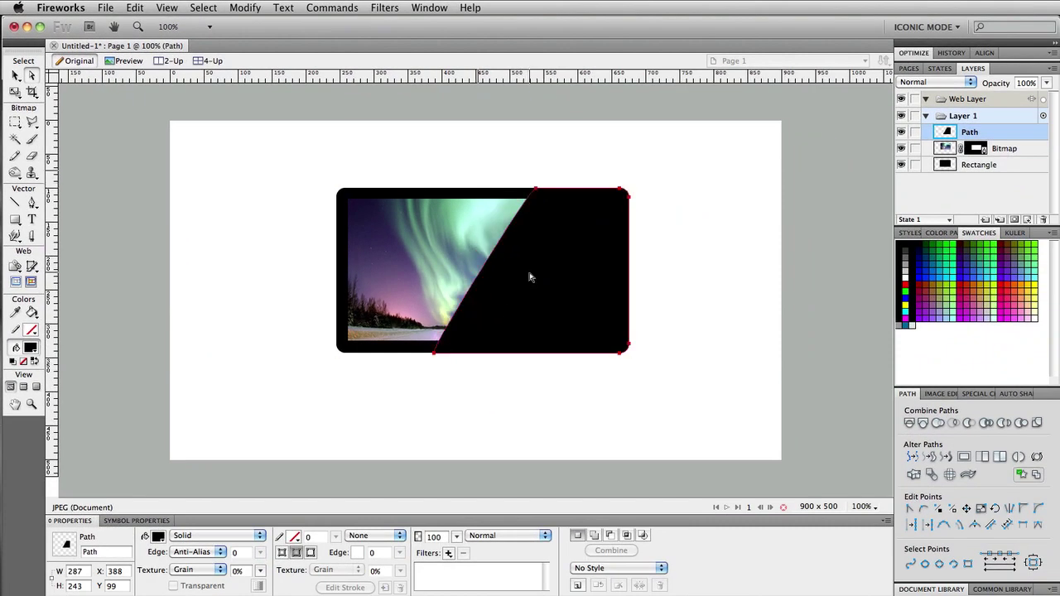
{"action": "left_click", "coordinate": [736, 336]}
{"action": "left_click", "coordinate": [563, 237]}
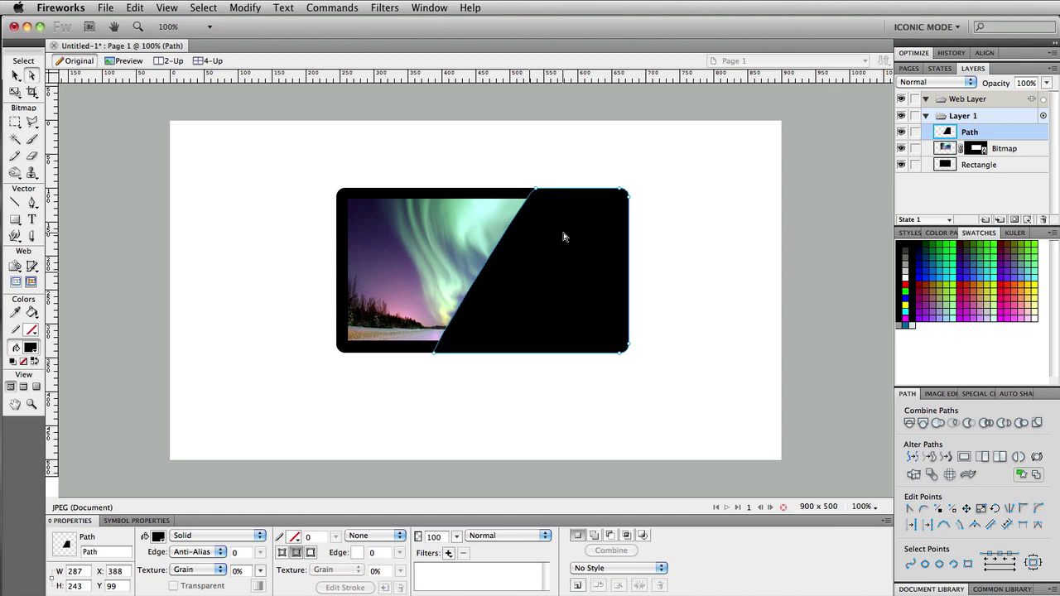
{"action": "key", "text": "super+Tab"}
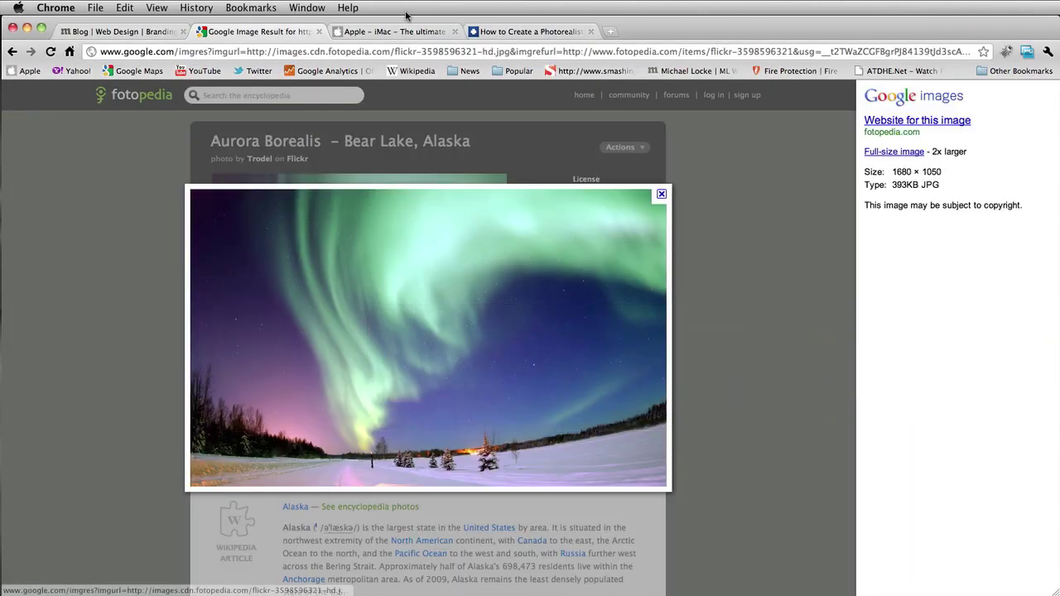
{"action": "left_click", "coordinate": [394, 31]}
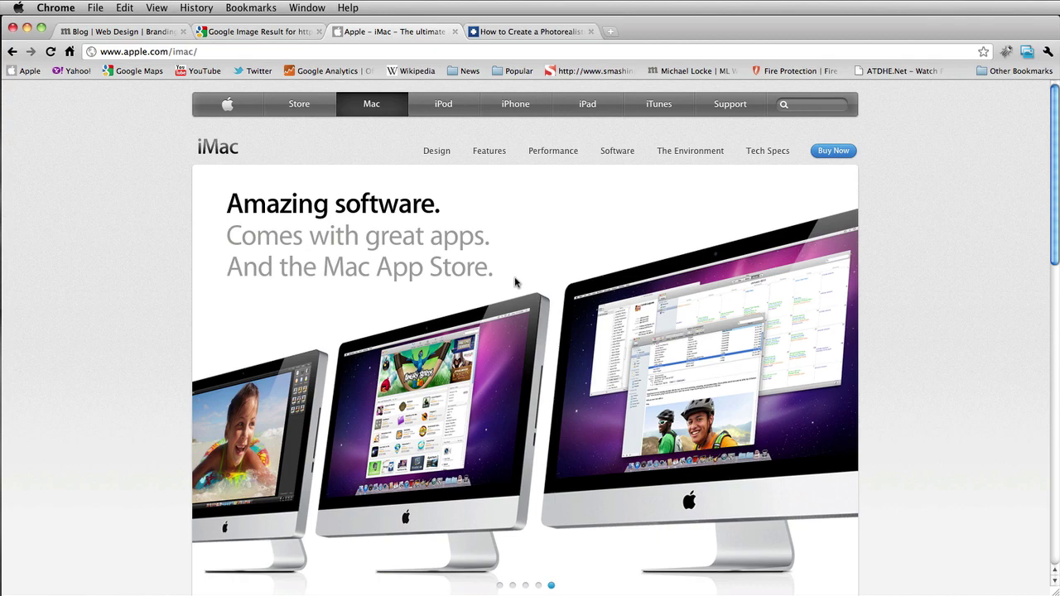
{"action": "key", "text": "super+Tab"}
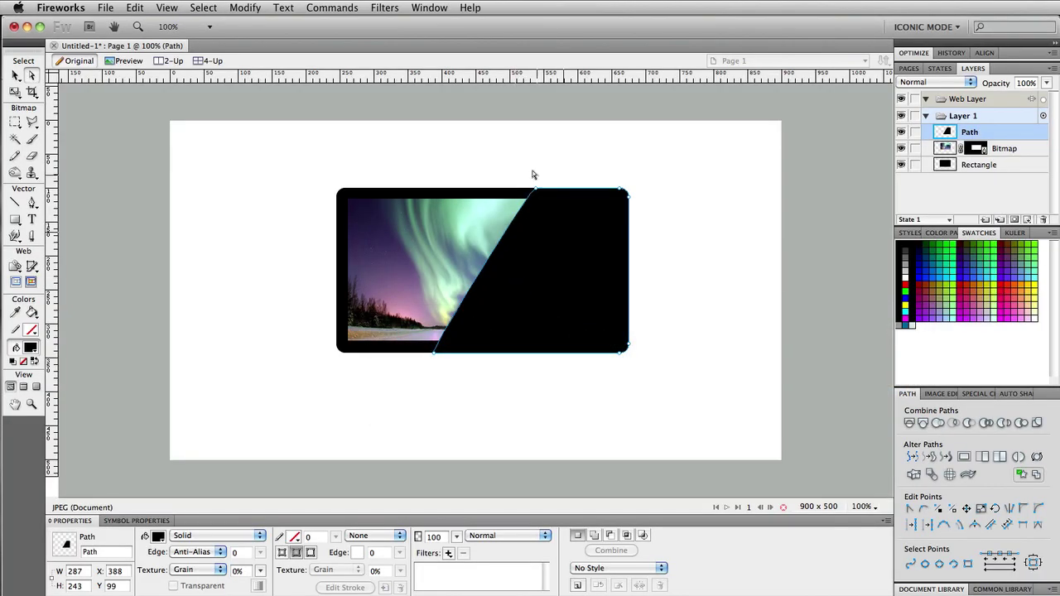
- Give the slanted path a linear dark-red-to-black gradient fill
{"action": "key", "text": "super+d"}
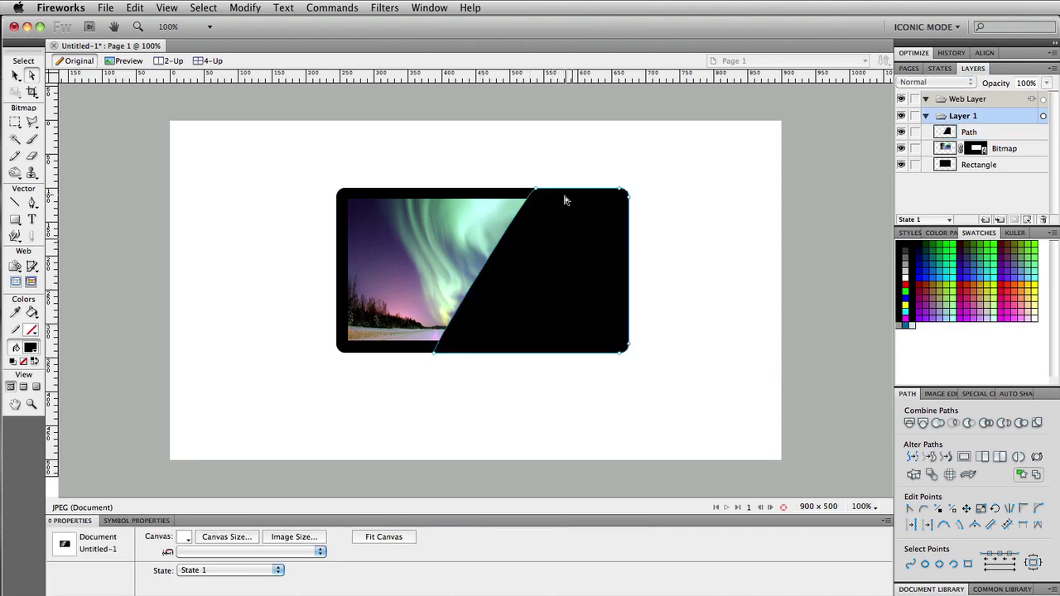
{"action": "key", "text": "super+z"}
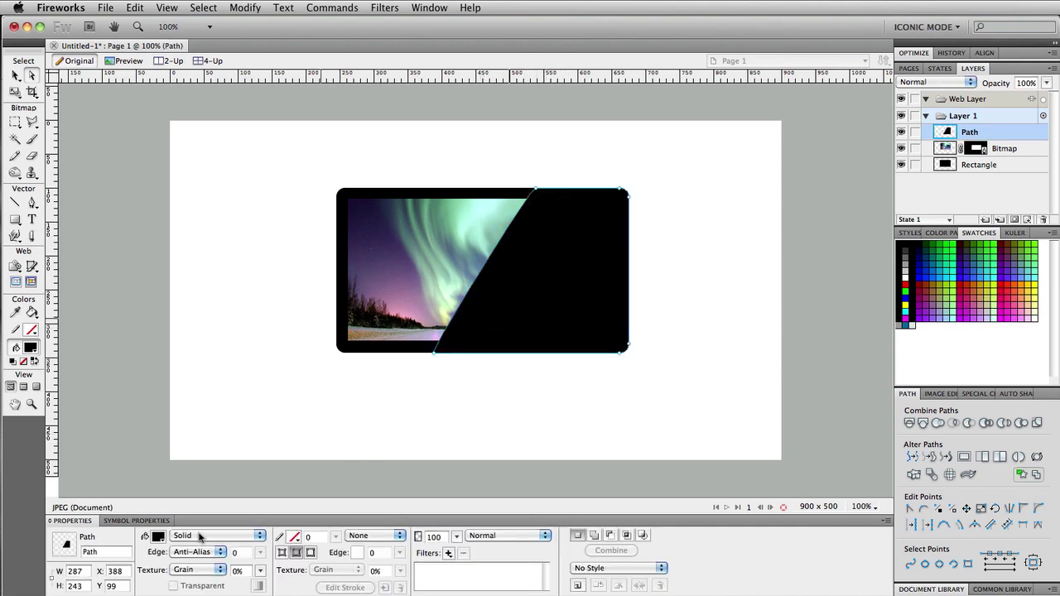
{"action": "left_click", "coordinate": [199, 536]}
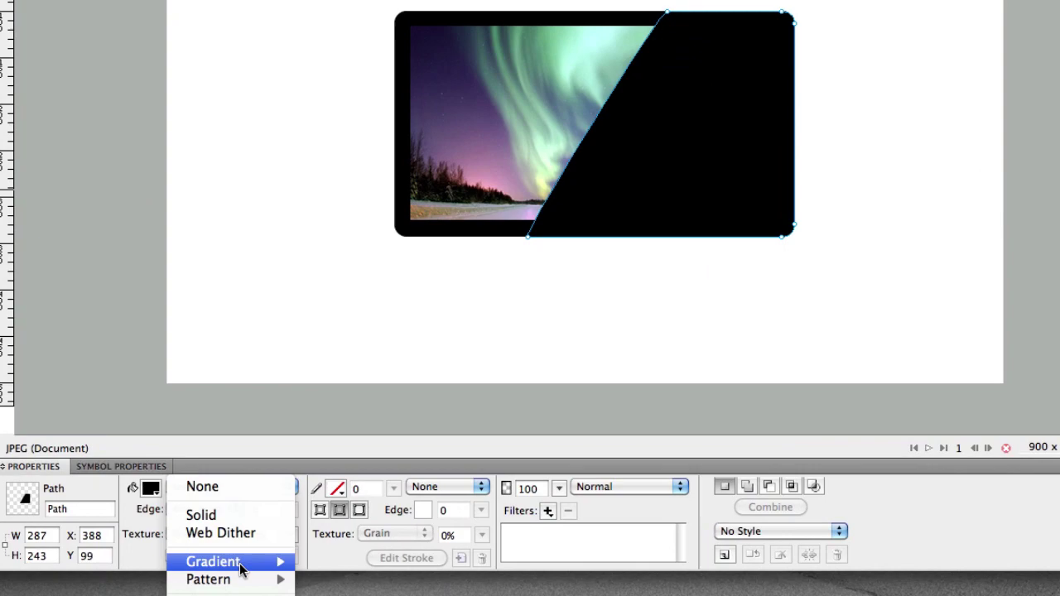
{"action": "mouse_move", "coordinate": [259, 592]}
{"action": "left_click", "coordinate": [322, 561]}
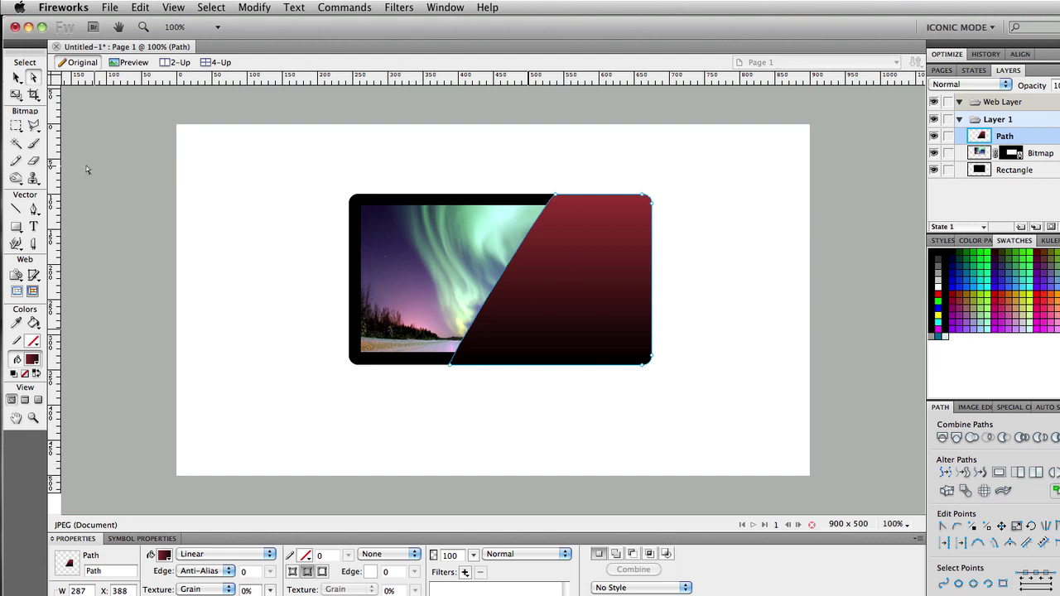
- Angle the gradient diagonally, moving its start right along the top edge
{"action": "left_click", "coordinate": [17, 77]}
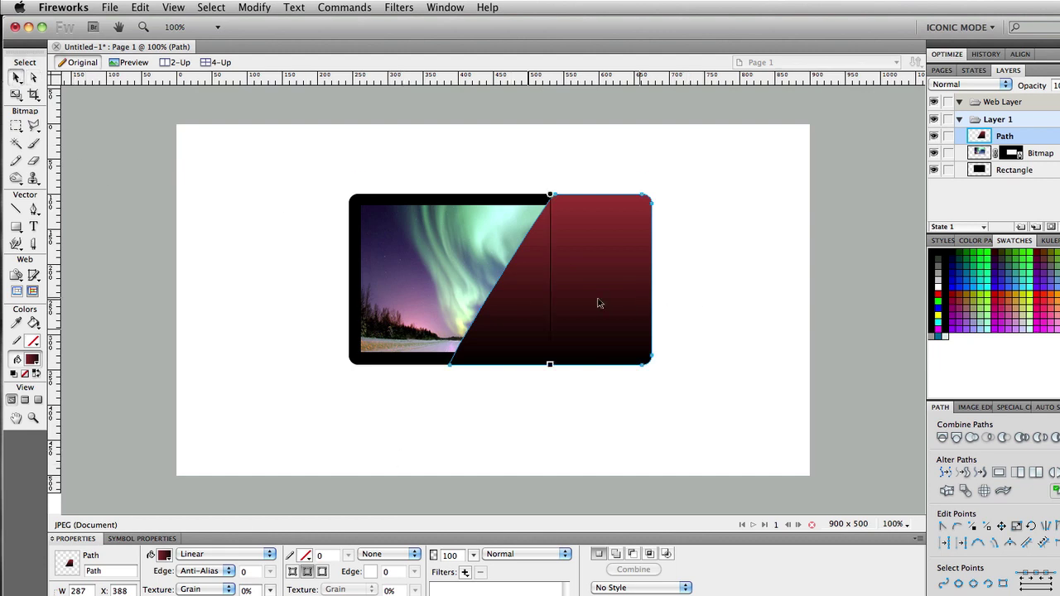
{"action": "left_click_drag", "start_coordinate": [551, 367], "coordinate": [512, 345]}
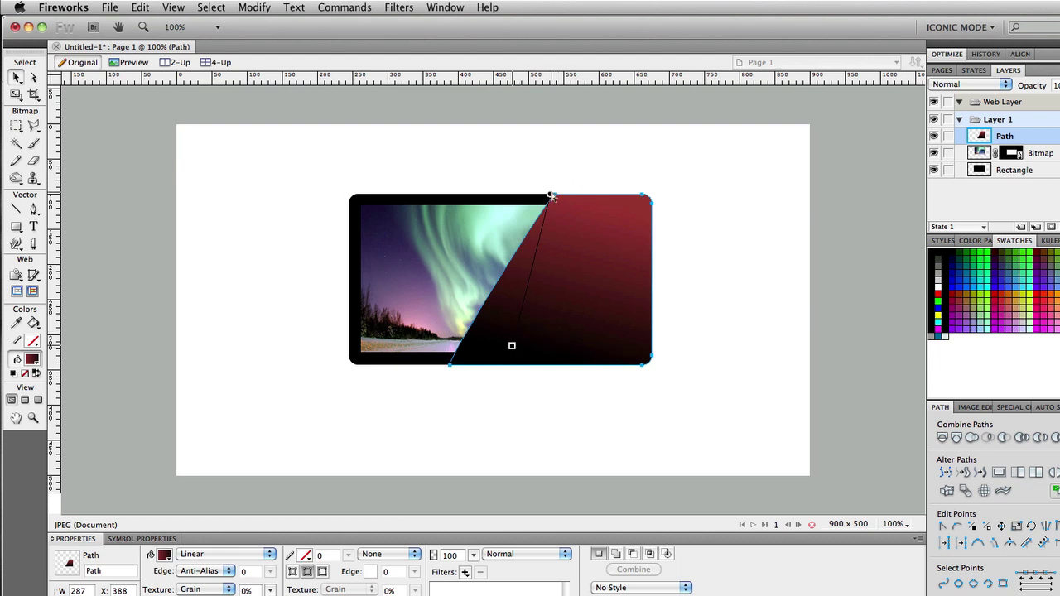
{"action": "left_click_drag", "start_coordinate": [551, 193], "coordinate": [618, 189]}
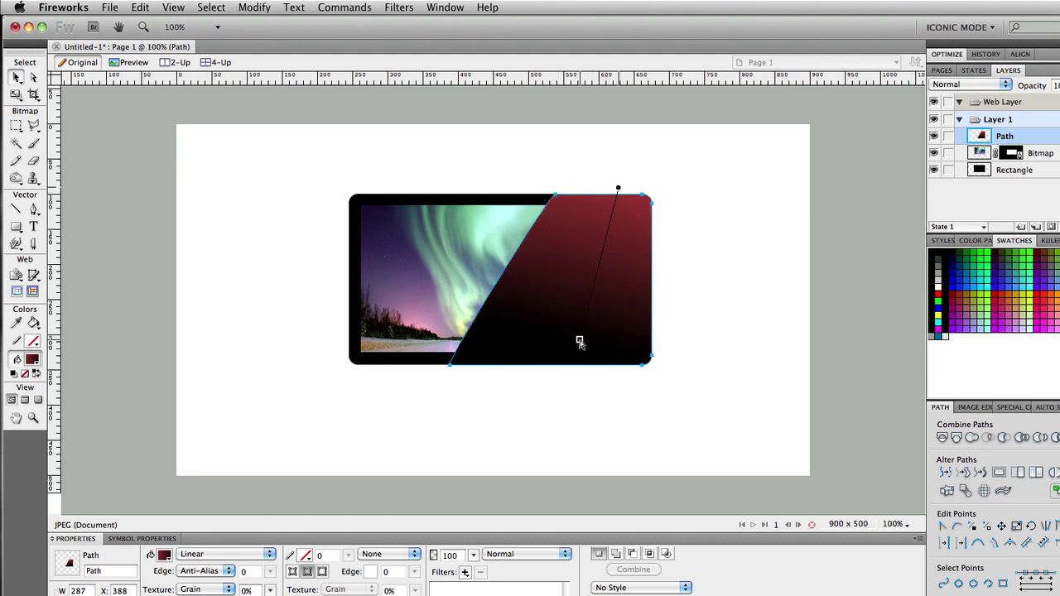
{"action": "left_click_drag", "start_coordinate": [580, 343], "coordinate": [560, 348]}
- Set both overlay gradient stops to white, with the right end's opacity at 0 for a glossy fade
{"action": "left_click", "coordinate": [165, 555]}
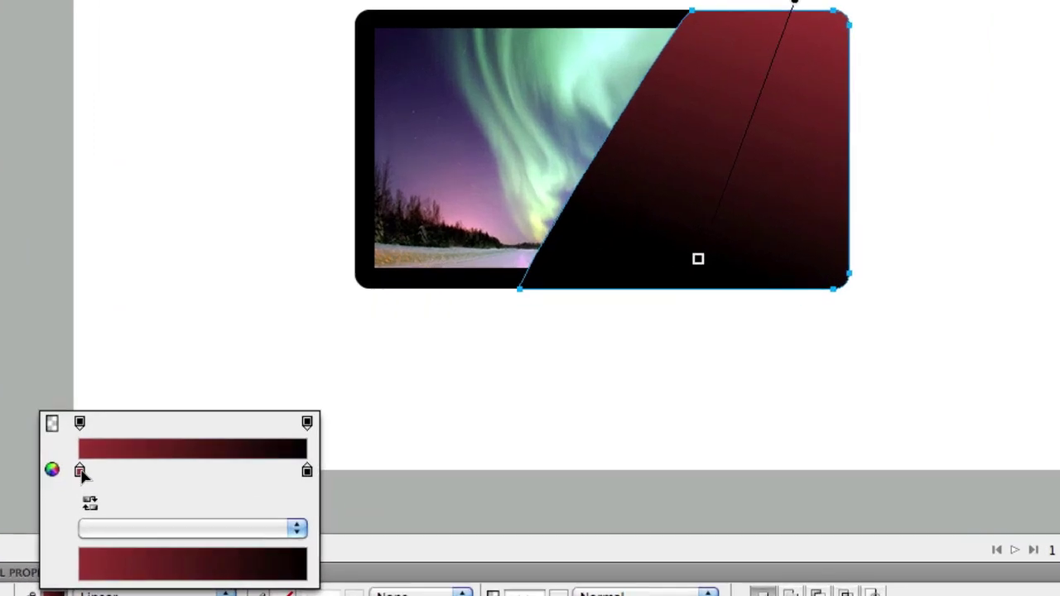
{"action": "left_click", "coordinate": [80, 470]}
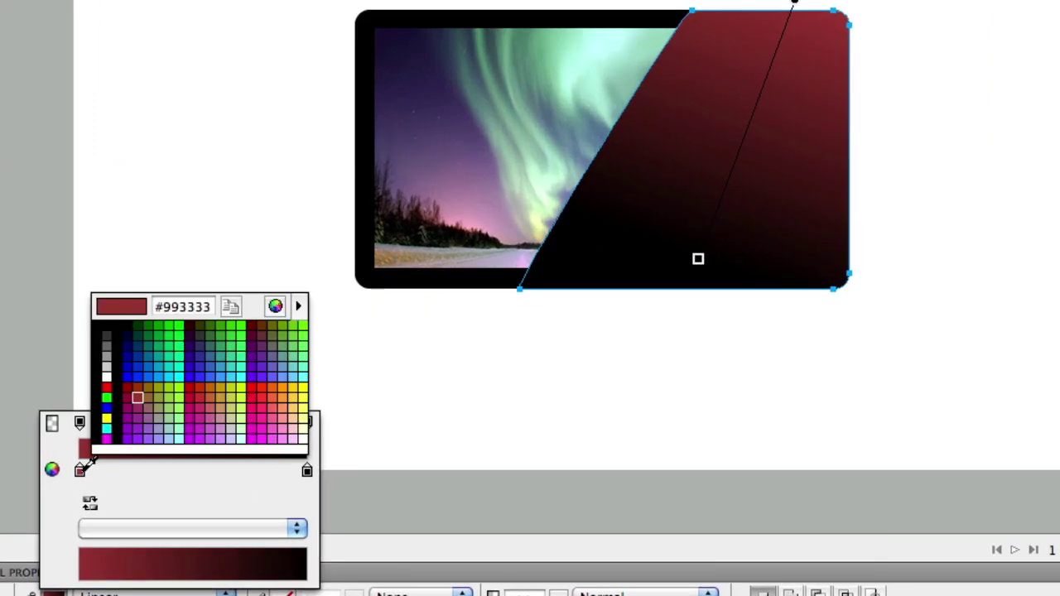
{"action": "left_click", "coordinate": [107, 364]}
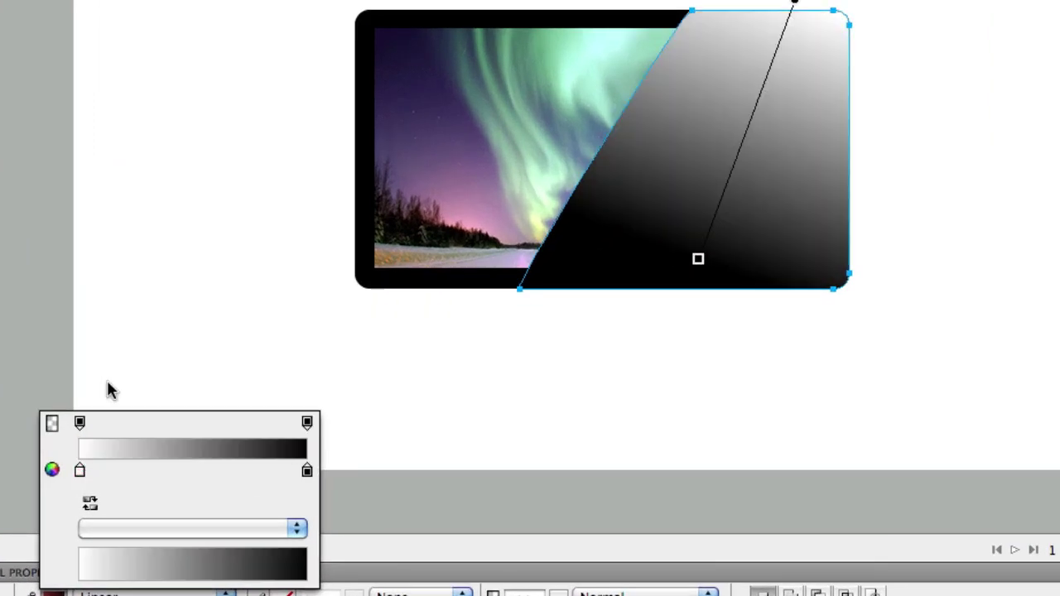
{"action": "left_click", "coordinate": [306, 470]}
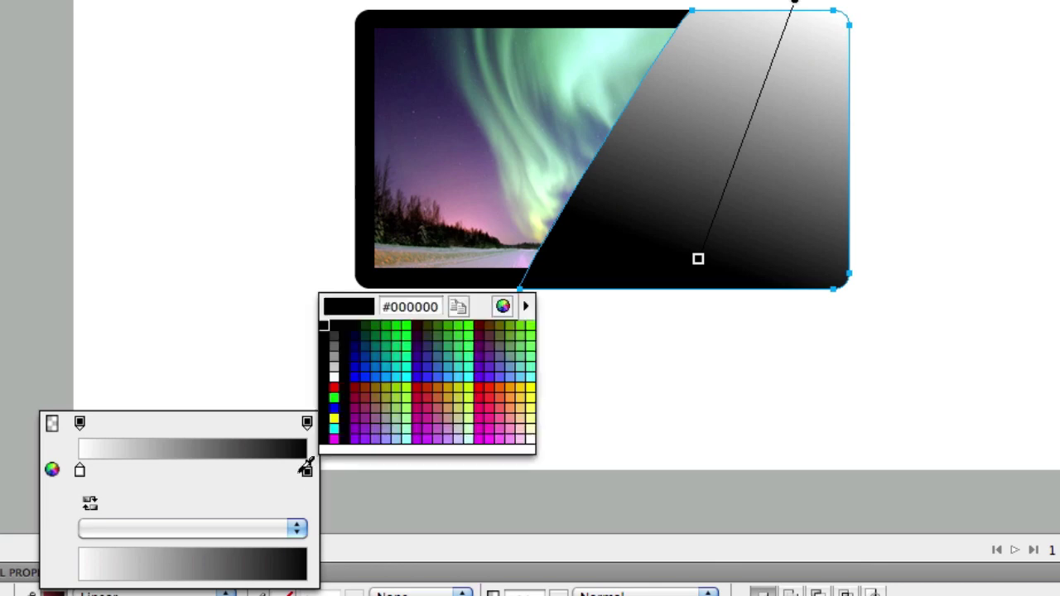
{"action": "left_click", "coordinate": [80, 470]}
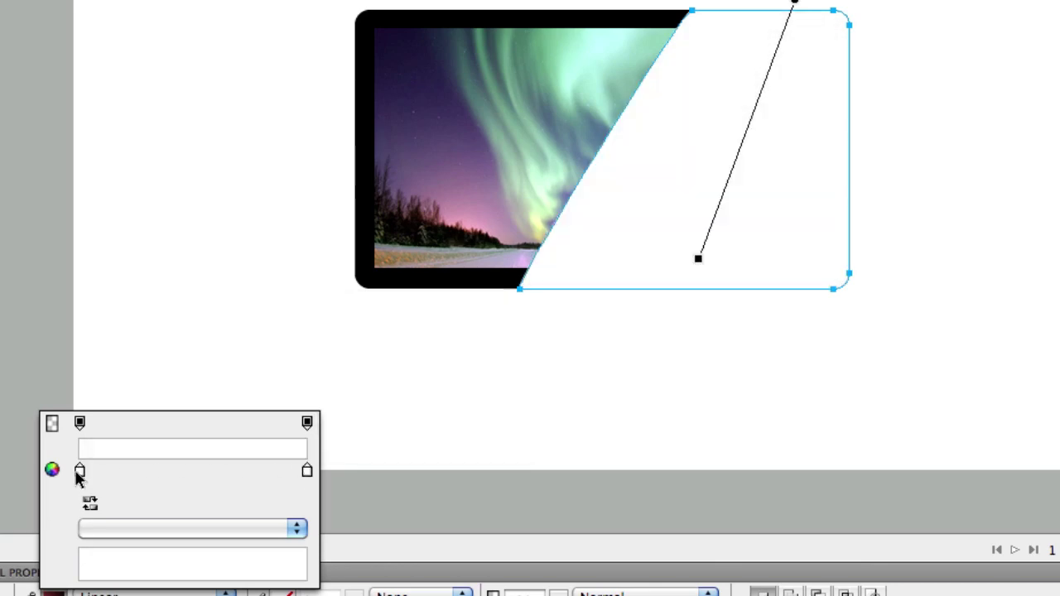
{"action": "left_click", "coordinate": [307, 422]}
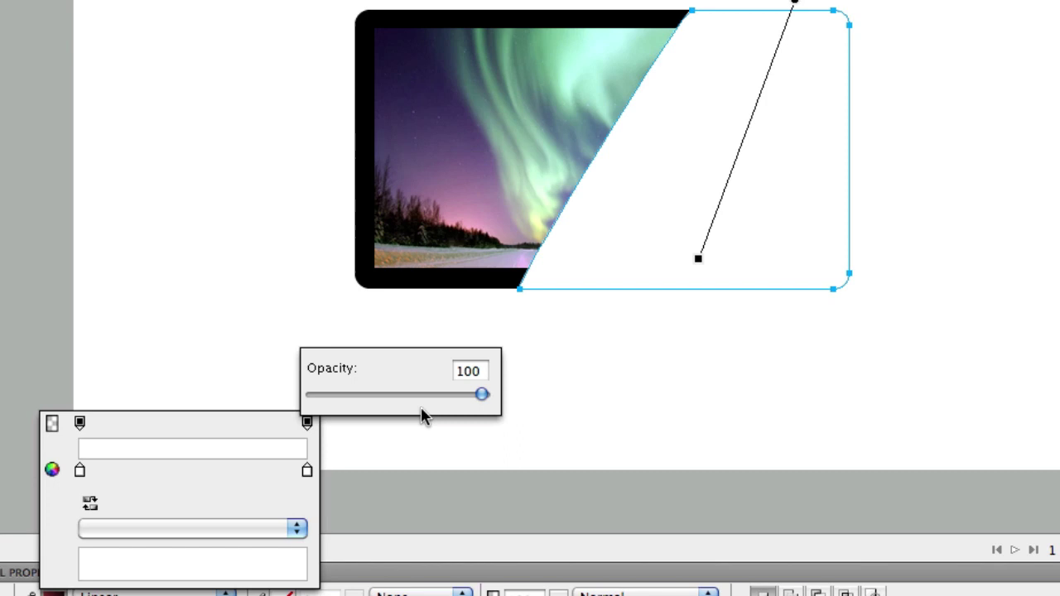
{"action": "left_click_drag", "start_coordinate": [482, 397], "coordinate": [295, 403]}
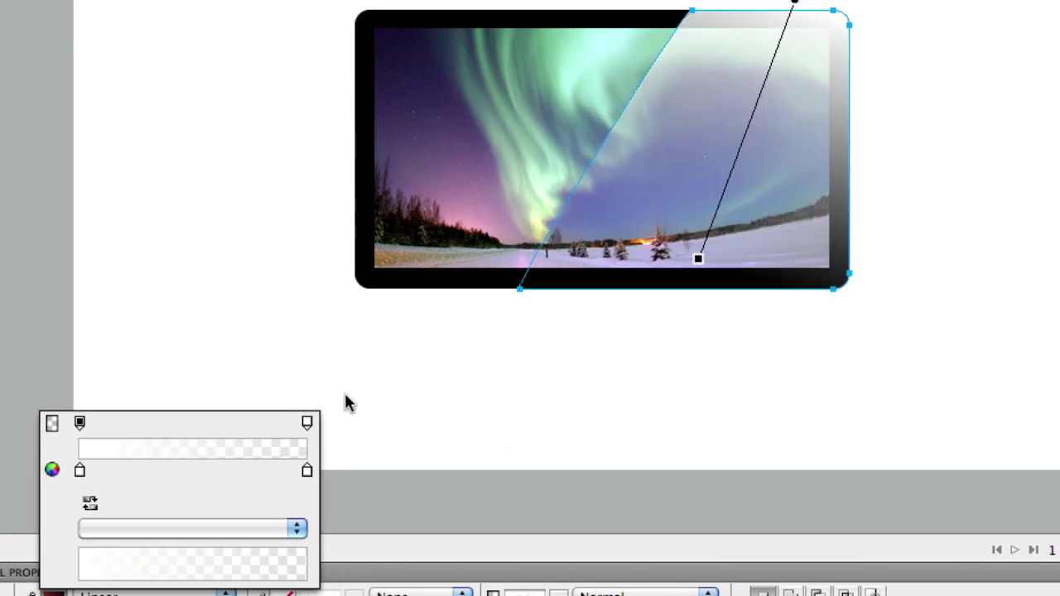
{"action": "left_click", "coordinate": [634, 384]}
{"action": "left_click", "coordinate": [633, 383]}
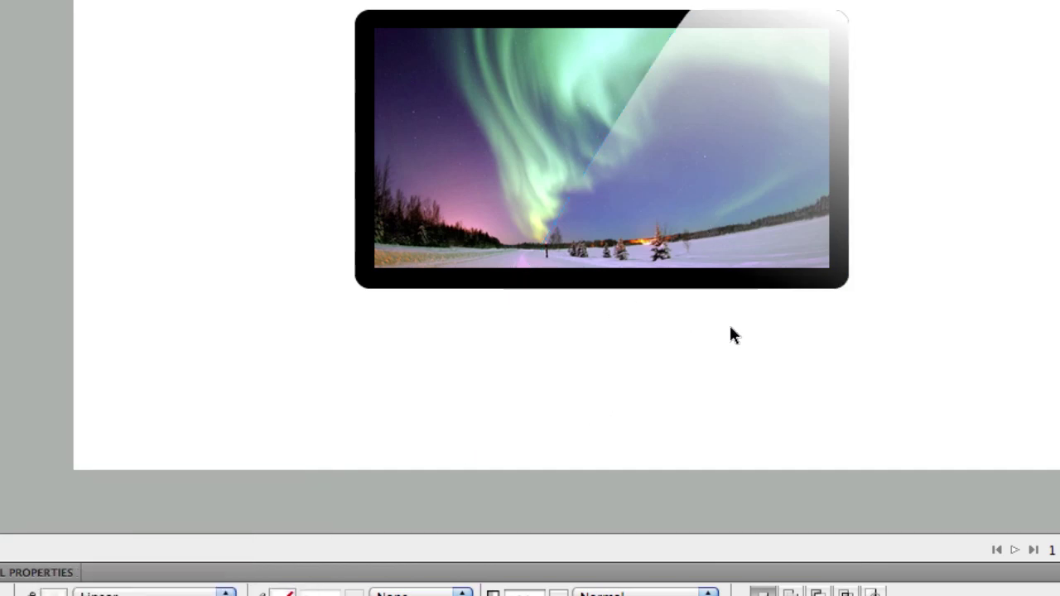
- Reduce the reflection shape's opacity to about 44% for a subtle diagonal sheen
{"action": "left_click", "coordinate": [786, 91]}
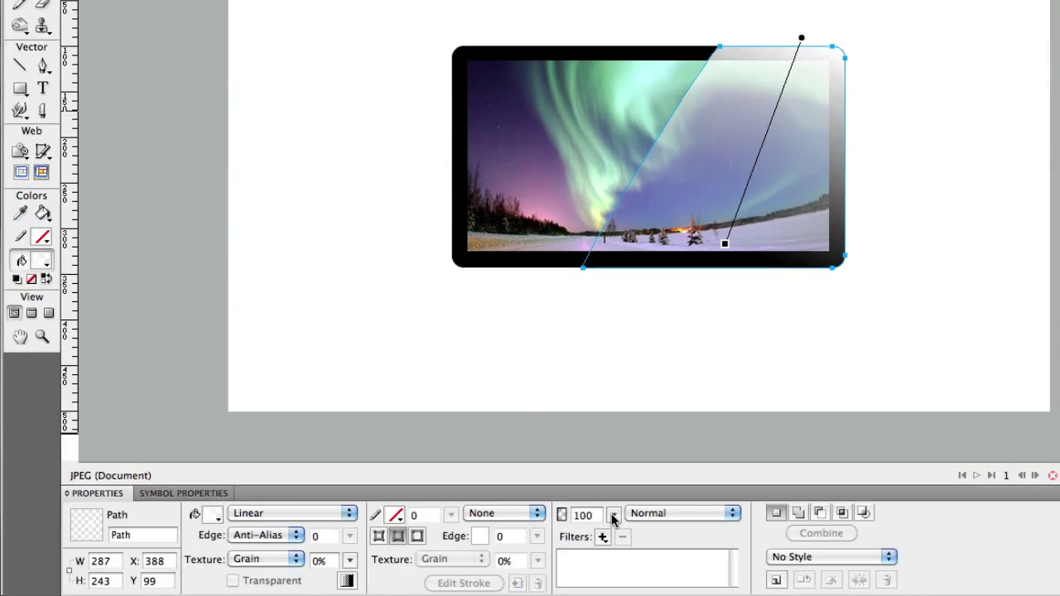
{"action": "left_click_drag", "start_coordinate": [614, 519], "coordinate": [613, 581]}
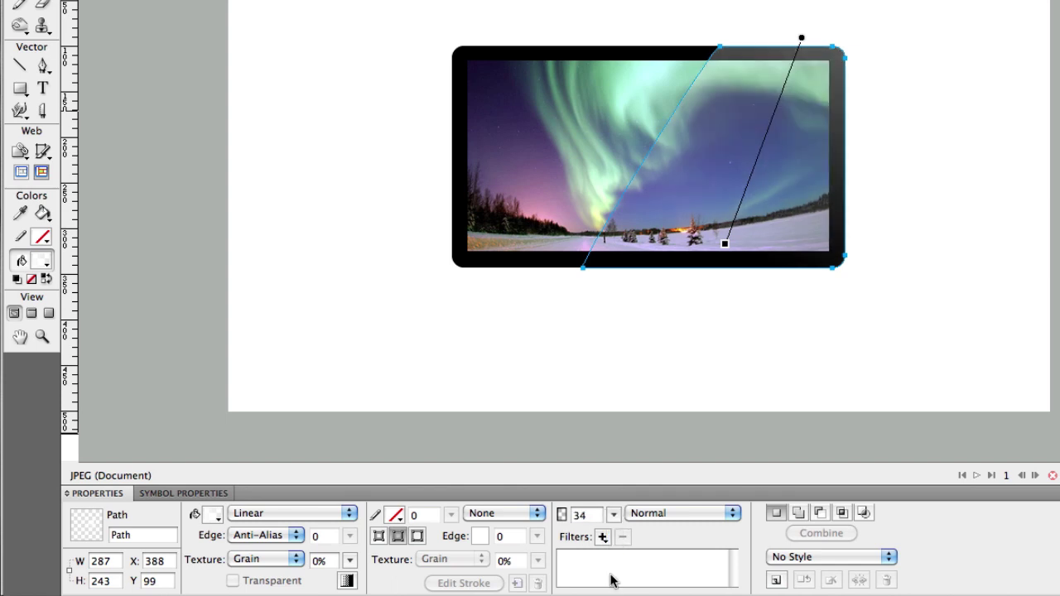
{"action": "left_click", "coordinate": [618, 402]}
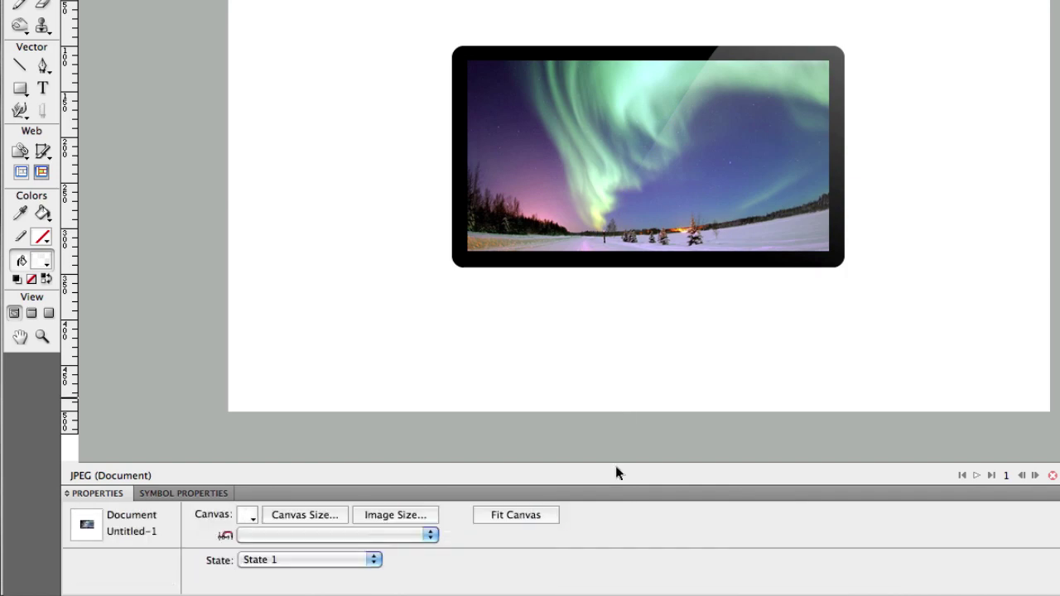
{"action": "left_click", "coordinate": [722, 236]}
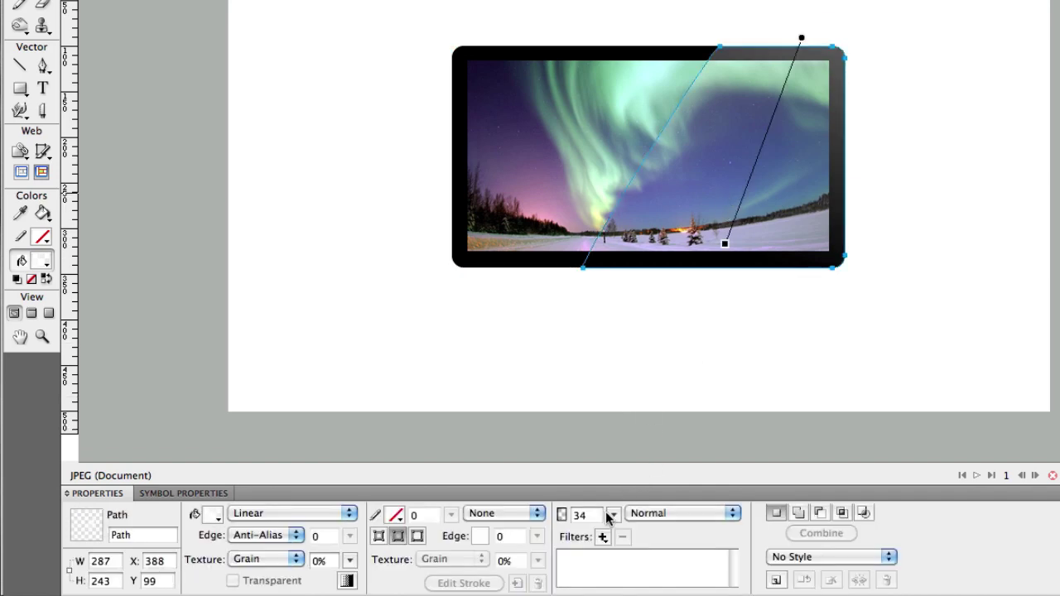
{"action": "left_click", "coordinate": [612, 515]}
{"action": "left_click_drag", "start_coordinate": [613, 513], "coordinate": [611, 506]}
{"action": "left_click", "coordinate": [643, 402]}
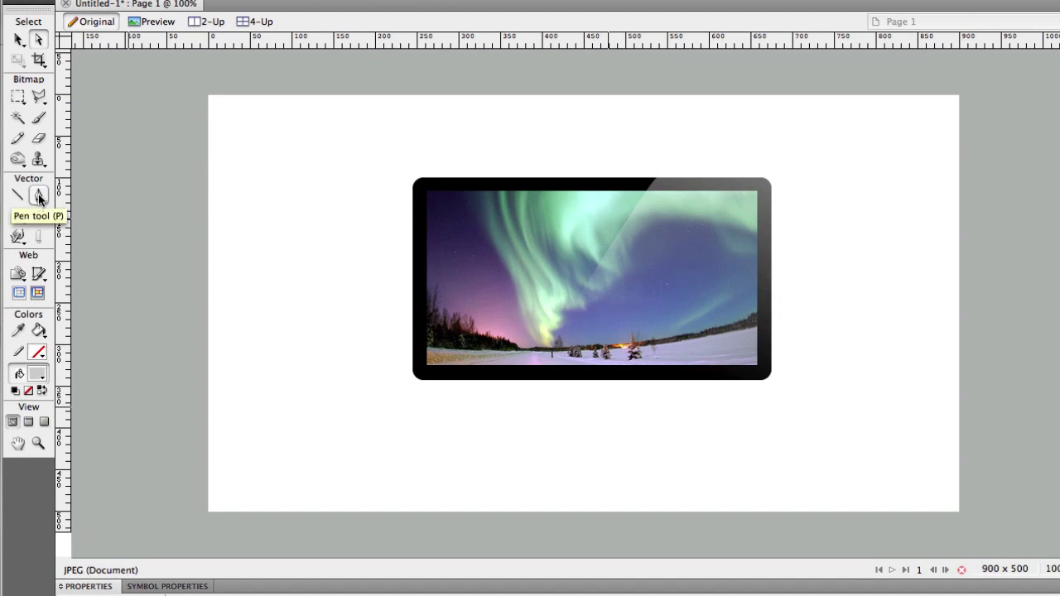
- Outline a closed flared stand path with the Pen tool just beneath the monitor's frame
{"action": "left_click", "coordinate": [38, 196]}
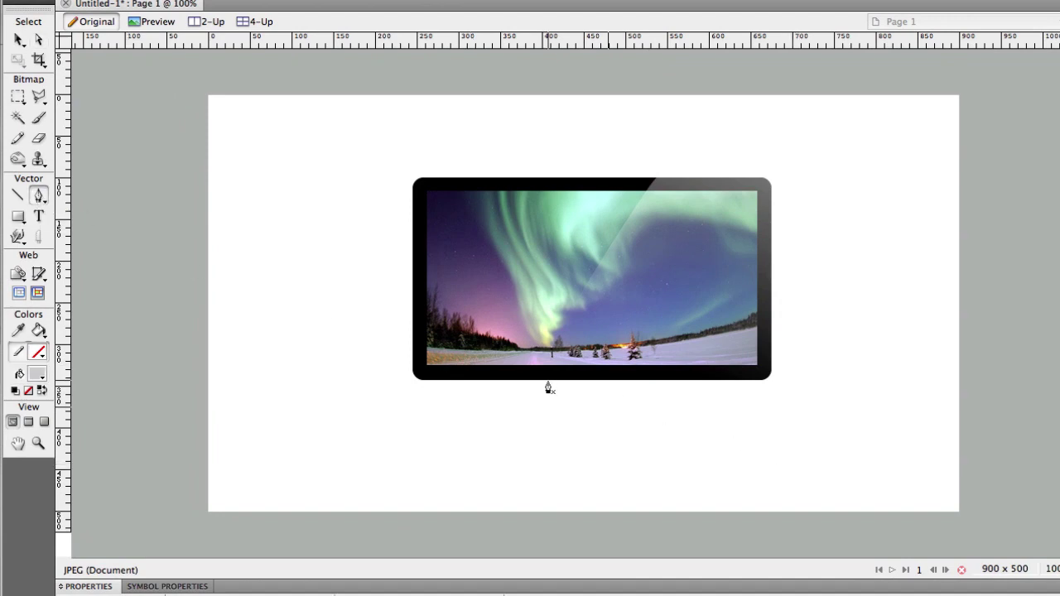
{"action": "left_click_drag", "start_coordinate": [548, 382], "coordinate": [548, 417]}
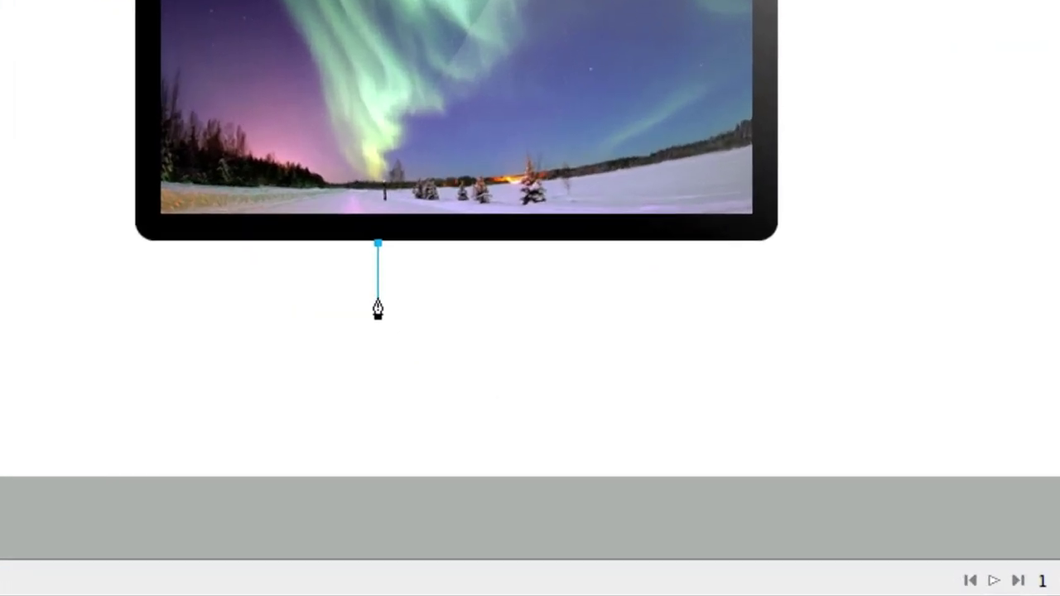
{"action": "left_click_drag", "start_coordinate": [378, 309], "coordinate": [376, 300]}
{"action": "left_click", "coordinate": [348, 321]}
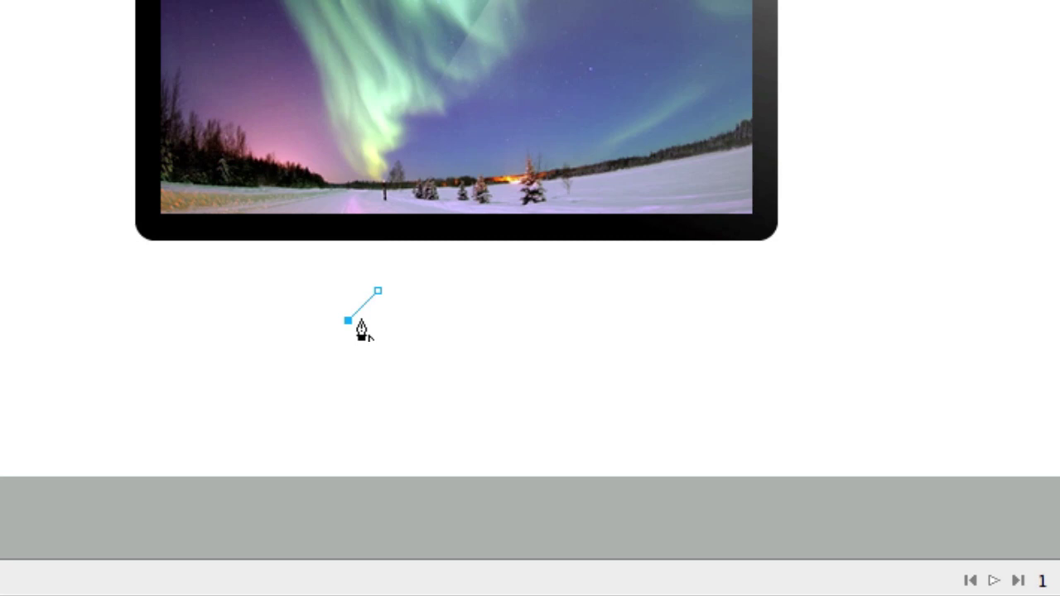
{"action": "left_click", "coordinate": [465, 321]}
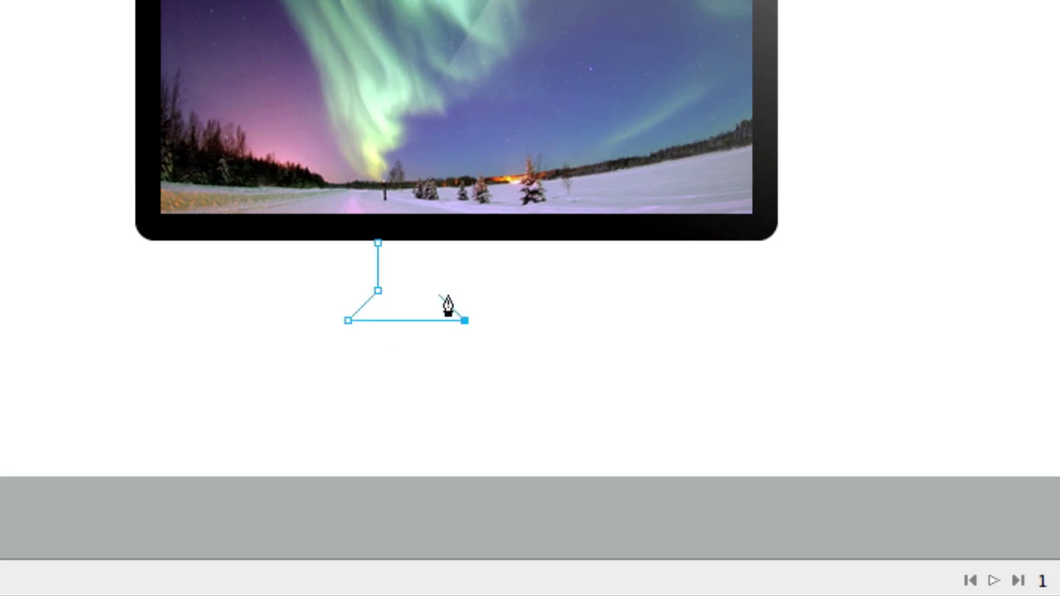
{"action": "left_click", "coordinate": [439, 295]}
{"action": "left_click", "coordinate": [439, 243]}
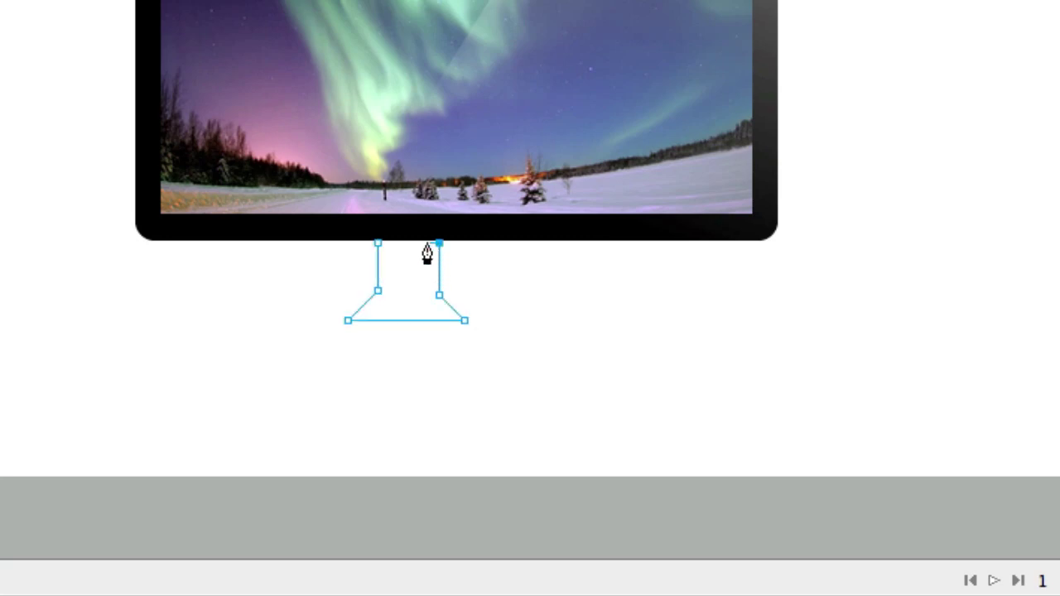
{"action": "left_click", "coordinate": [378, 243]}
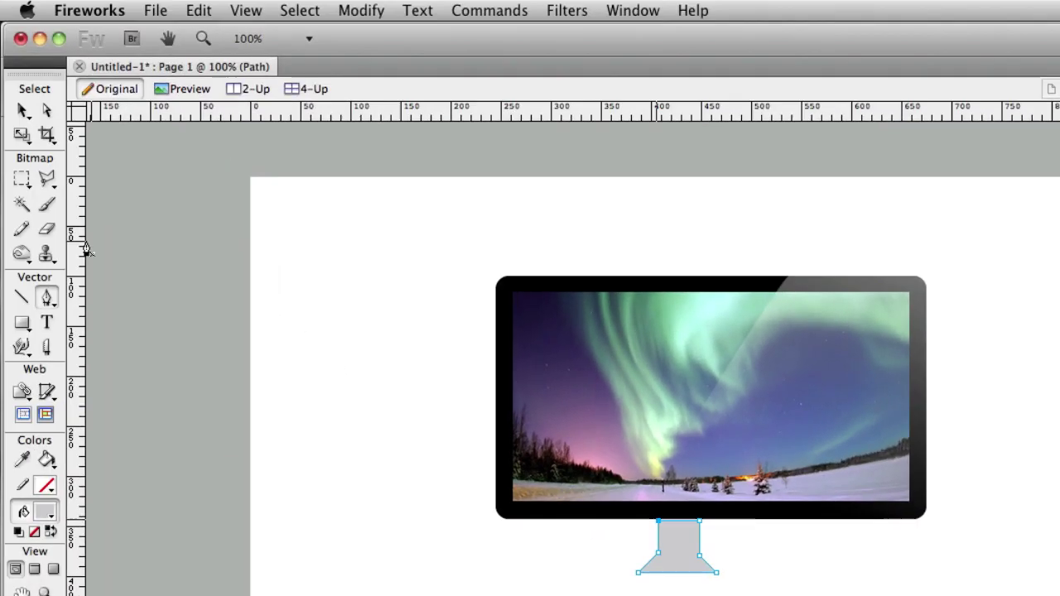
{"action": "left_click", "coordinate": [46, 111]}
{"action": "left_click", "coordinate": [709, 564]}
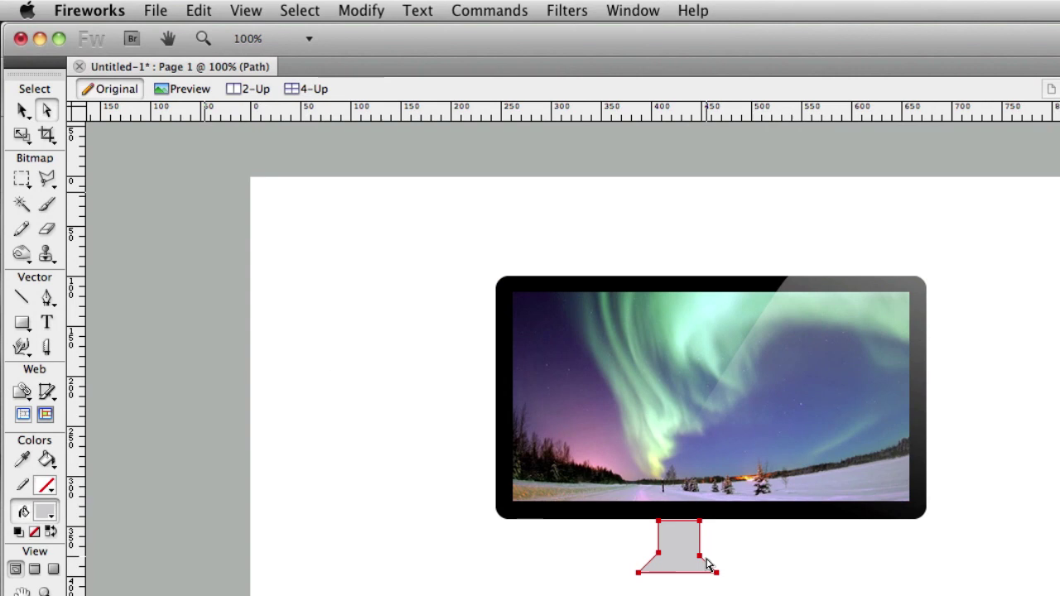
{"action": "key", "text": "super+d"}
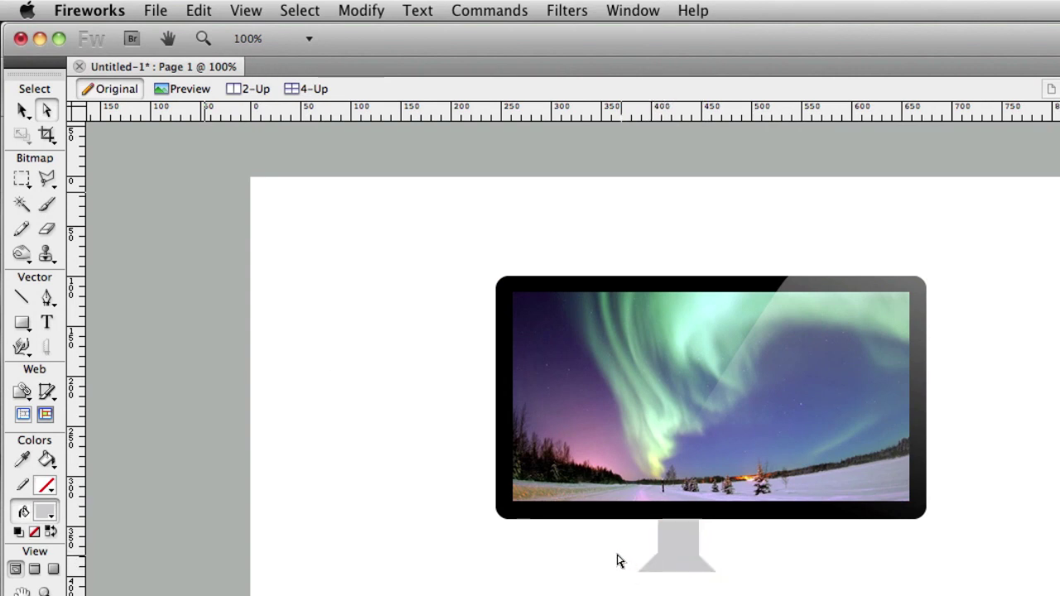
- Adjust the stand's right-side points so the flared base is symmetrical and centred under the monitor
{"action": "left_click", "coordinate": [716, 573]}
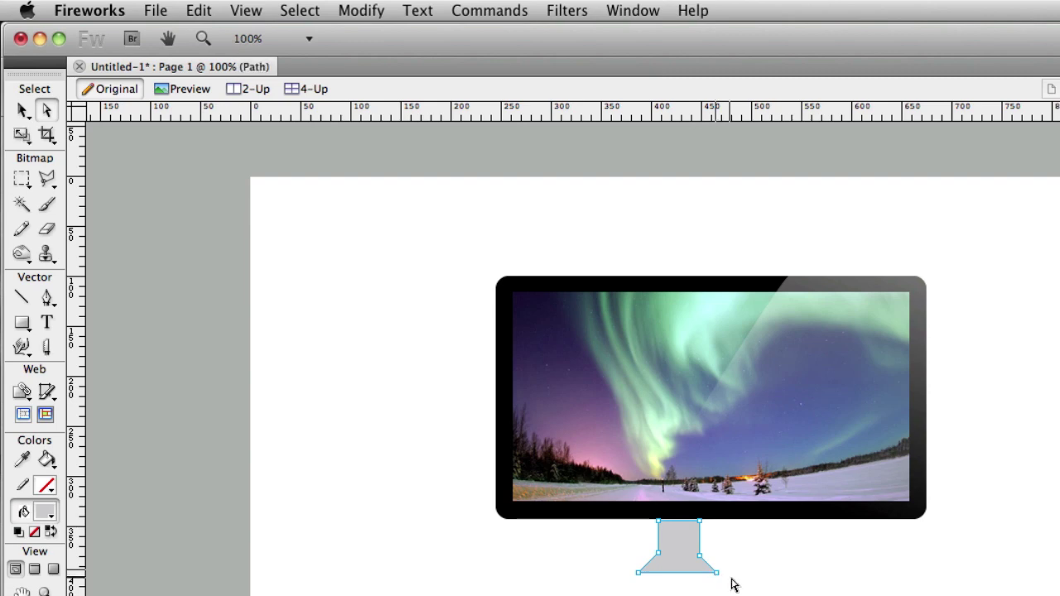
{"action": "left_click", "coordinate": [734, 587]}
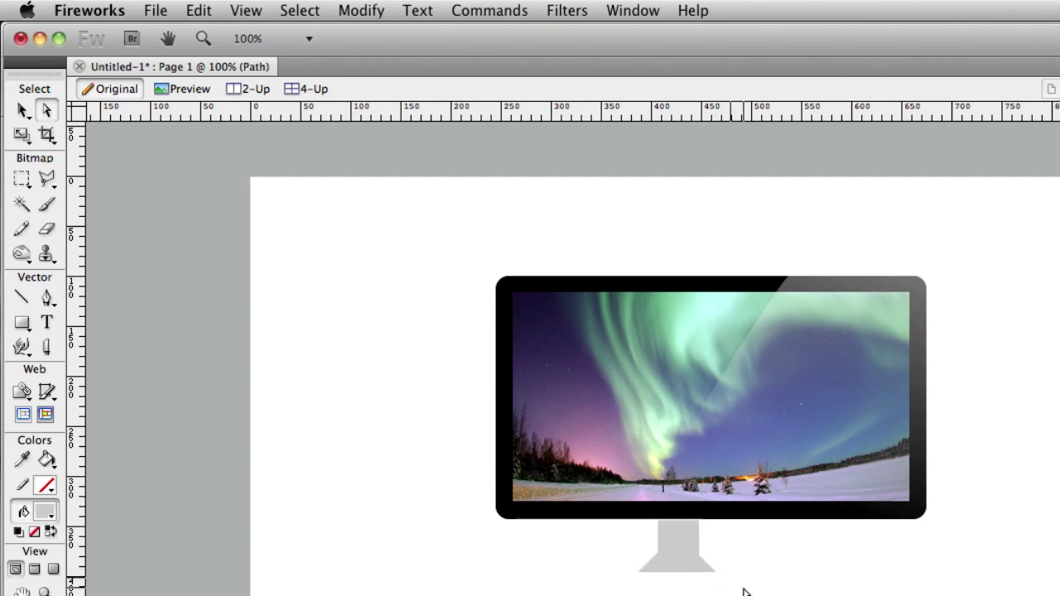
{"action": "left_click", "coordinate": [678, 562]}
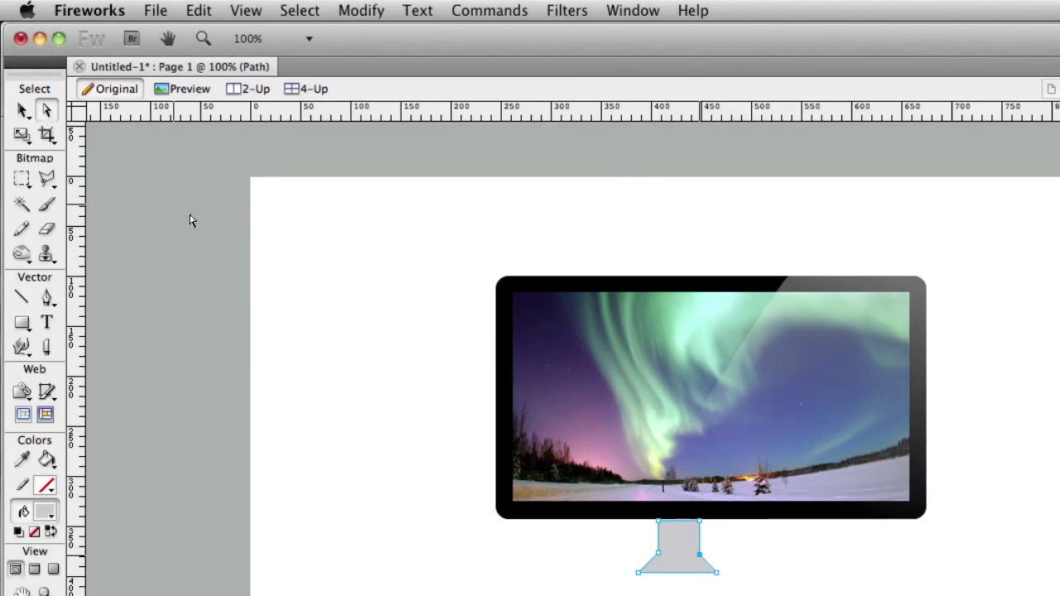
{"action": "left_click", "coordinate": [356, 356]}
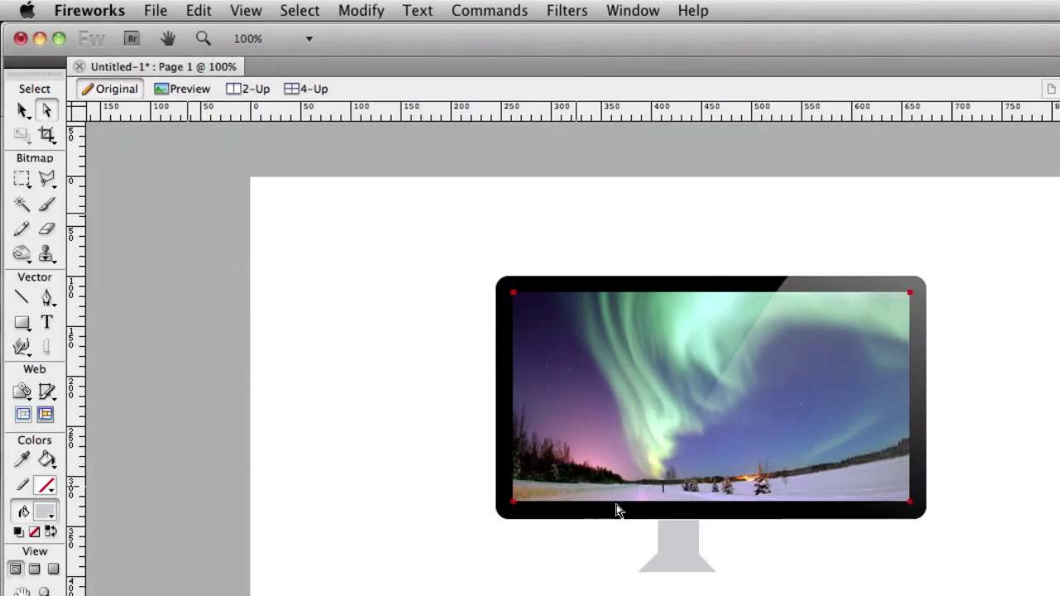
{"action": "left_click", "coordinate": [698, 563]}
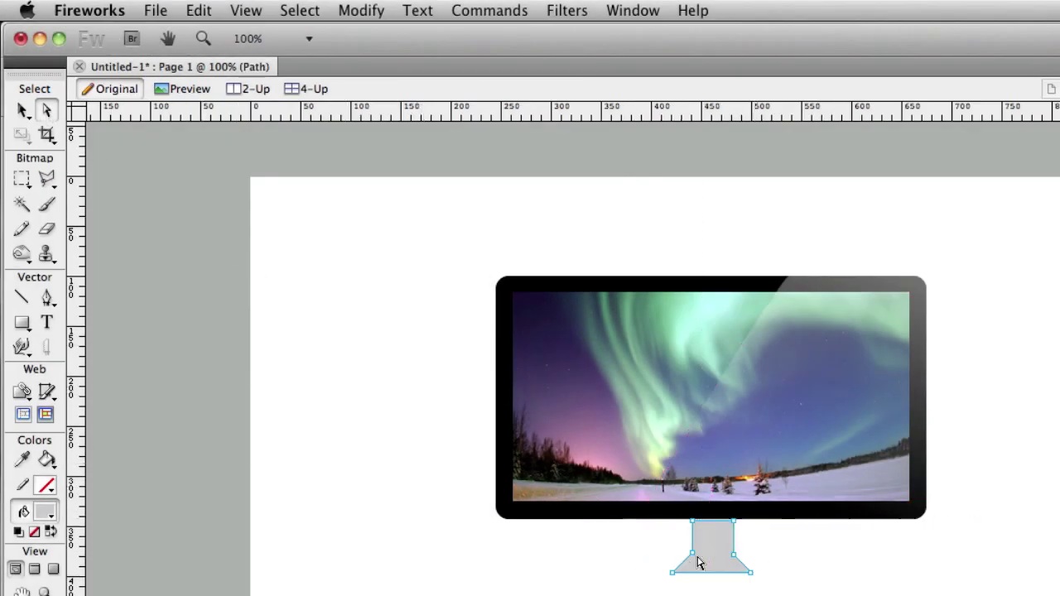
{"action": "left_click", "coordinate": [748, 565]}
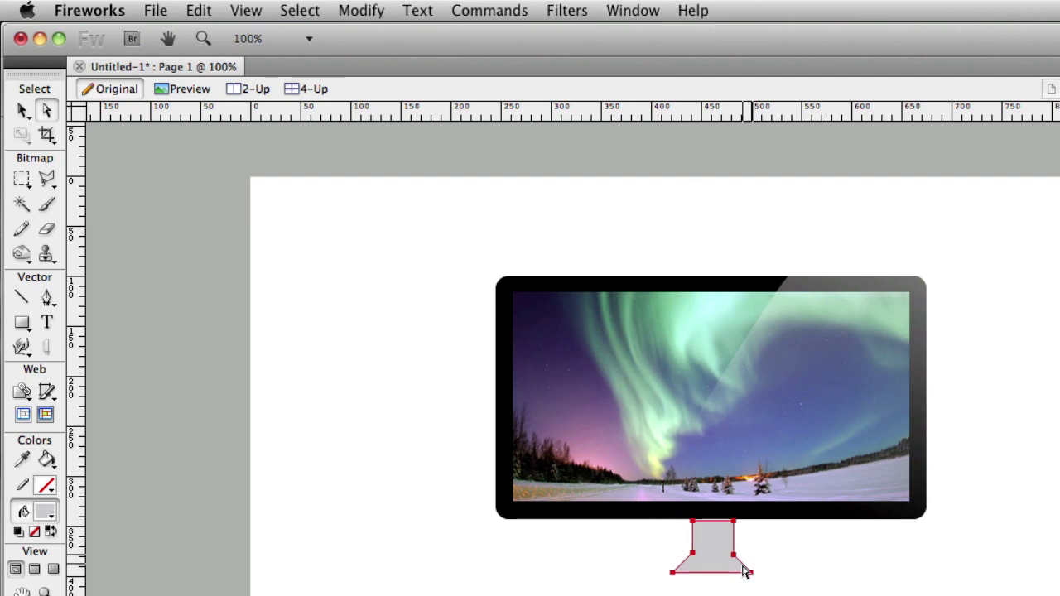
{"action": "left_click", "coordinate": [743, 571]}
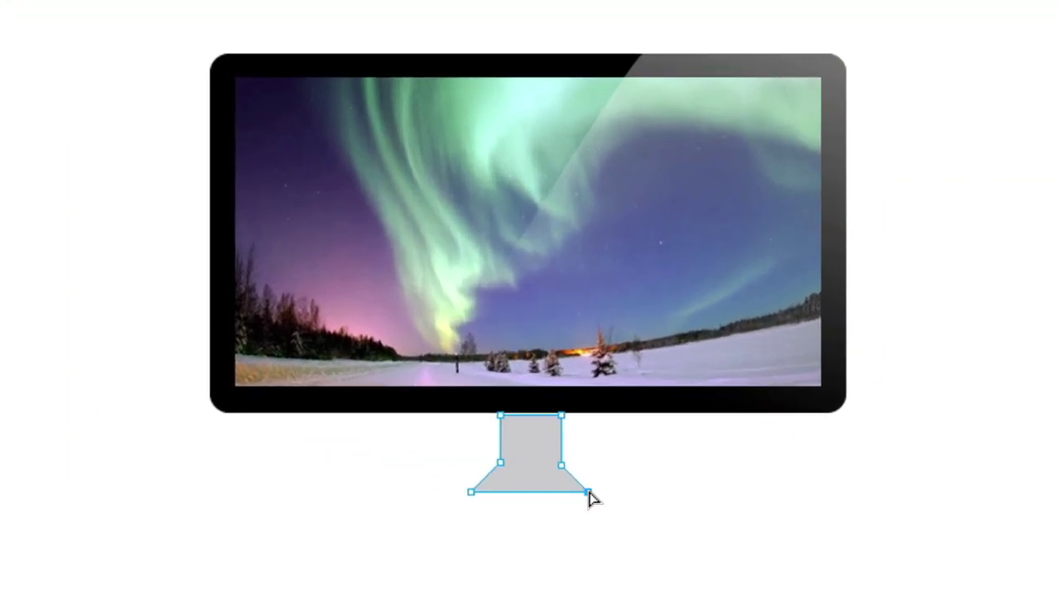
{"action": "left_click", "coordinate": [562, 465]}
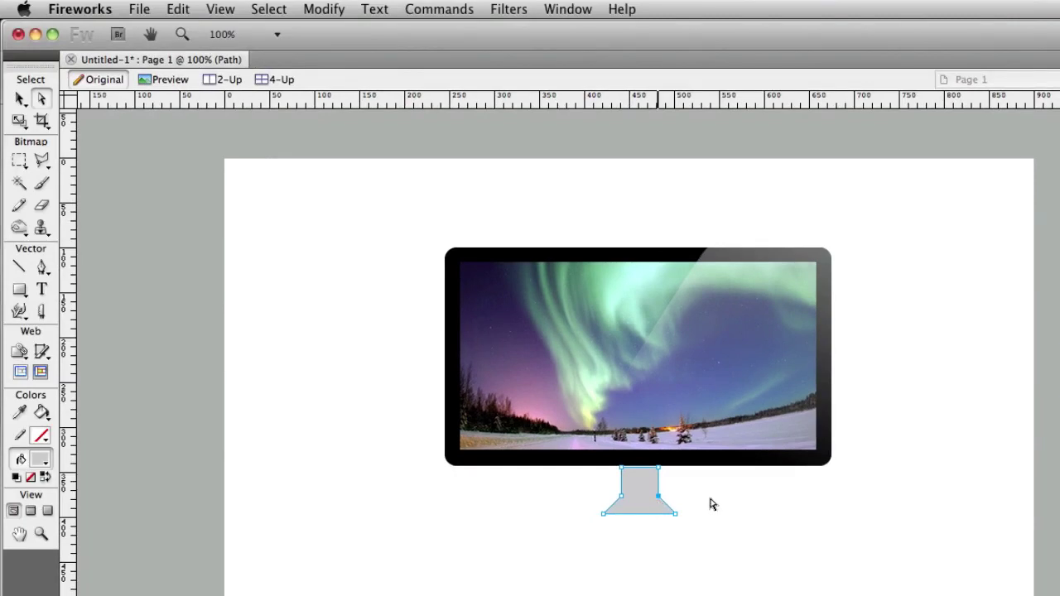
{"action": "left_click", "coordinate": [699, 493]}
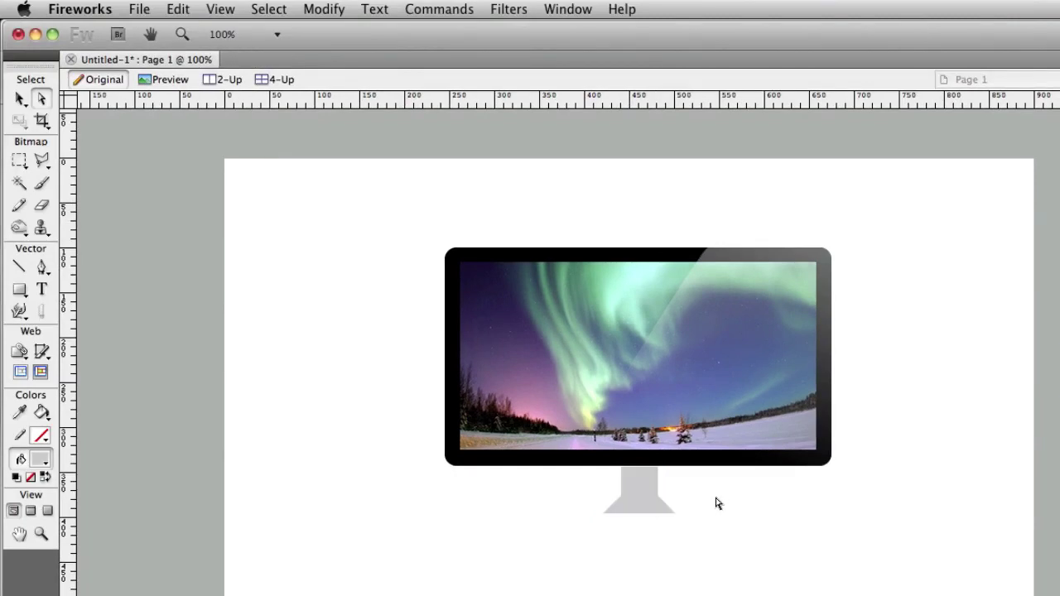
{"action": "left_click", "coordinate": [649, 495]}
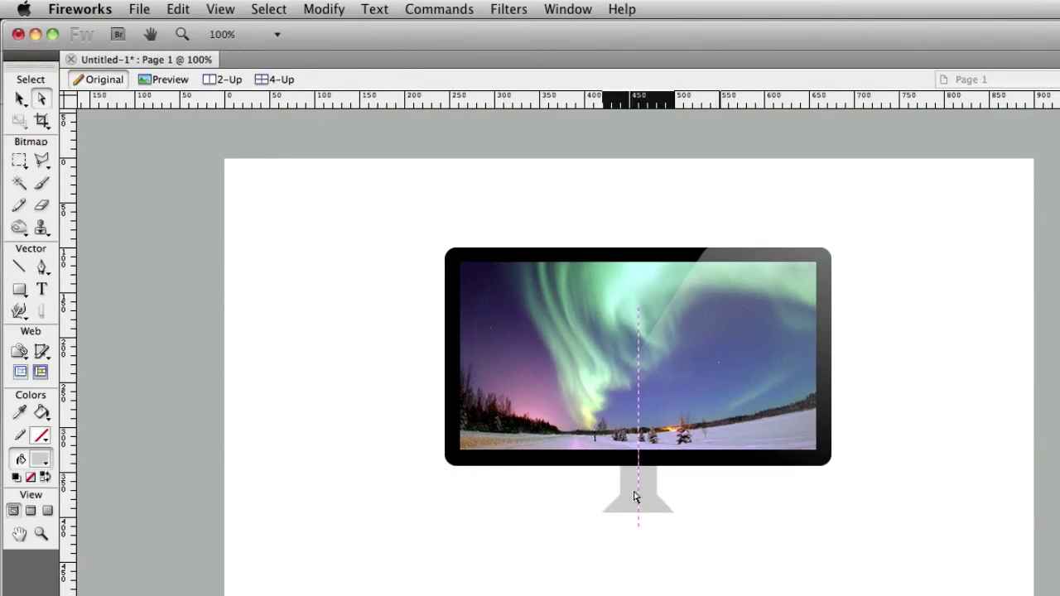
{"action": "left_click", "coordinate": [709, 522]}
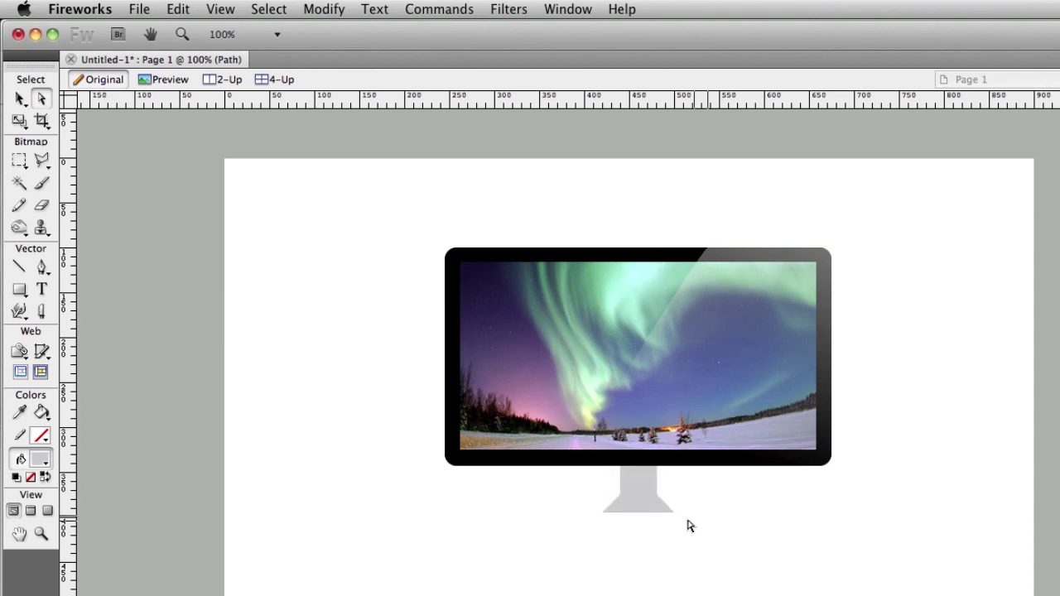
- Fillet the stand's lower corner points with an 8-radius rounding
{"action": "left_click", "coordinate": [645, 507]}
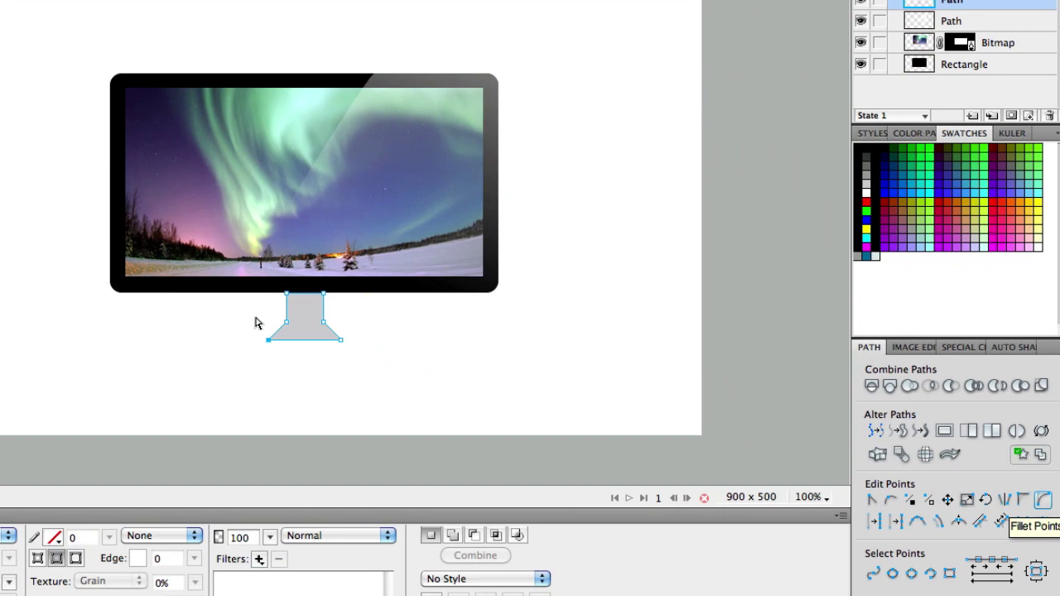
{"action": "left_click_drag", "start_coordinate": [255, 318], "coordinate": [364, 364]}
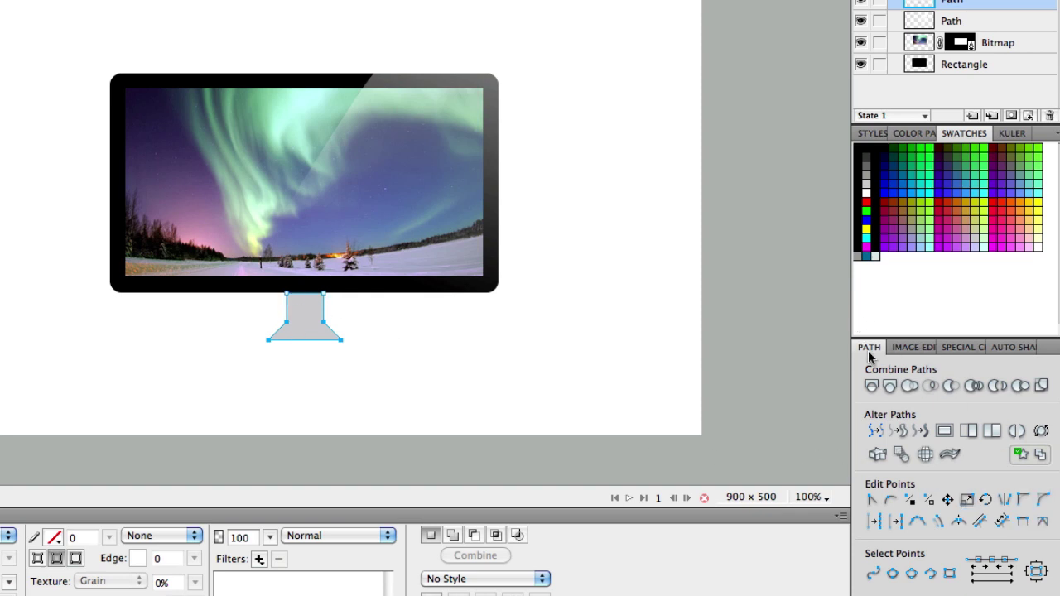
{"action": "left_click", "coordinate": [1042, 501]}
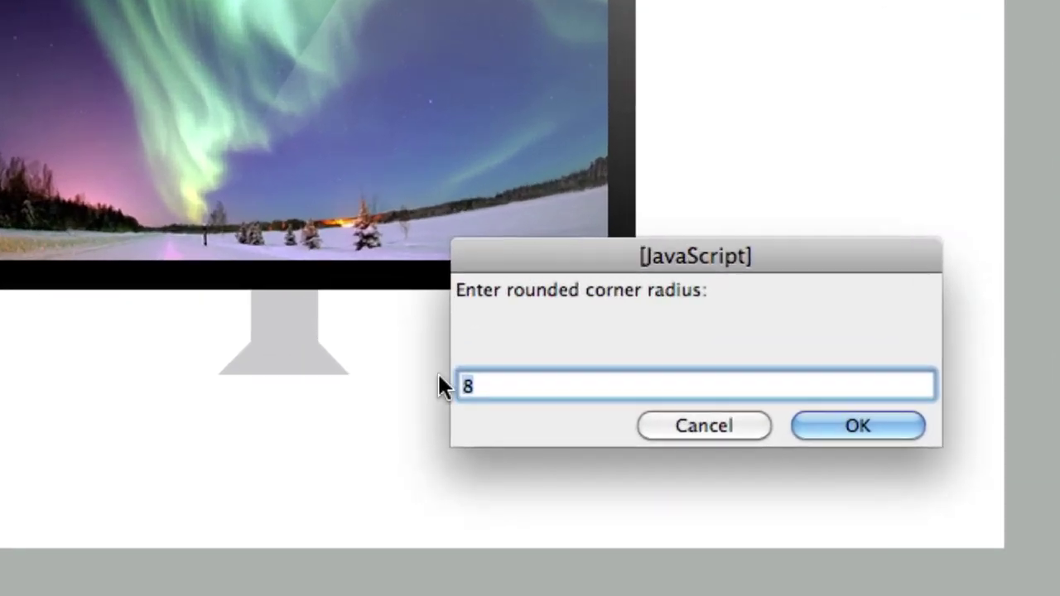
{"action": "left_click", "coordinate": [500, 389]}
{"action": "left_click", "coordinate": [822, 425]}
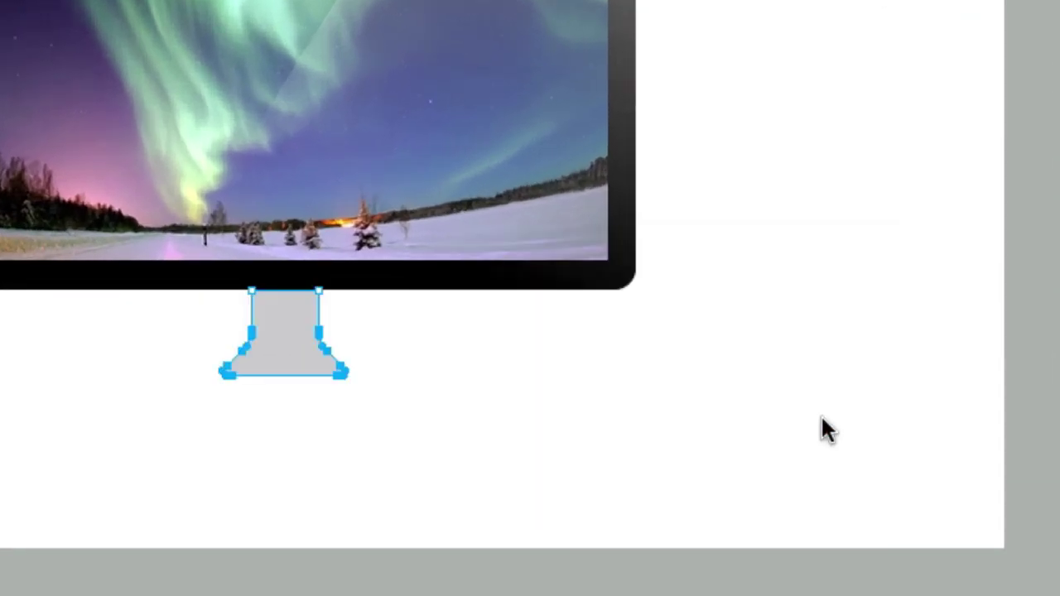
{"action": "left_click", "coordinate": [404, 384]}
{"action": "left_click", "coordinate": [330, 353]}
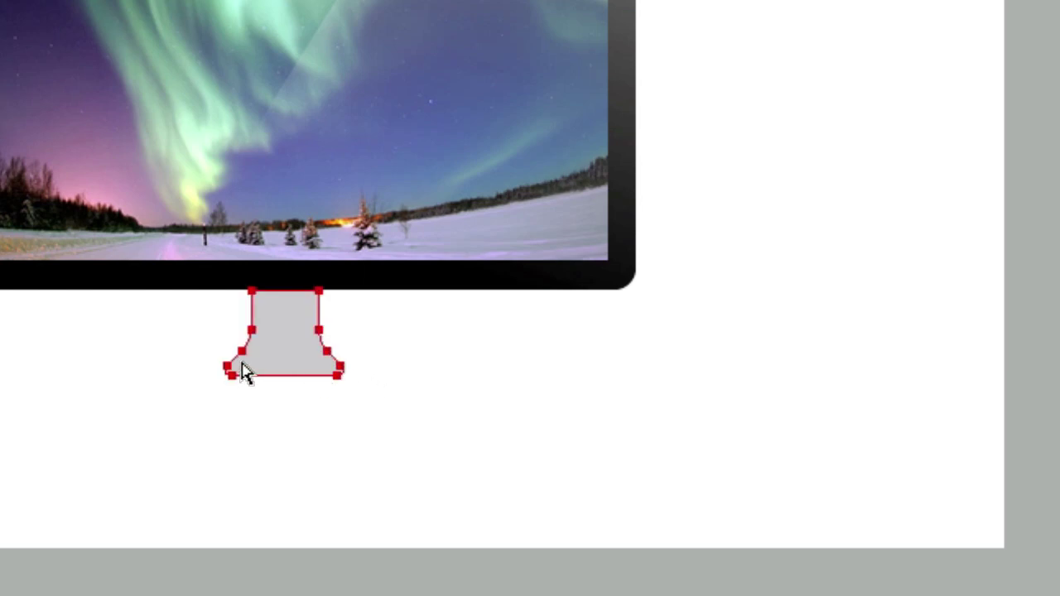
{"action": "left_click", "coordinate": [321, 412]}
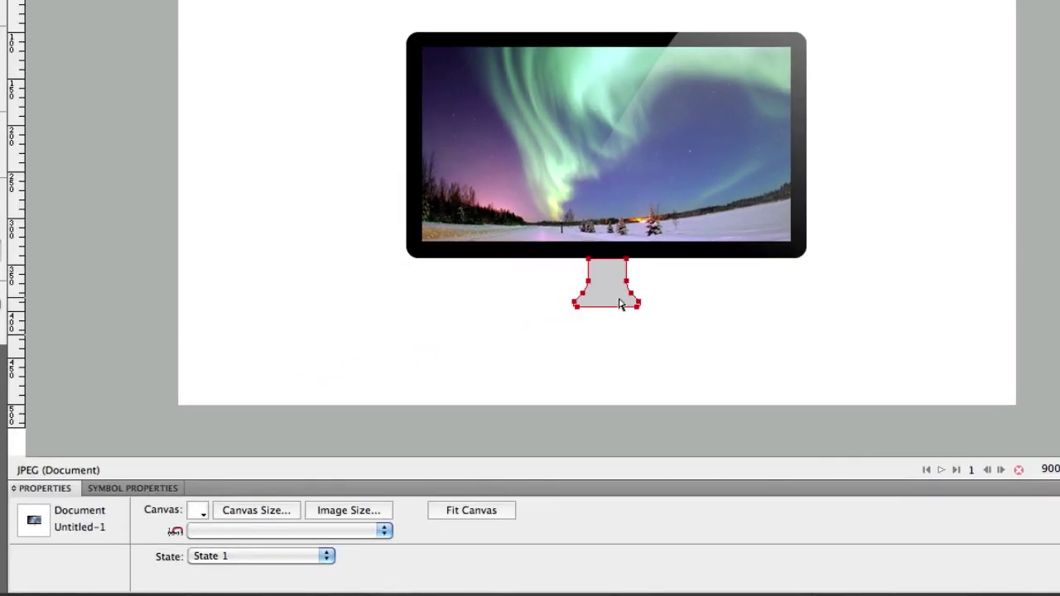
- Change the stand's fill to a linear gradient
{"action": "left_click", "coordinate": [493, 295]}
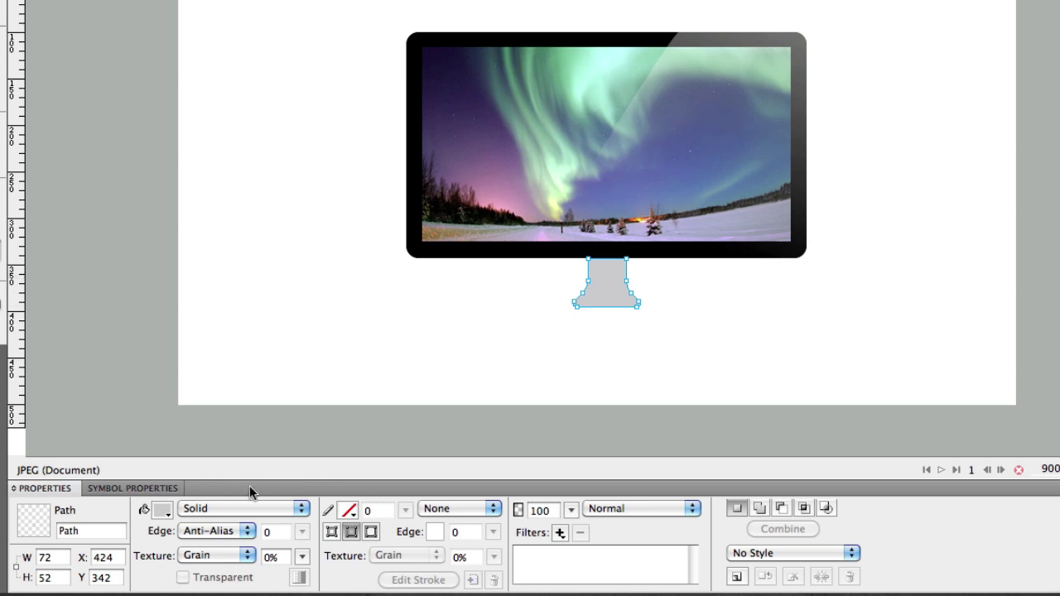
{"action": "left_click", "coordinate": [229, 508]}
{"action": "mouse_move", "coordinate": [248, 584]}
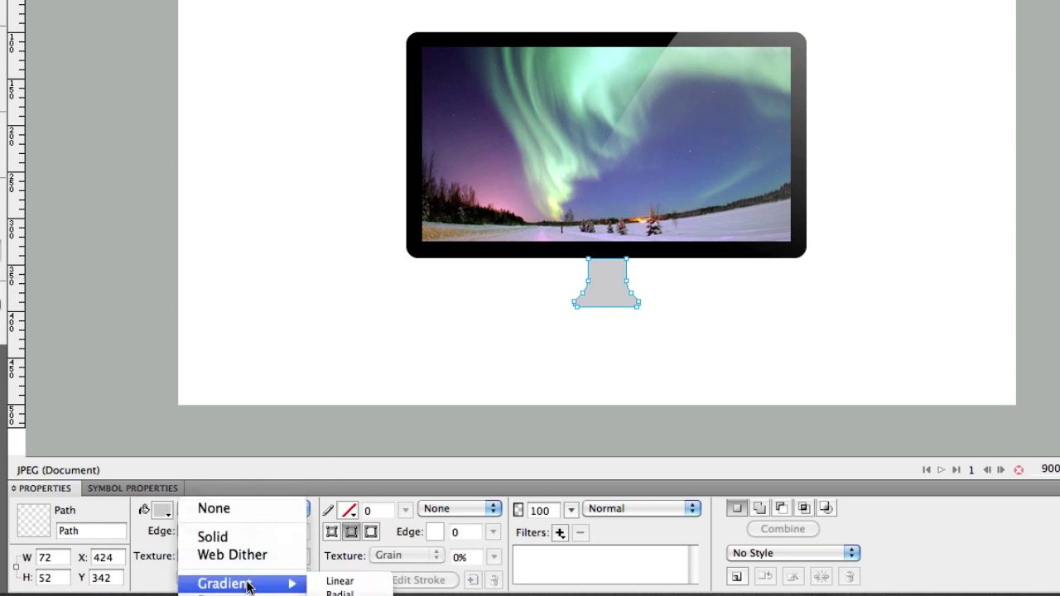
{"action": "left_click", "coordinate": [339, 581]}
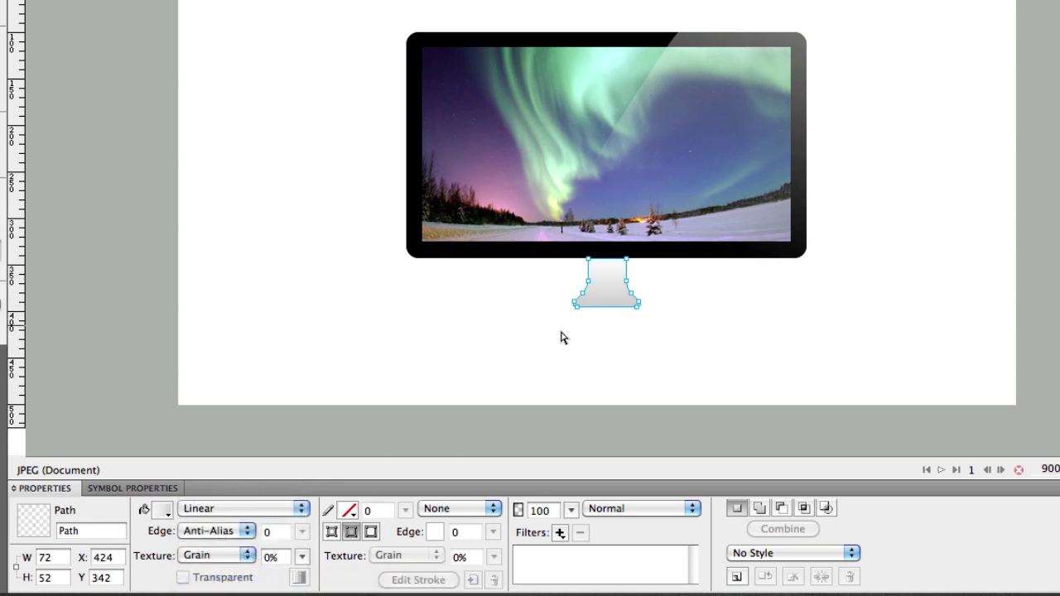
- Add a #999999 grey stop to the stand's gradient and rearrange its colour stops
{"action": "left_click", "coordinate": [154, 512]}
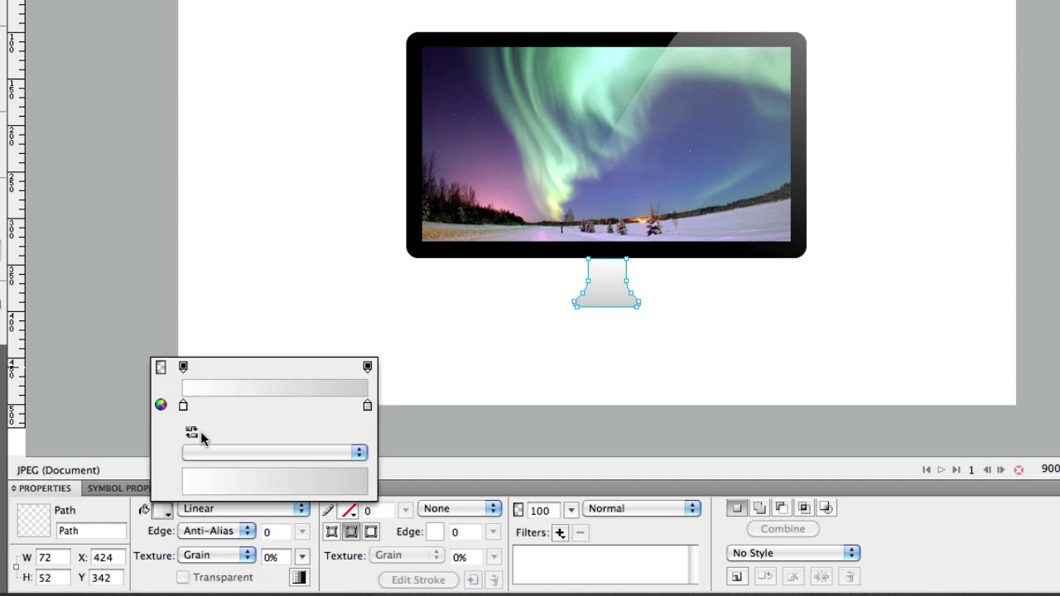
{"action": "left_click_drag", "start_coordinate": [184, 404], "coordinate": [244, 406]}
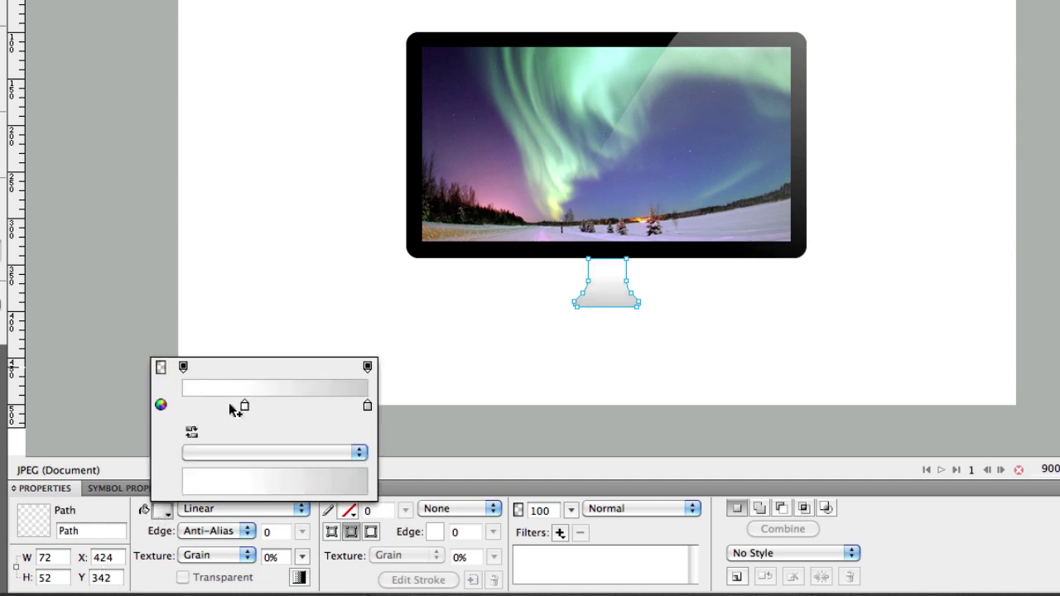
{"action": "left_click", "coordinate": [222, 403]}
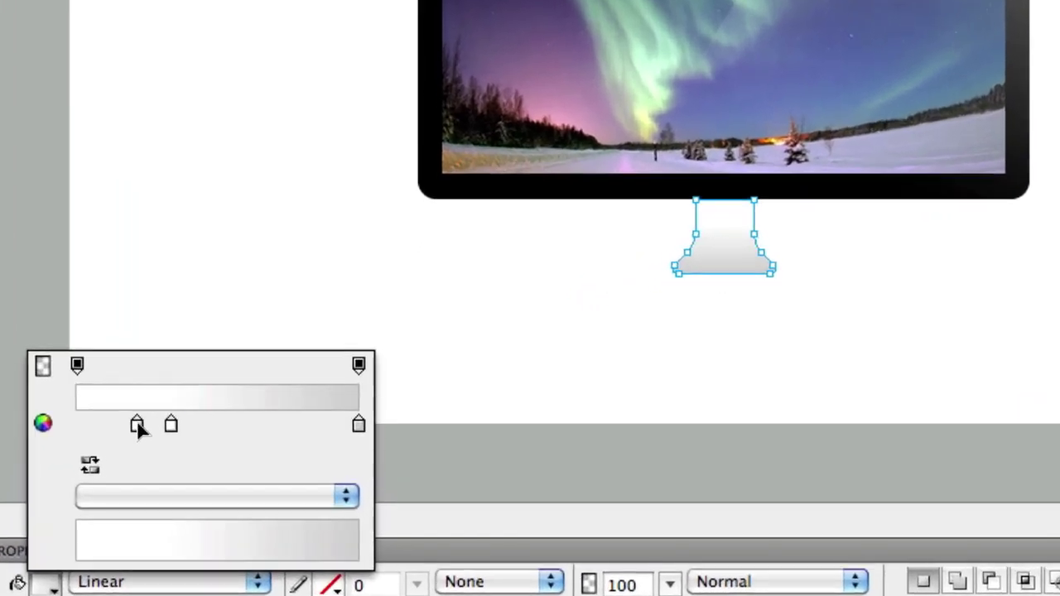
{"action": "left_click_drag", "start_coordinate": [139, 431], "coordinate": [79, 431]}
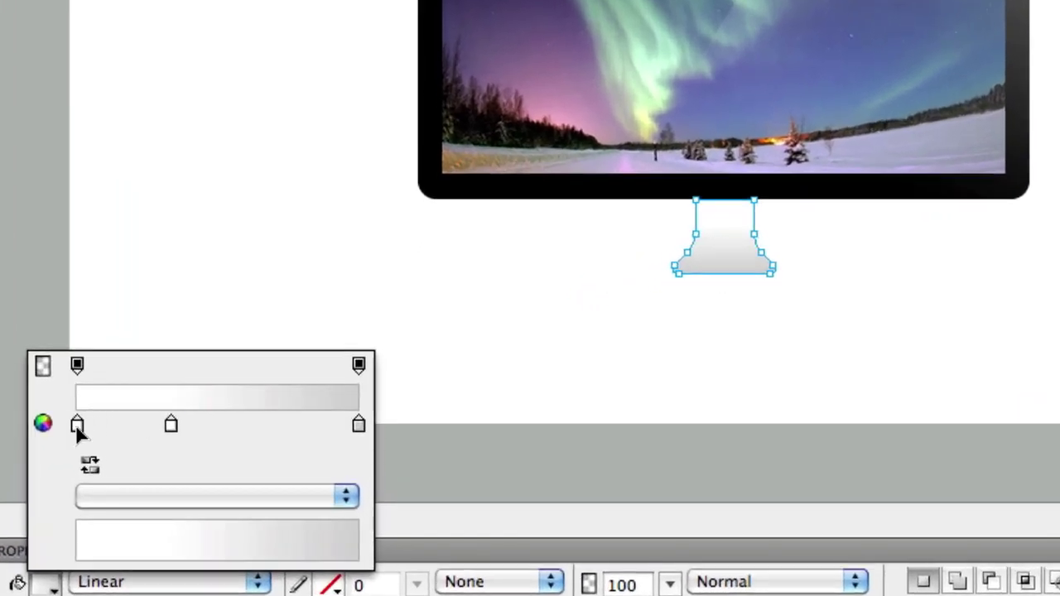
{"action": "left_click", "coordinate": [78, 429]}
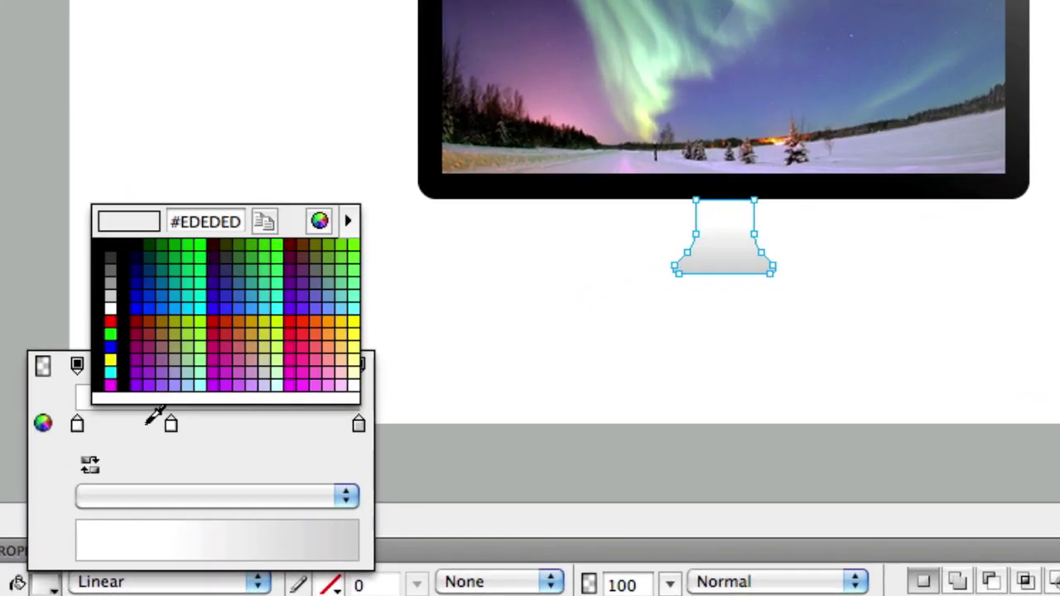
{"action": "left_click", "coordinate": [110, 281]}
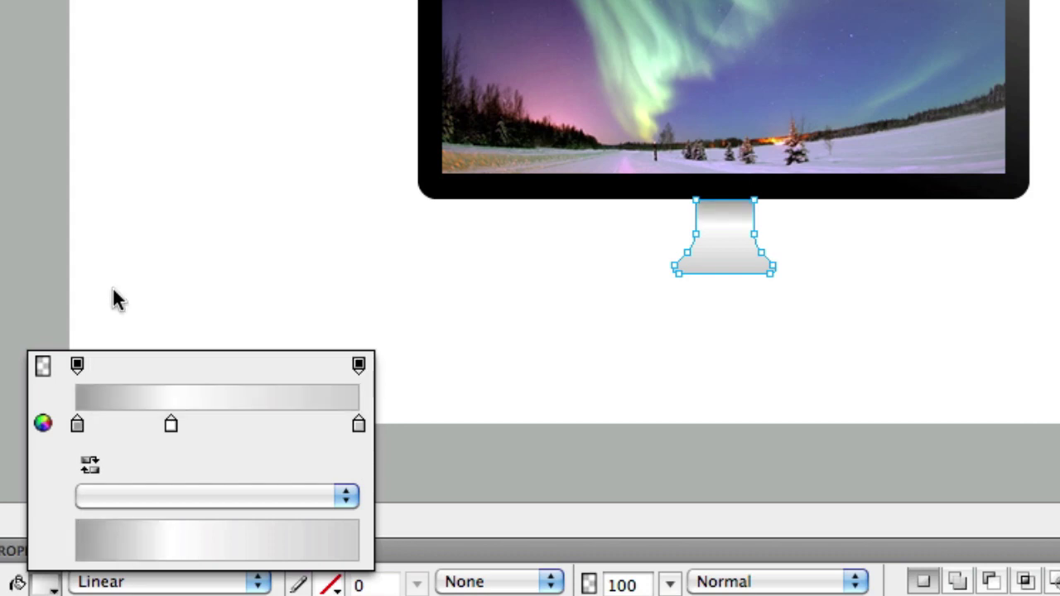
{"action": "left_click_drag", "start_coordinate": [78, 426], "coordinate": [137, 429]}
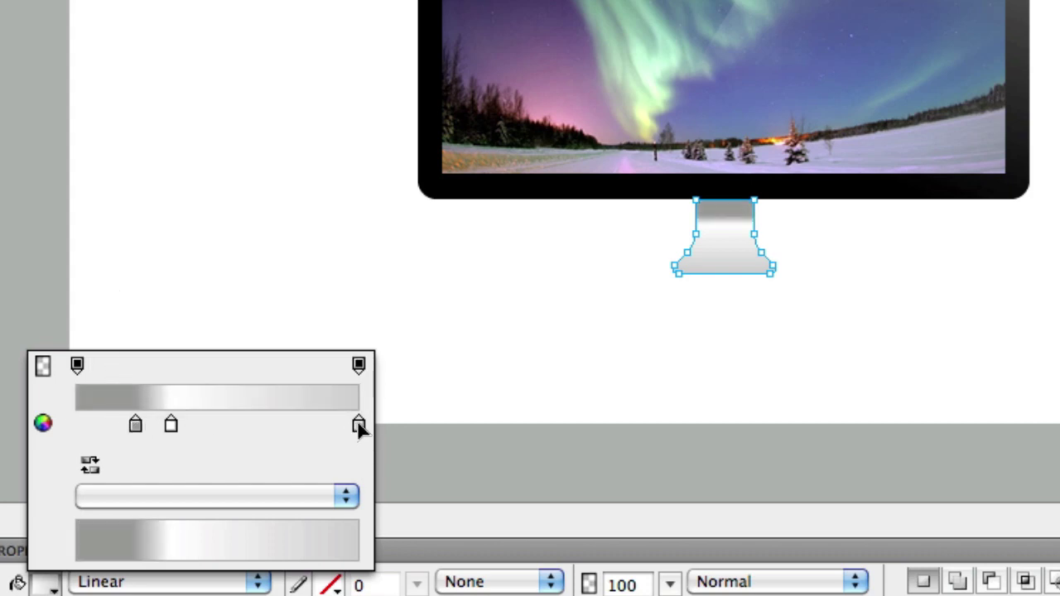
{"action": "left_click_drag", "start_coordinate": [359, 425], "coordinate": [176, 424]}
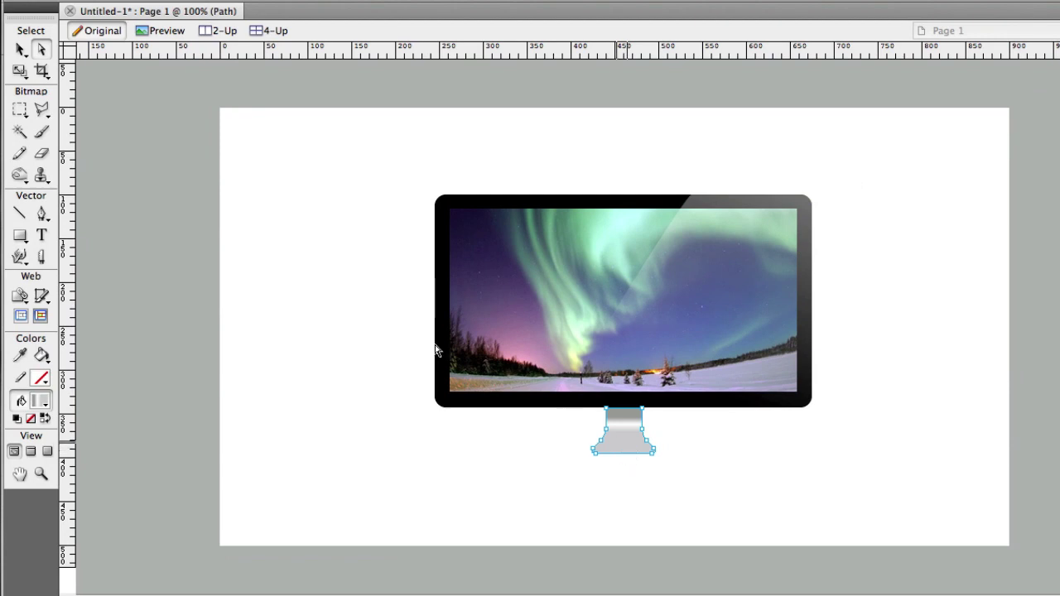
- Reorient the stand's gradient to run vertically down the shape, darker above and lighter below
{"action": "left_click", "coordinate": [21, 51]}
{"action": "left_click", "coordinate": [21, 50]}
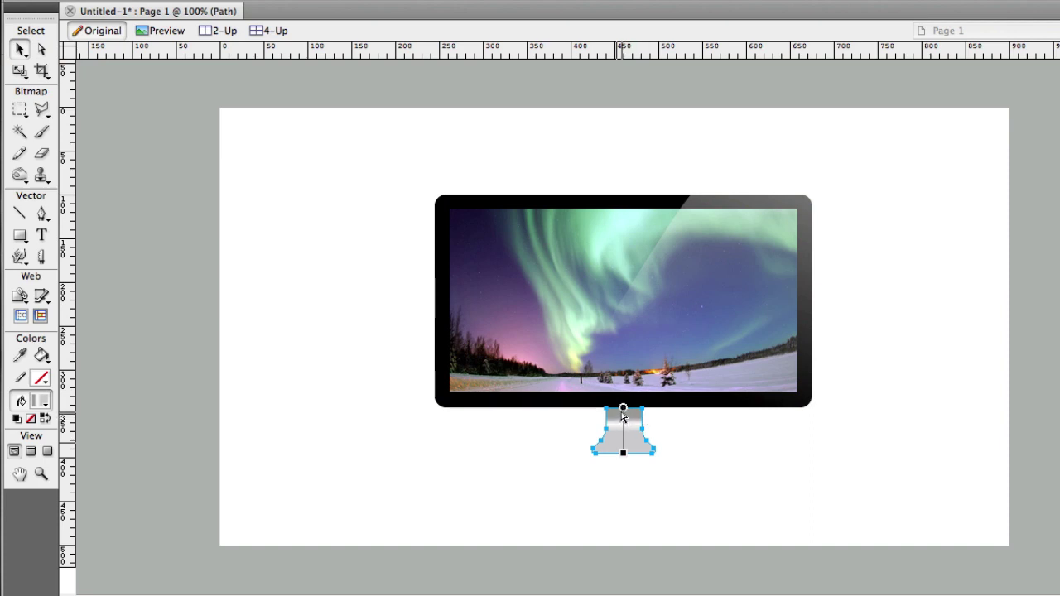
{"action": "left_click_drag", "start_coordinate": [622, 412], "coordinate": [624, 420]}
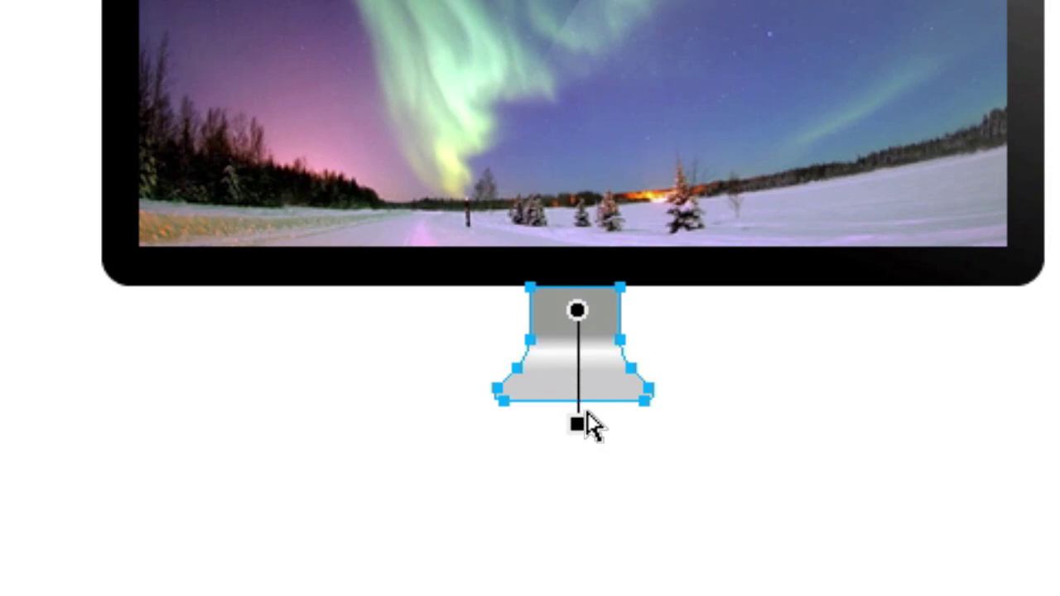
{"action": "left_click_drag", "start_coordinate": [574, 424], "coordinate": [577, 443]}
{"action": "left_click", "coordinate": [654, 461]}
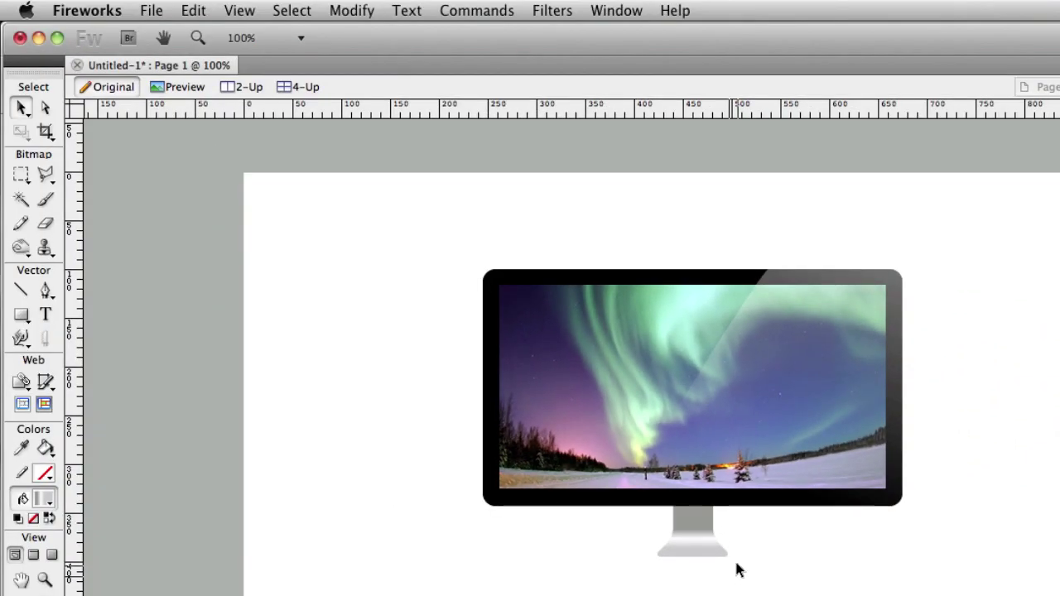
{"action": "left_click", "coordinate": [719, 546]}
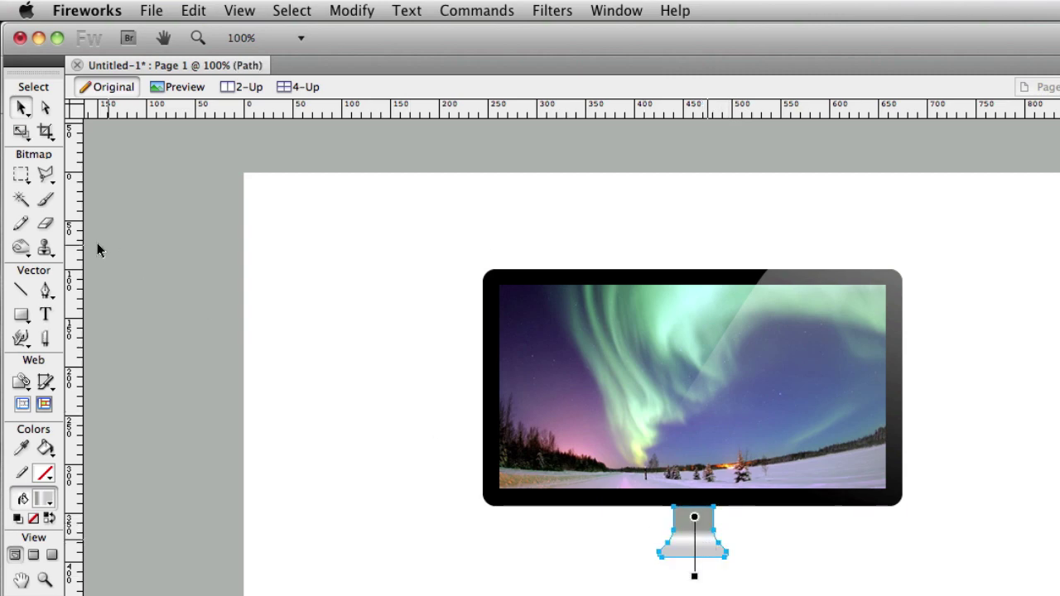
- Zoom in on the stand and push its right-side points outward to widen it to 87 px
{"action": "left_click", "coordinate": [45, 107]}
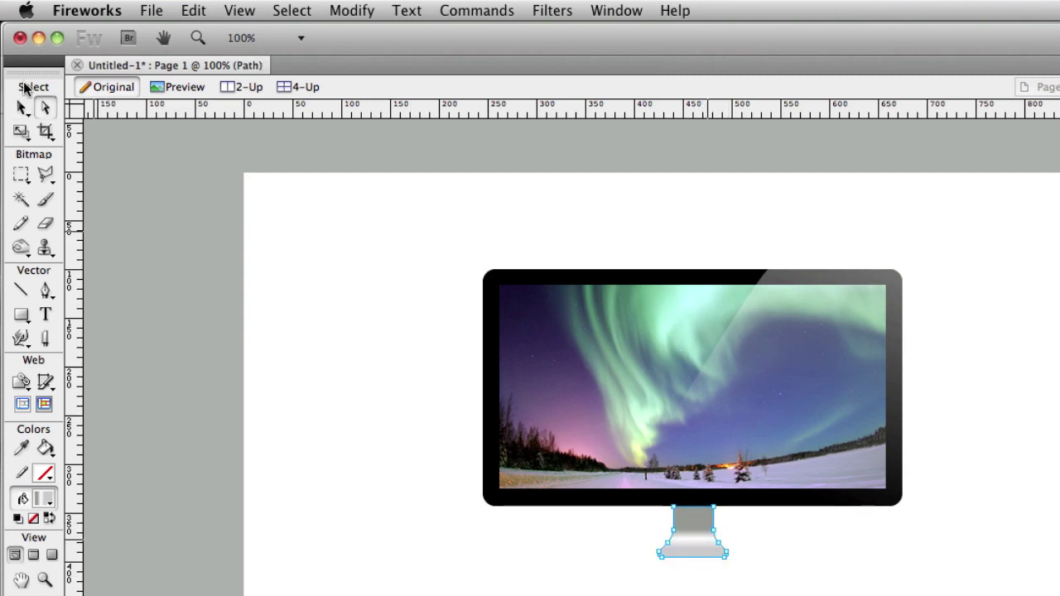
{"action": "left_click", "coordinate": [45, 580]}
{"action": "left_click_drag", "start_coordinate": [626, 488], "coordinate": [837, 593]}
{"action": "left_click", "coordinate": [44, 107]}
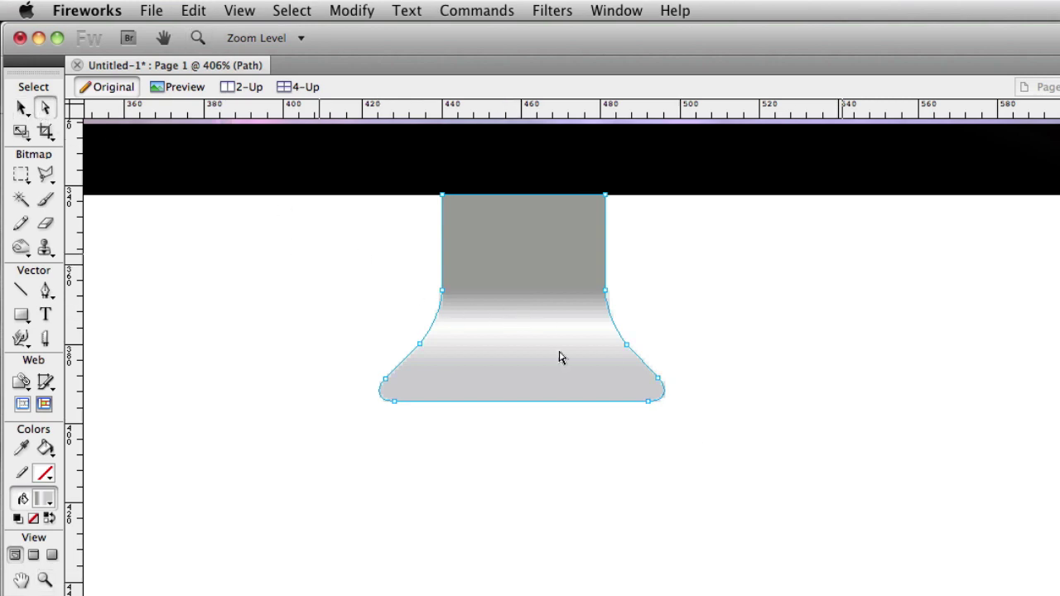
{"action": "left_click_drag", "start_coordinate": [676, 427], "coordinate": [591, 276]}
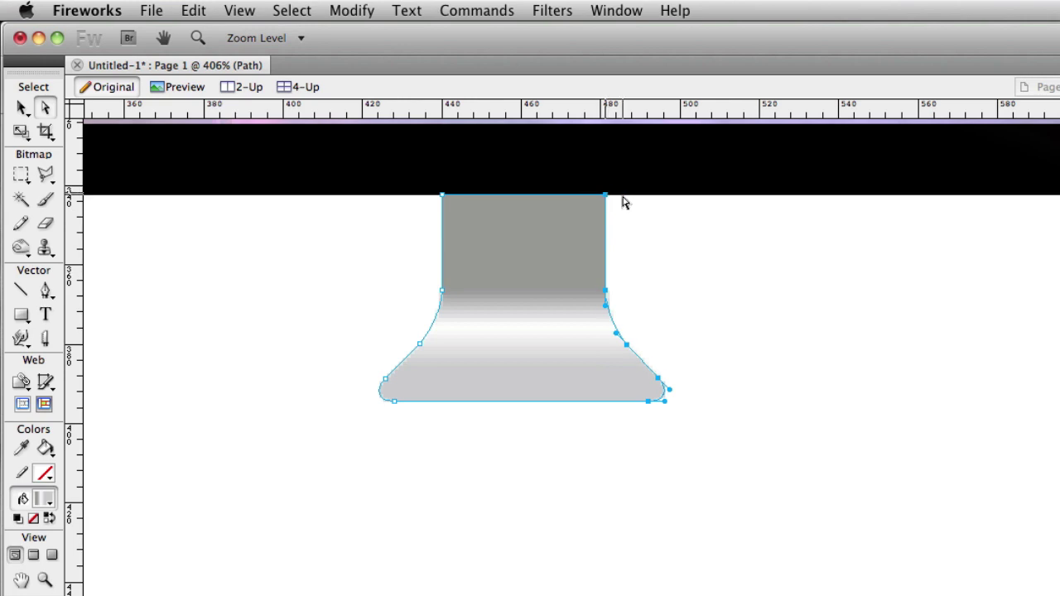
{"action": "key", "text": "Right"}
{"action": "key", "text": "Right"}
{"action": "key", "text": "Right"}
{"action": "key", "text": "Right"}
{"action": "key", "text": "Right"}
{"action": "key", "text": "Right"}
{"action": "key", "text": "Right"}
{"action": "key", "text": "Right"}
{"action": "key", "text": "Right"}
{"action": "key", "text": "Right"}
{"action": "key", "text": "Right"}
{"action": "key", "text": "Right"}
{"action": "key", "text": "Right"}
{"action": "key", "text": "Right"}
{"action": "key", "text": "Right"}
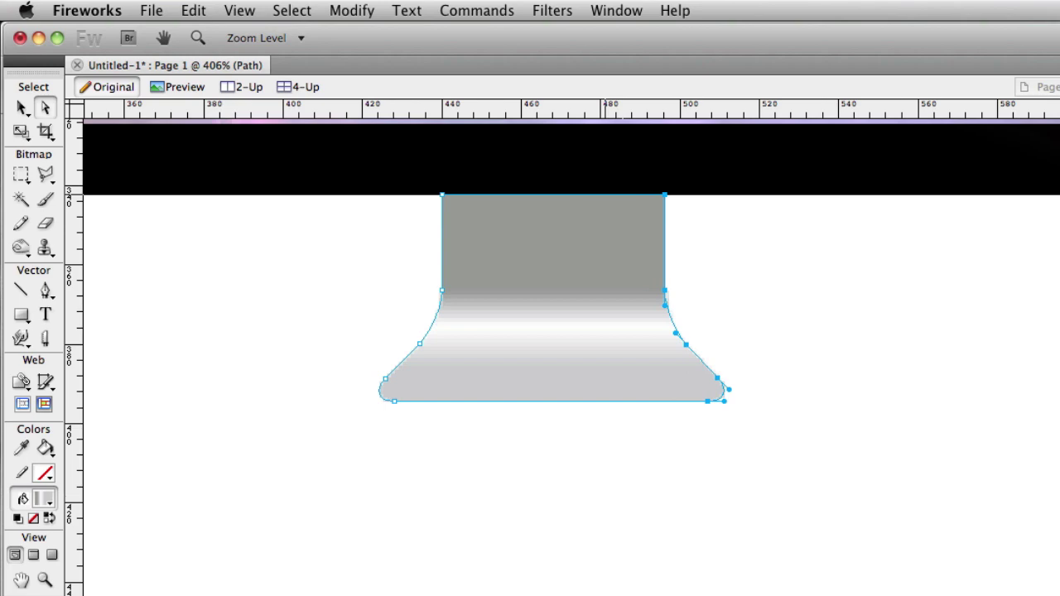
- Return the view to 100% and nudge the stand left to X 416, centred under the monitor
{"action": "left_click", "coordinate": [862, 506]}
{"action": "left_click", "coordinate": [947, 534]}
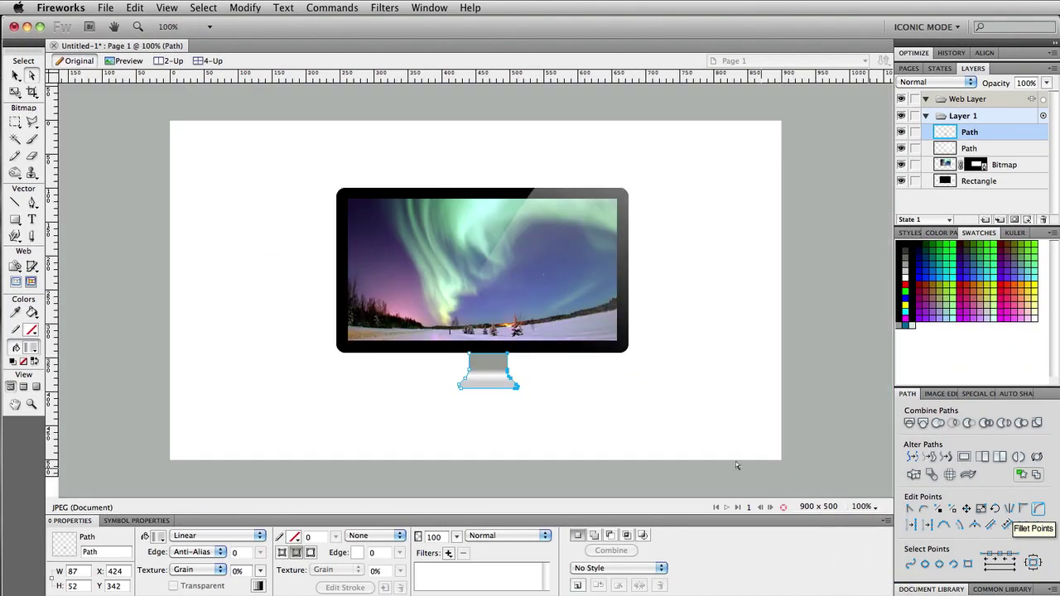
{"action": "left_click", "coordinate": [631, 433]}
{"action": "left_click", "coordinate": [492, 395]}
{"action": "key", "text": "Left"}
{"action": "key", "text": "Left"}
{"action": "key", "text": "Left"}
{"action": "key", "text": "Left"}
{"action": "key", "text": "Left"}
{"action": "key", "text": "Left"}
{"action": "key", "text": "Left"}
{"action": "key", "text": "Left"}
{"action": "key", "text": "Left"}
{"action": "key", "text": "Left"}
{"action": "key", "text": "Left"}
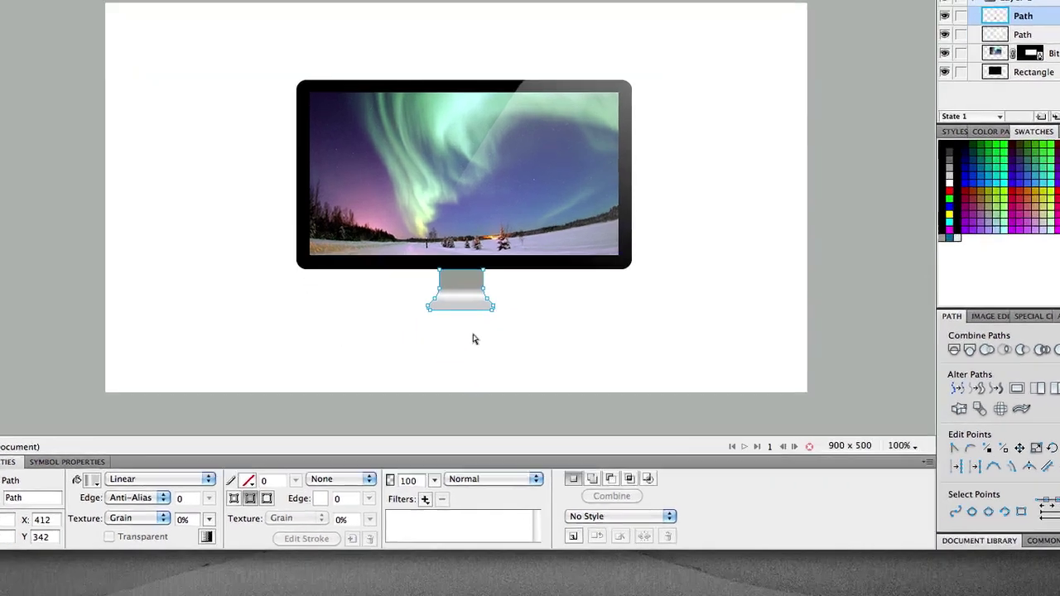
- Add a drop shadow to the stand pointing straight down at 270°
{"action": "left_click", "coordinate": [493, 419]}
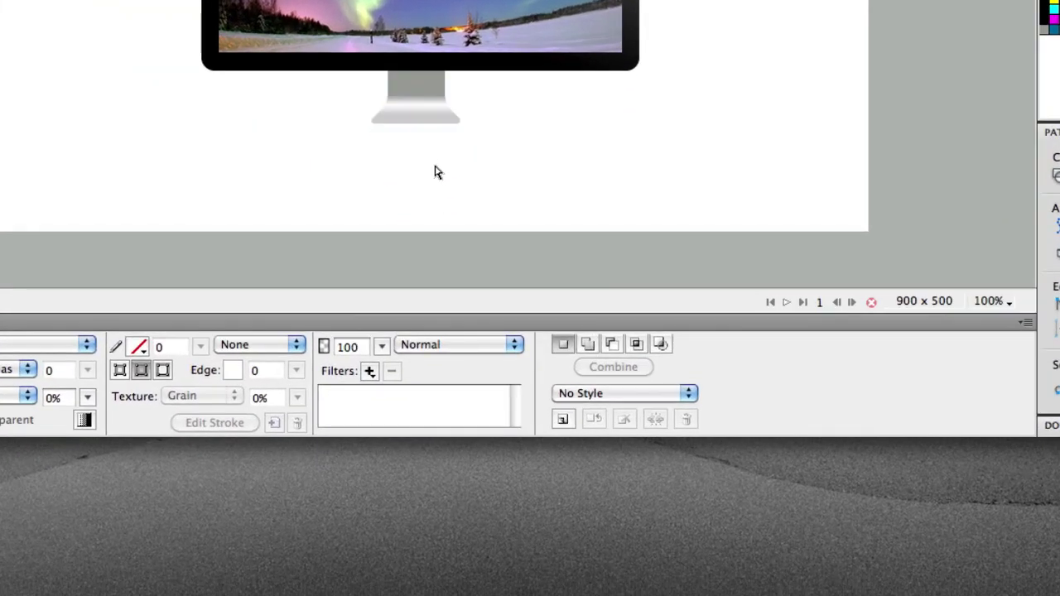
{"action": "left_click", "coordinate": [482, 388]}
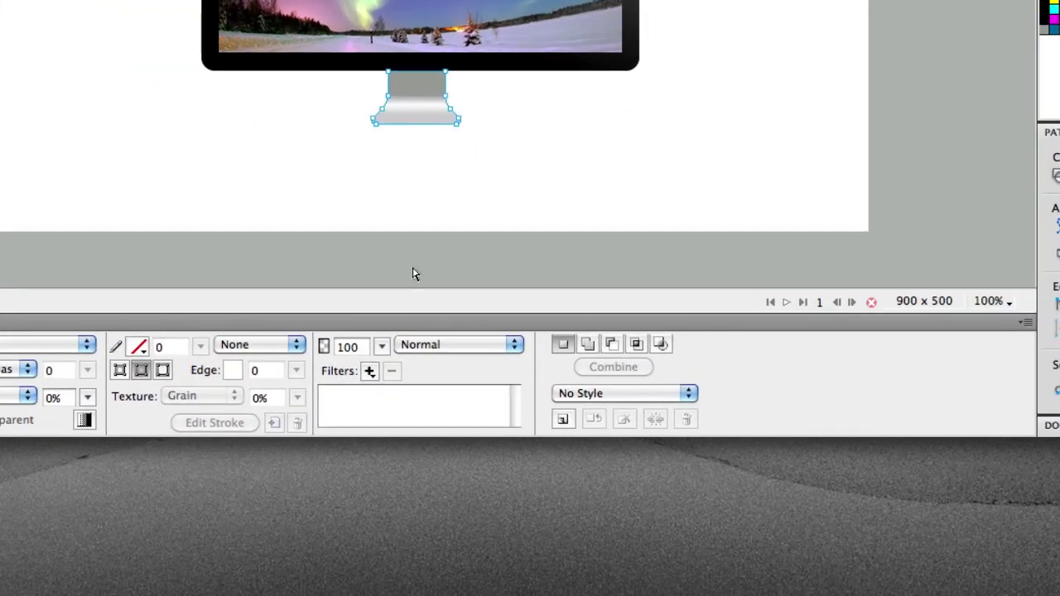
{"action": "left_click", "coordinate": [369, 370]}
{"action": "mouse_move", "coordinate": [470, 553]}
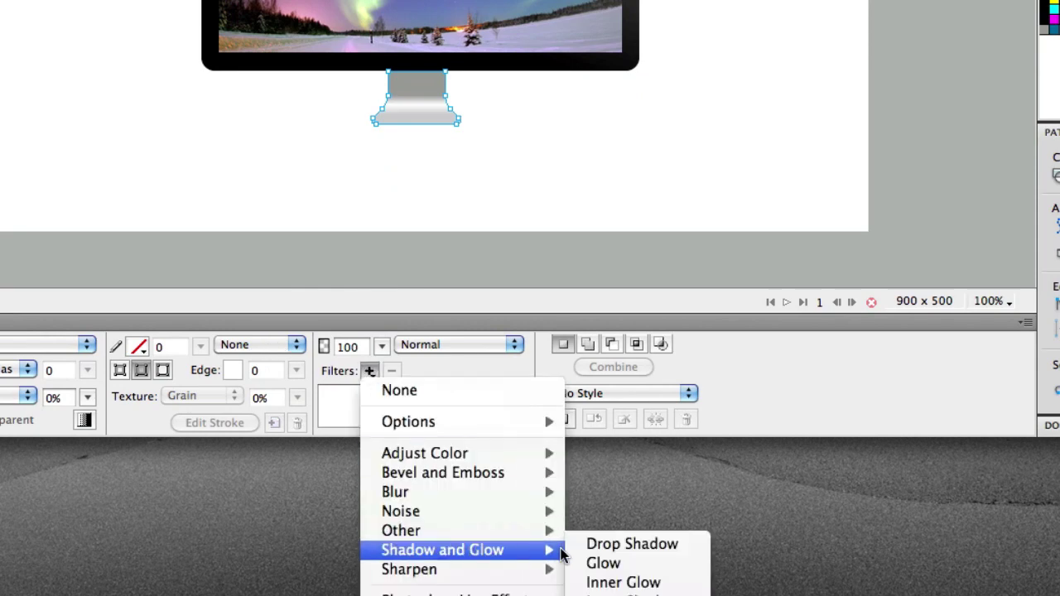
{"action": "left_click", "coordinate": [613, 545]}
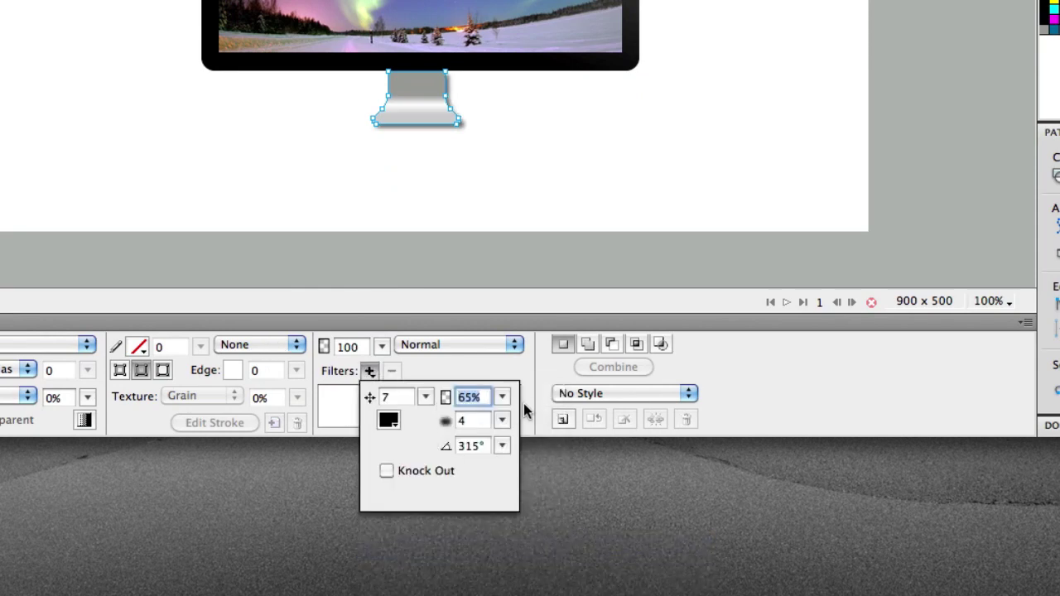
{"action": "left_click_drag", "start_coordinate": [502, 446], "coordinate": [494, 488]}
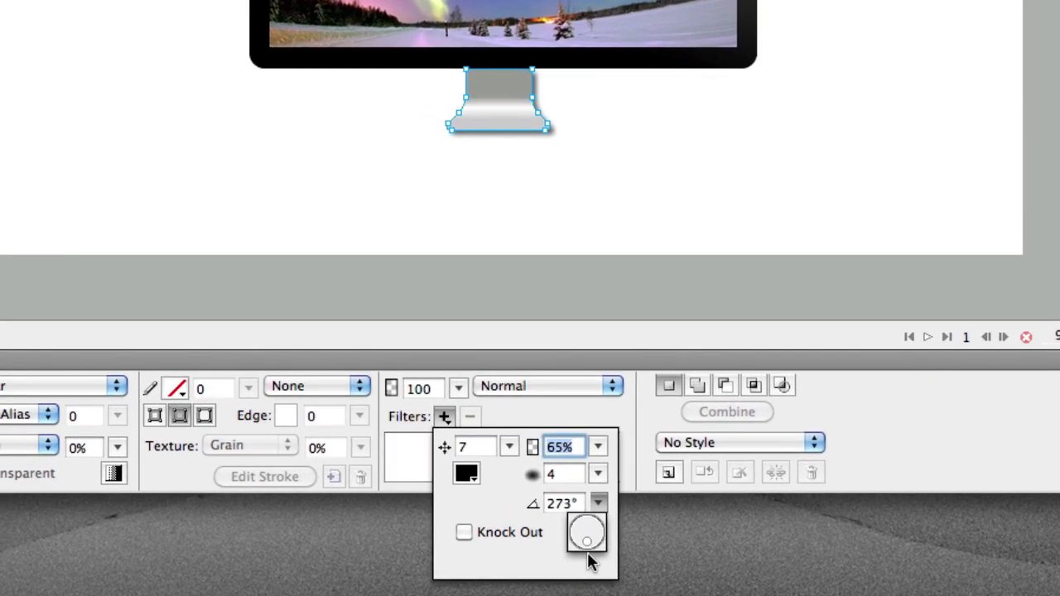
{"action": "left_click_drag", "start_coordinate": [591, 563], "coordinate": [589, 563]}
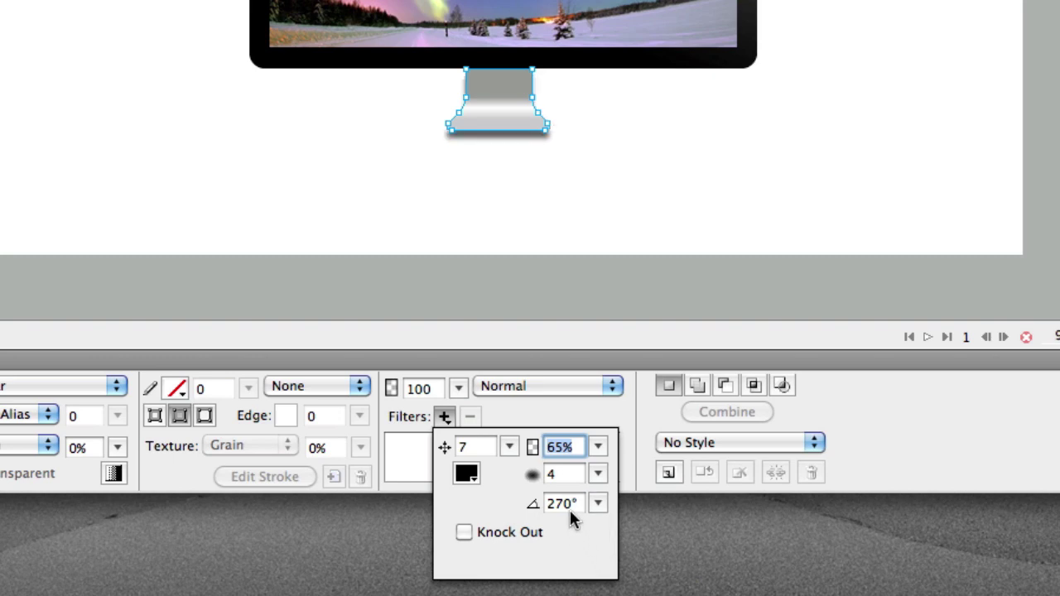
- Set the stand shadow's distance to 3, opacity to 75% and blur to 0
{"action": "left_click", "coordinate": [509, 448]}
{"action": "left_click_drag", "start_coordinate": [508, 447], "coordinate": [507, 452]}
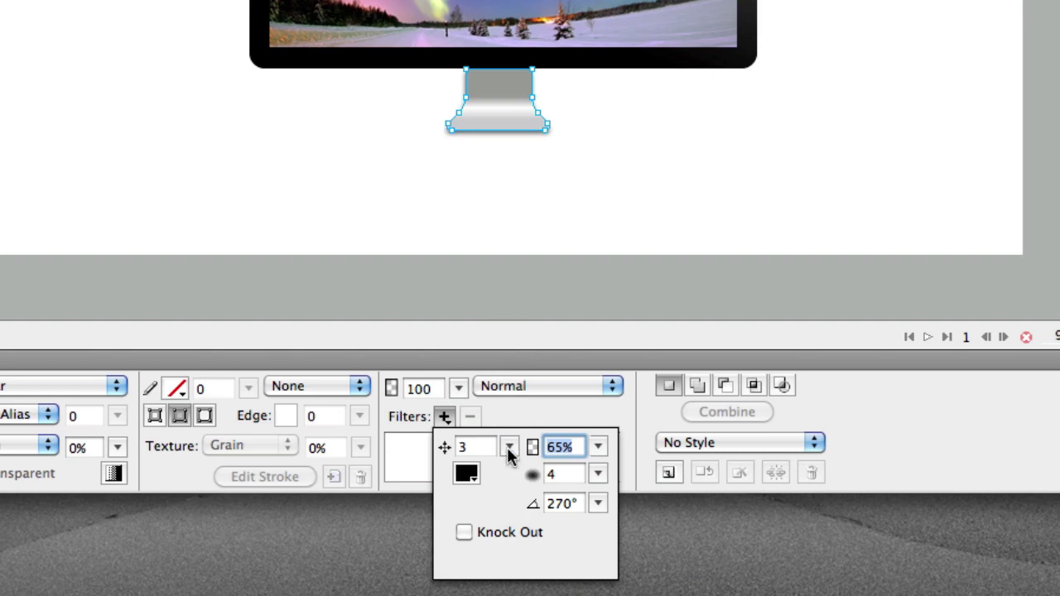
{"action": "left_click_drag", "start_coordinate": [600, 448], "coordinate": [600, 431]}
{"action": "left_click", "coordinate": [598, 473]}
{"action": "left_click_drag", "start_coordinate": [598, 480], "coordinate": [599, 495]}
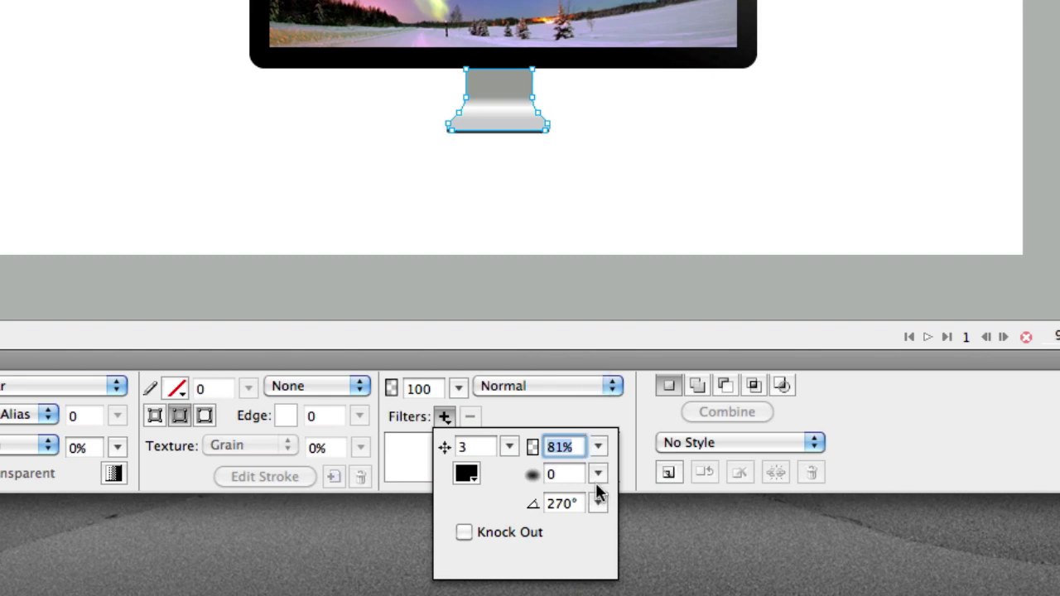
{"action": "left_click_drag", "start_coordinate": [598, 448], "coordinate": [601, 473]}
{"action": "left_click", "coordinate": [598, 473]}
{"action": "left_click", "coordinate": [596, 288]}
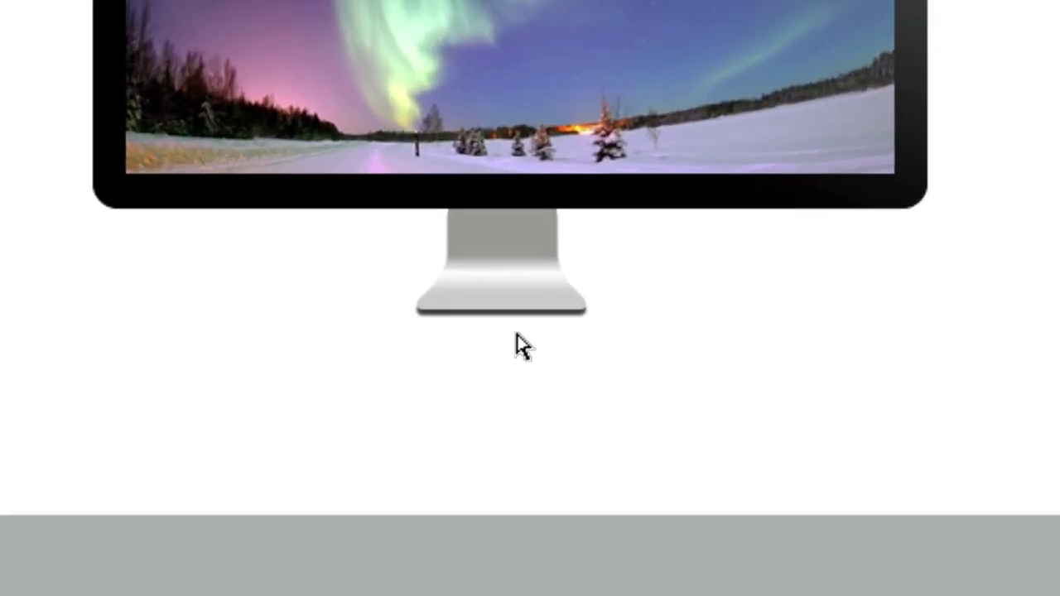
{"action": "left_click", "coordinate": [518, 120]}
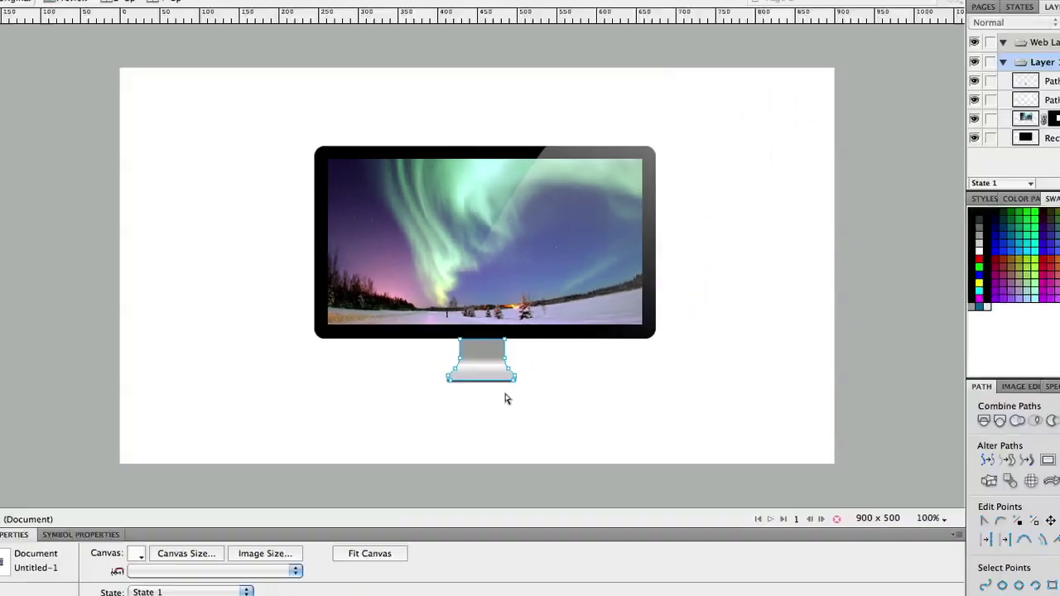
{"action": "left_click", "coordinate": [628, 441]}
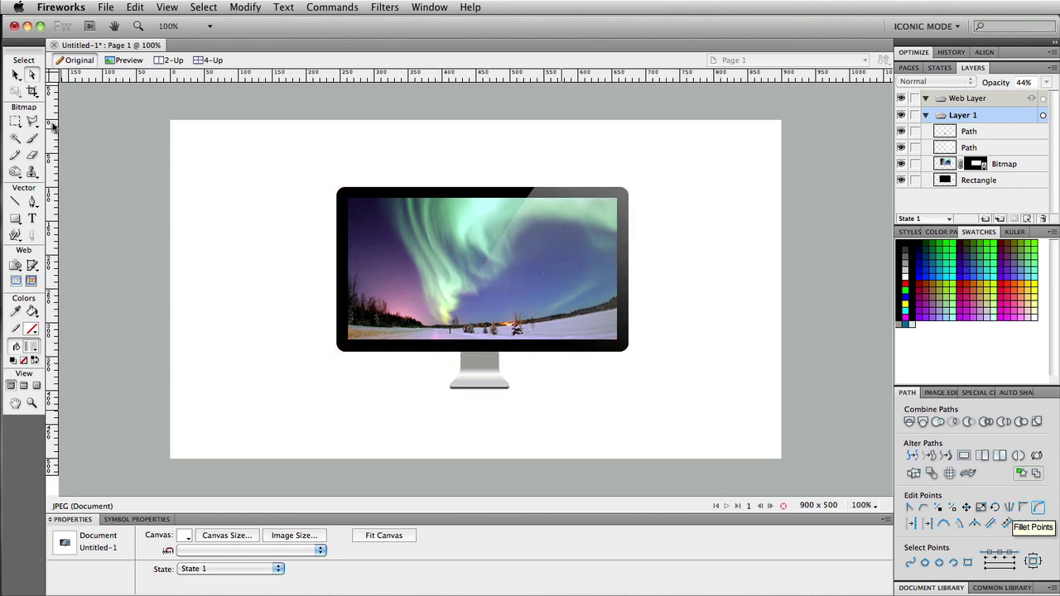
- Draw a 909 x 504 rectangle covering the canvas and give it a radial gradient fill
{"action": "left_click", "coordinate": [16, 218]}
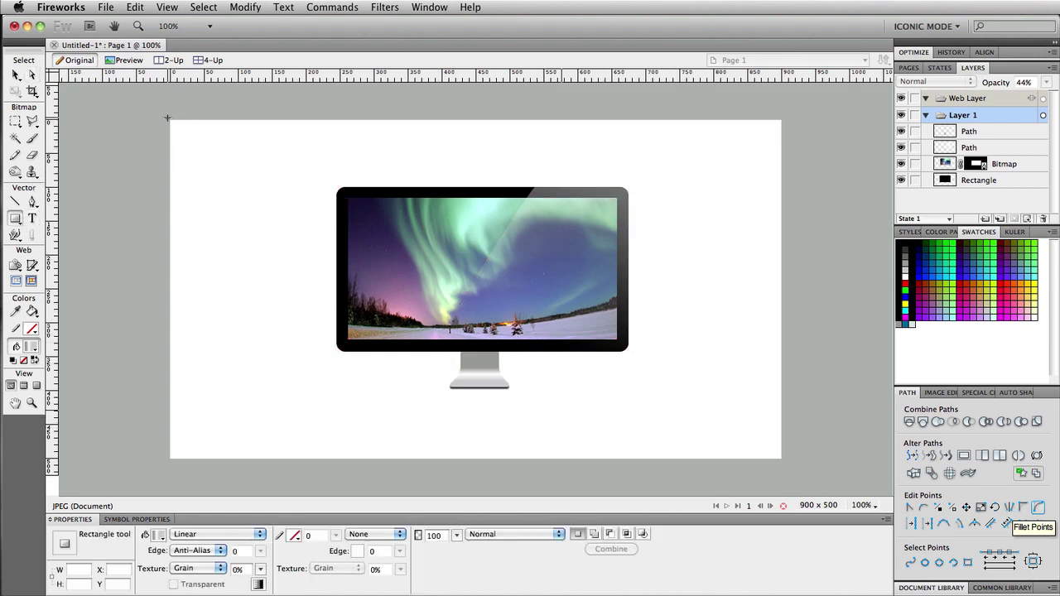
{"action": "left_click_drag", "start_coordinate": [167, 118], "coordinate": [783, 460]}
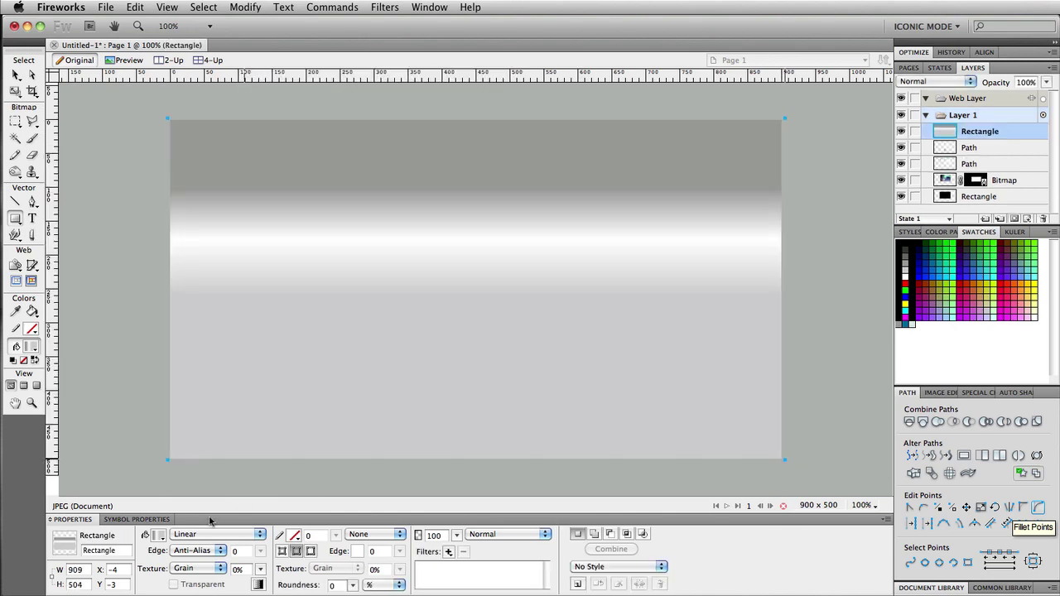
{"action": "left_click", "coordinate": [201, 534]}
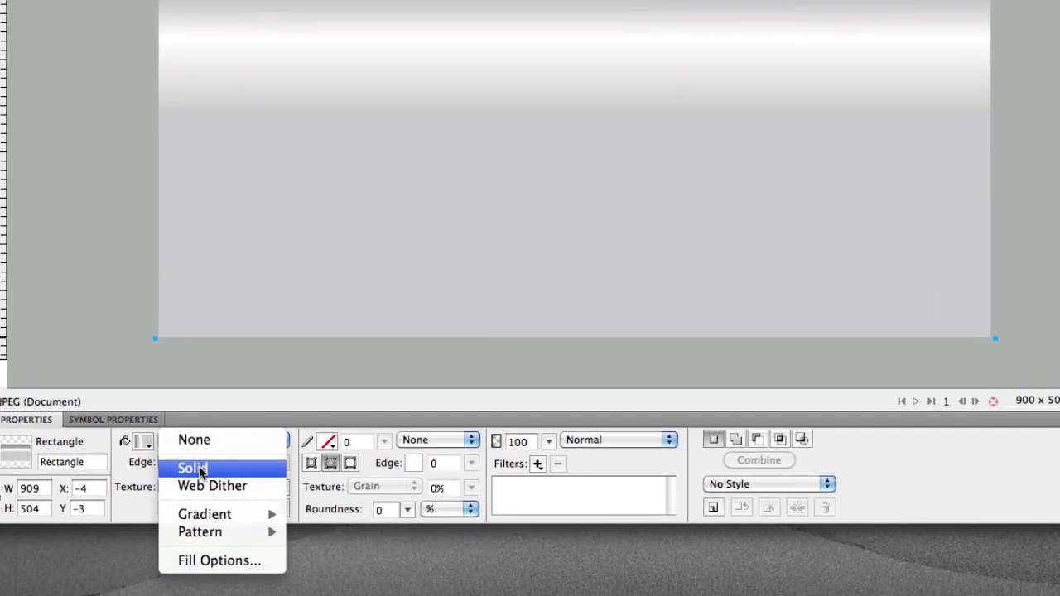
{"action": "left_click", "coordinate": [203, 555]}
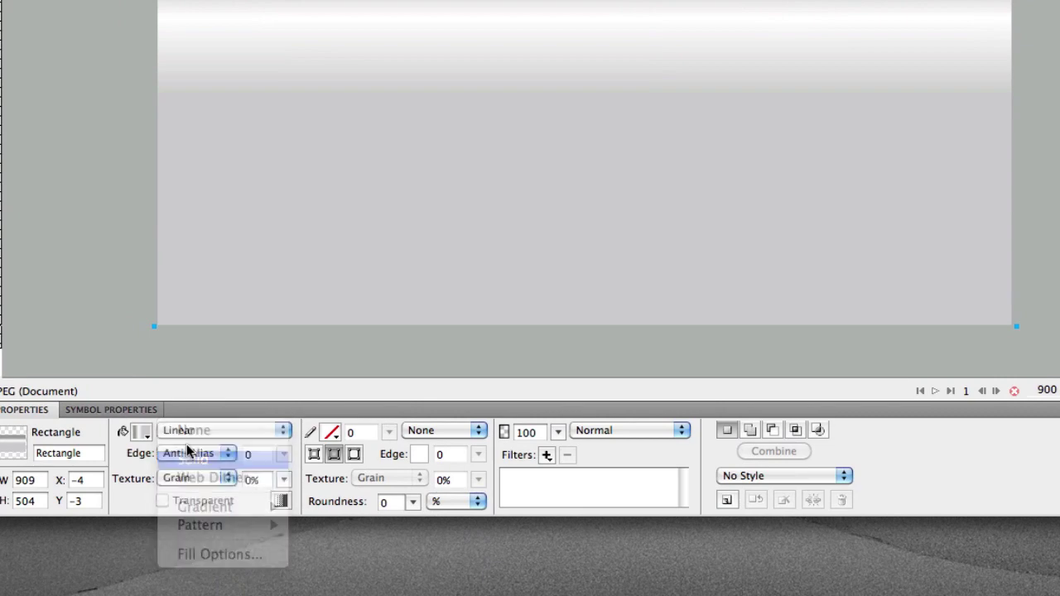
{"action": "left_click", "coordinate": [179, 534]}
{"action": "mouse_move", "coordinate": [195, 478]}
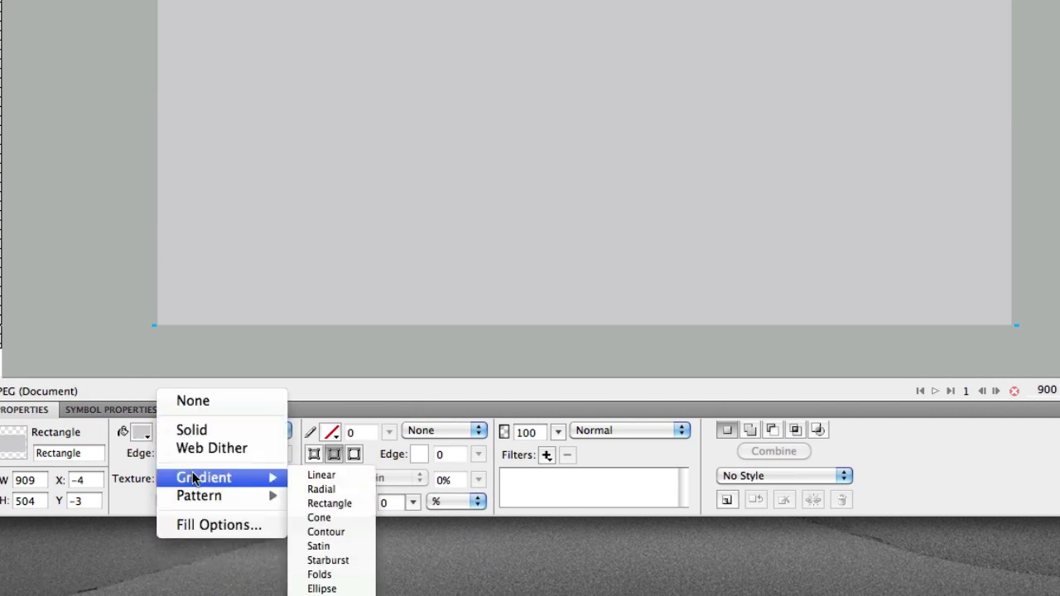
{"action": "left_click", "coordinate": [316, 489]}
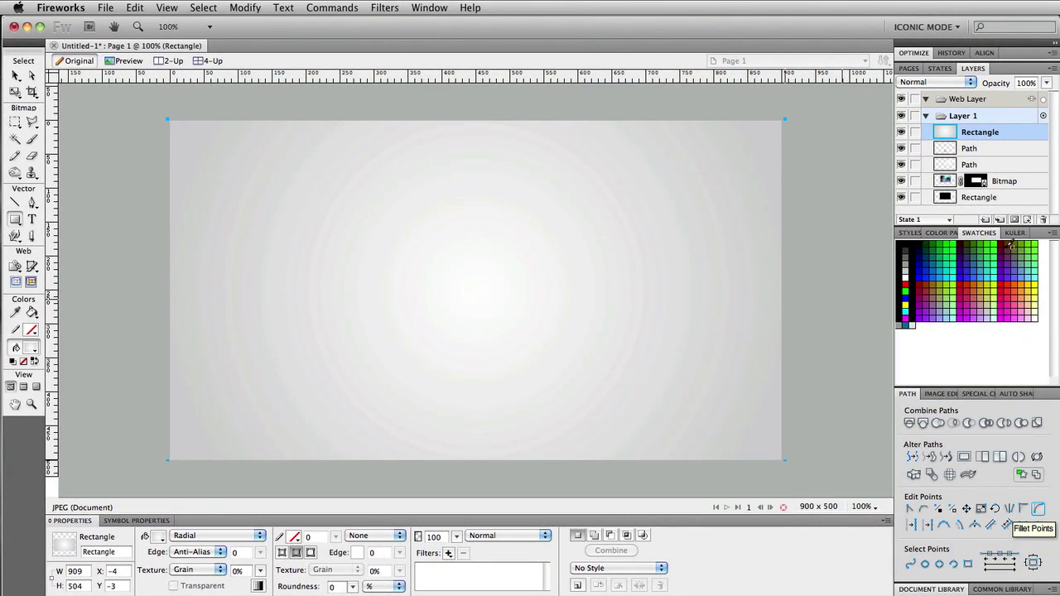
- Colour the radial gradient from Kuler: dark teal outer stop, light sea-green centre
{"action": "left_click", "coordinate": [1013, 233]}
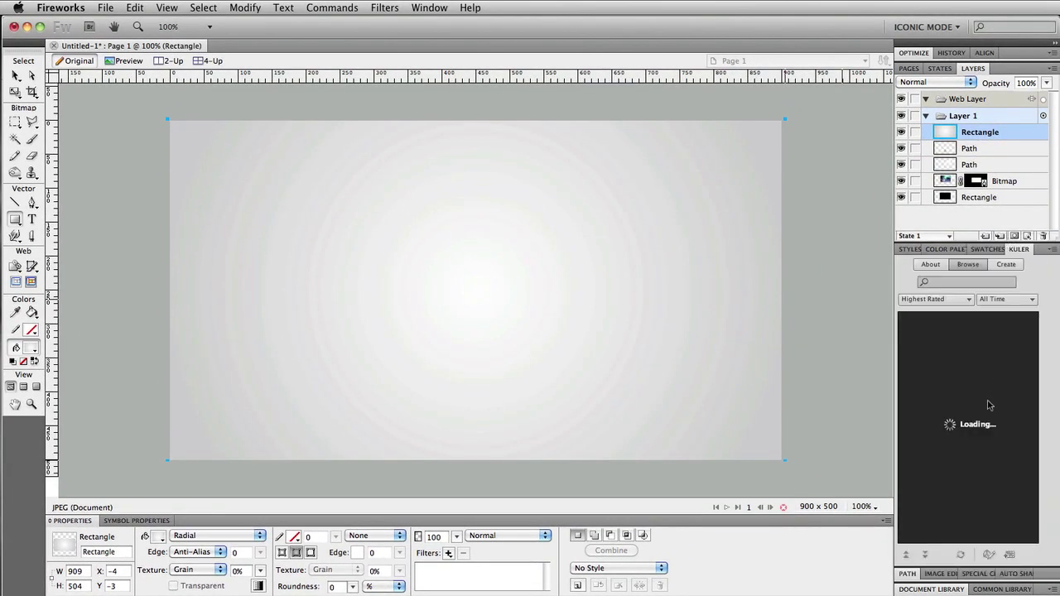
{"action": "scroll", "coordinate": [961, 427], "scroll_direction": "down", "scroll_amount": 1}
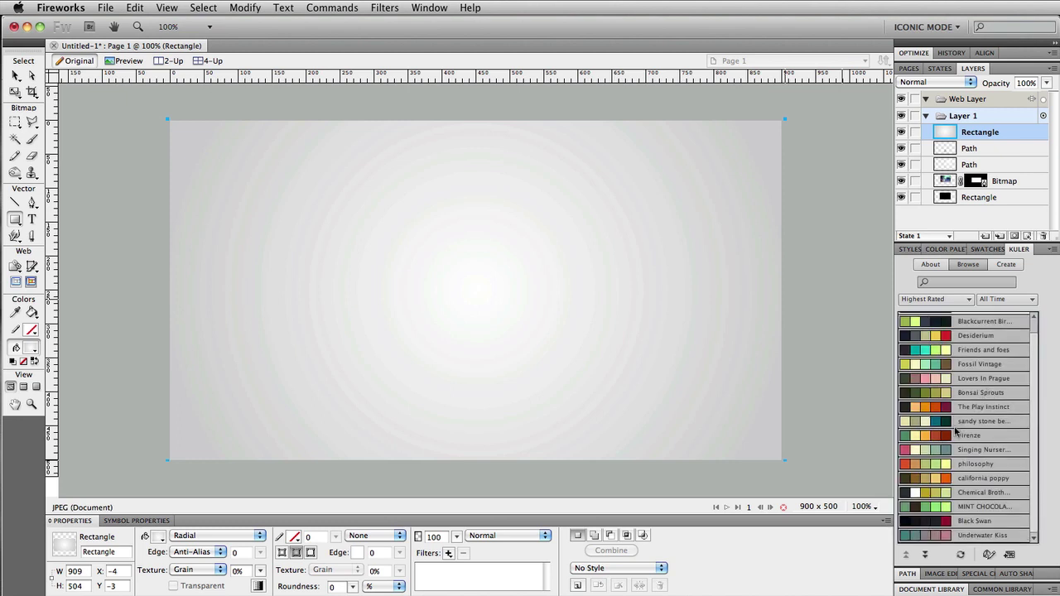
{"action": "left_click", "coordinate": [157, 539]}
{"action": "left_click", "coordinate": [308, 460]}
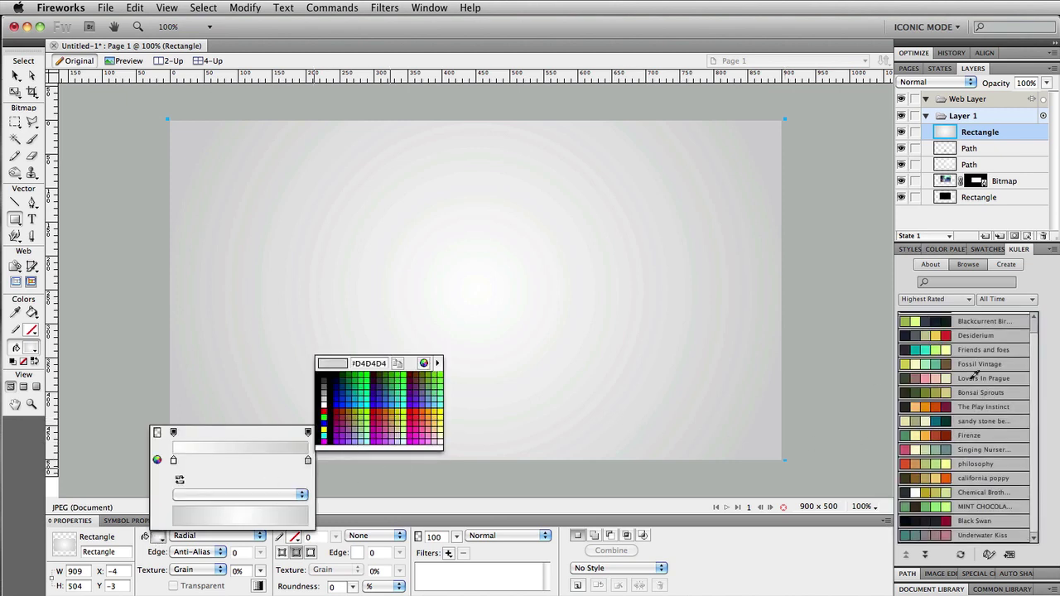
{"action": "left_click", "coordinate": [948, 422]}
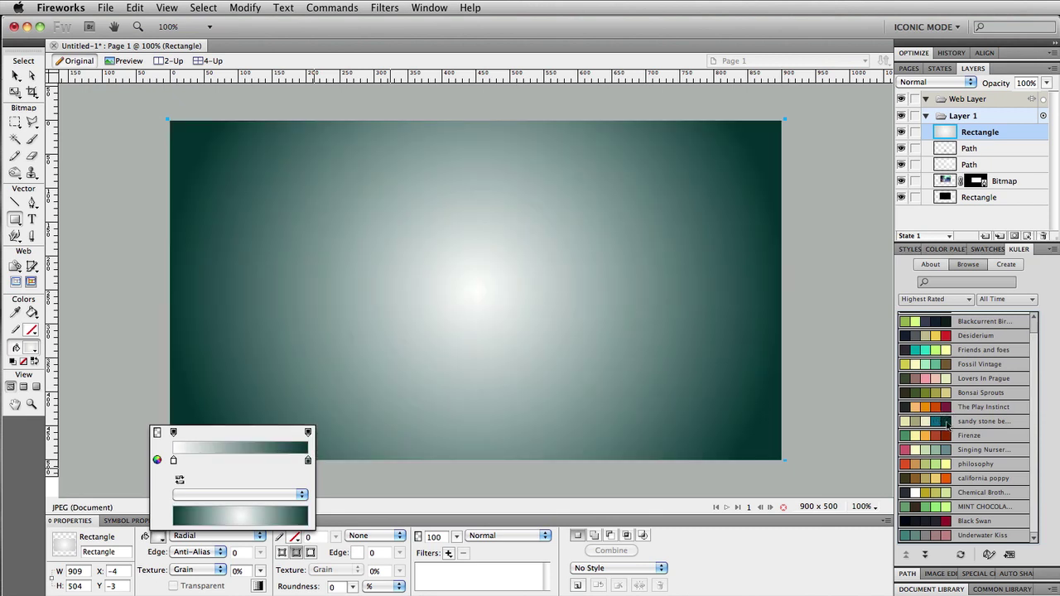
{"action": "left_click", "coordinate": [173, 460]}
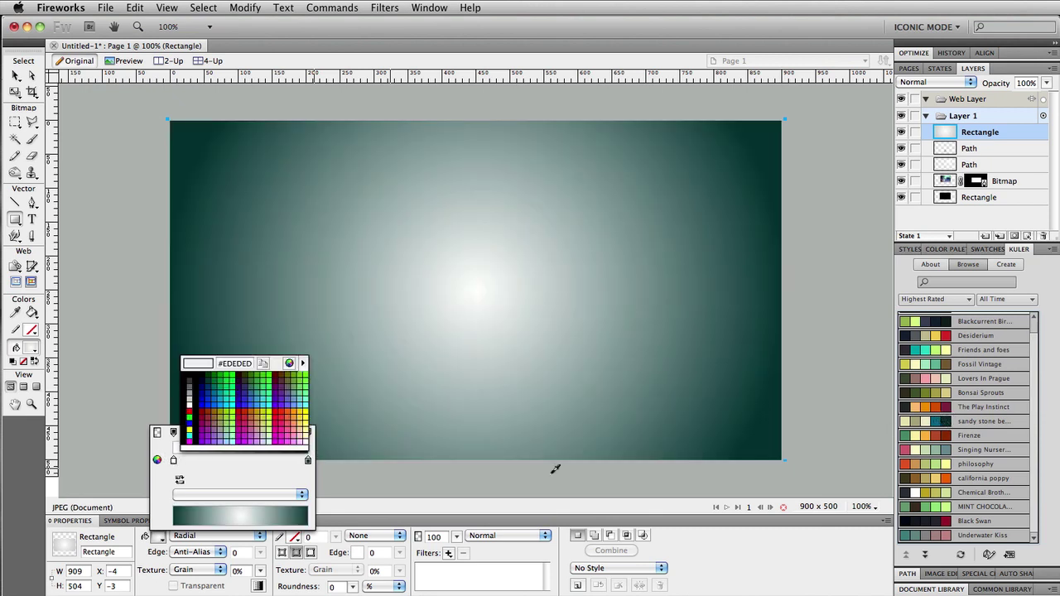
{"action": "left_click", "coordinate": [938, 451]}
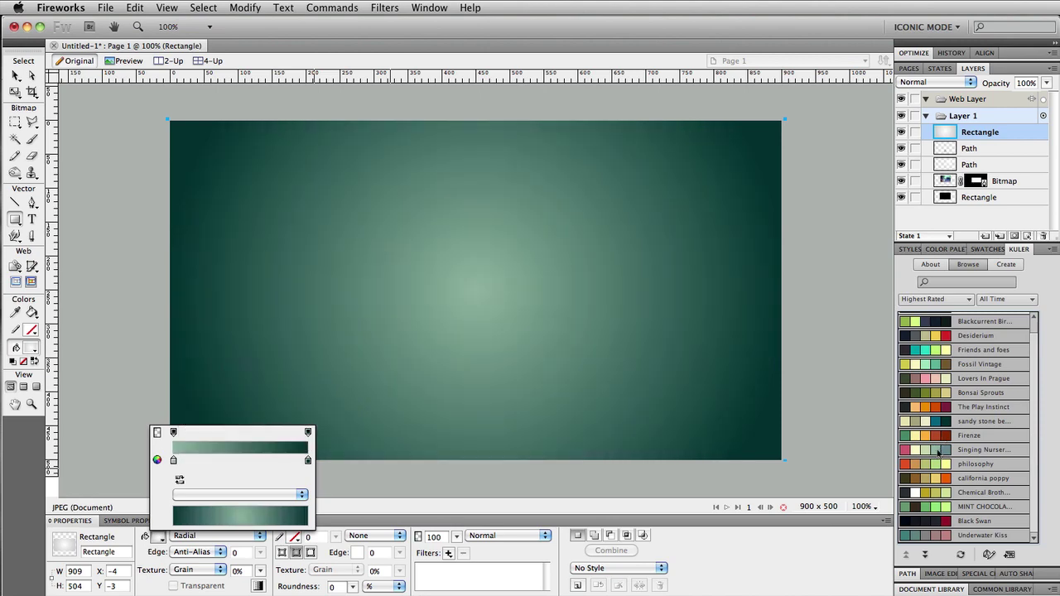
{"action": "left_click", "coordinate": [152, 366]}
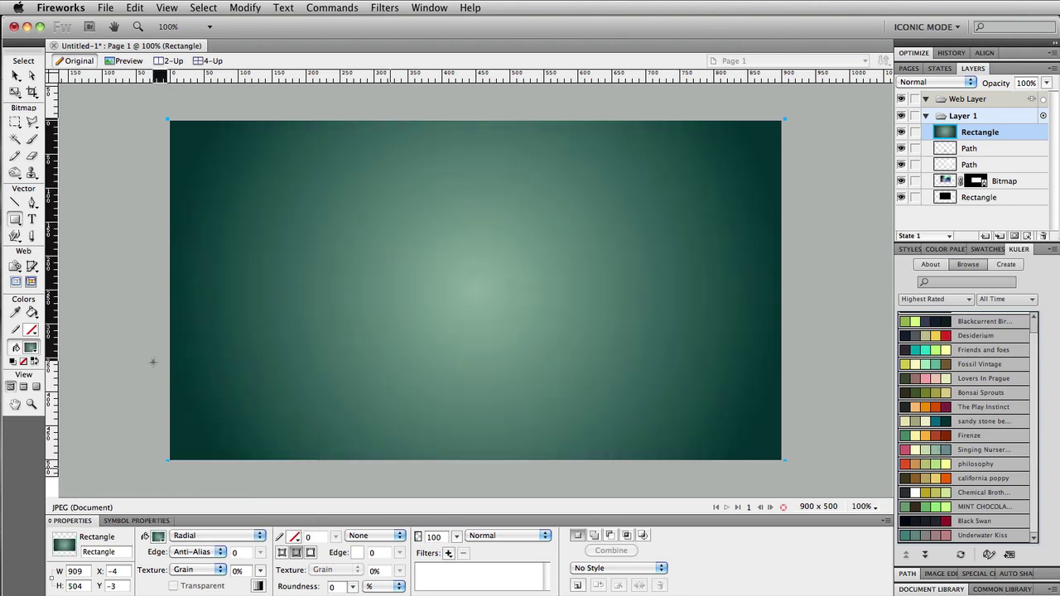
- Apply an Add Noise filter with Amount 2 to the teal background rectangle
{"action": "left_click", "coordinate": [16, 74]}
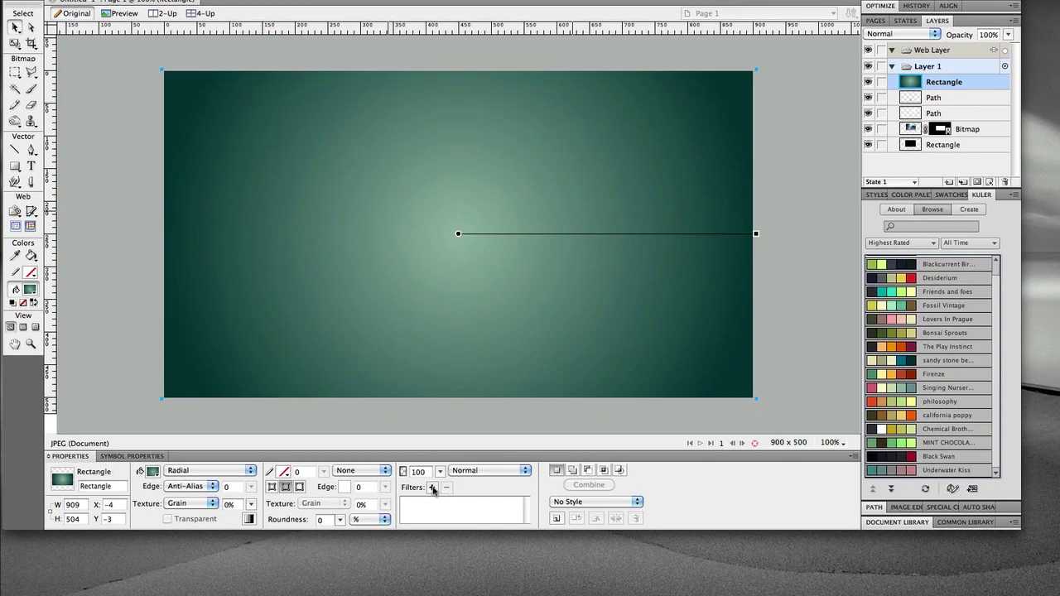
{"action": "left_click", "coordinate": [432, 489]}
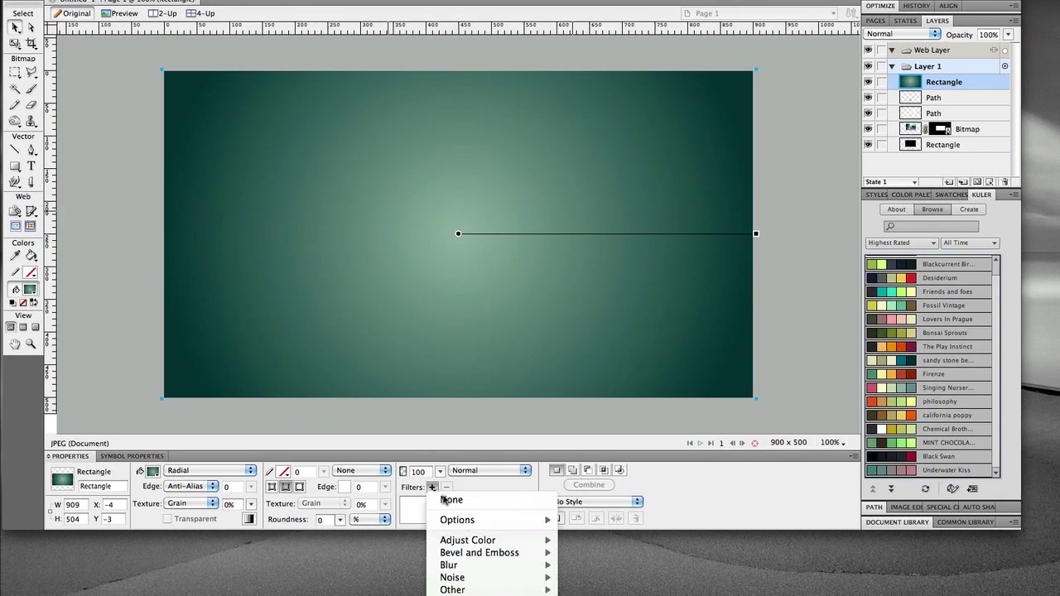
{"action": "mouse_move", "coordinate": [489, 578]}
{"action": "left_click", "coordinate": [595, 578]}
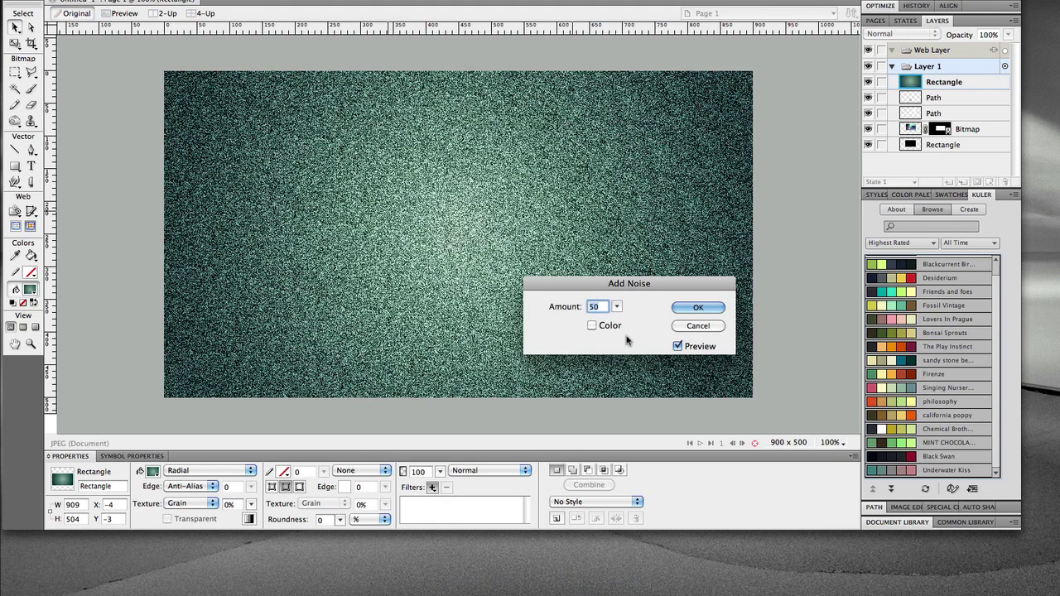
{"action": "type", "text": "2"}
{"action": "left_click", "coordinate": [695, 309]}
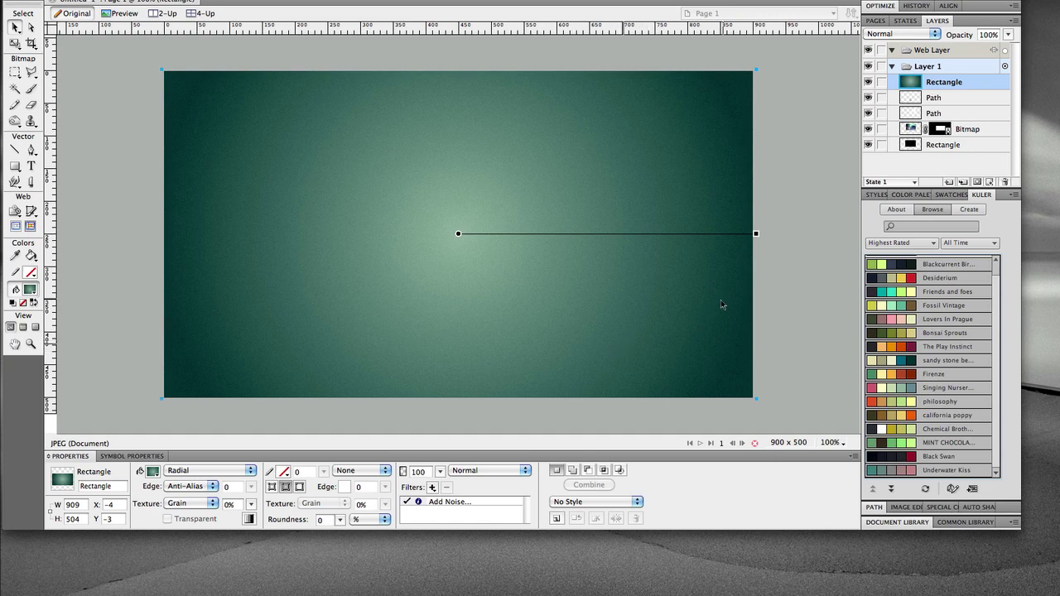
- Move the background rectangle beneath the monitor and sample a darker green for its gradient centre
{"action": "left_click_drag", "start_coordinate": [942, 91], "coordinate": [915, 163]}
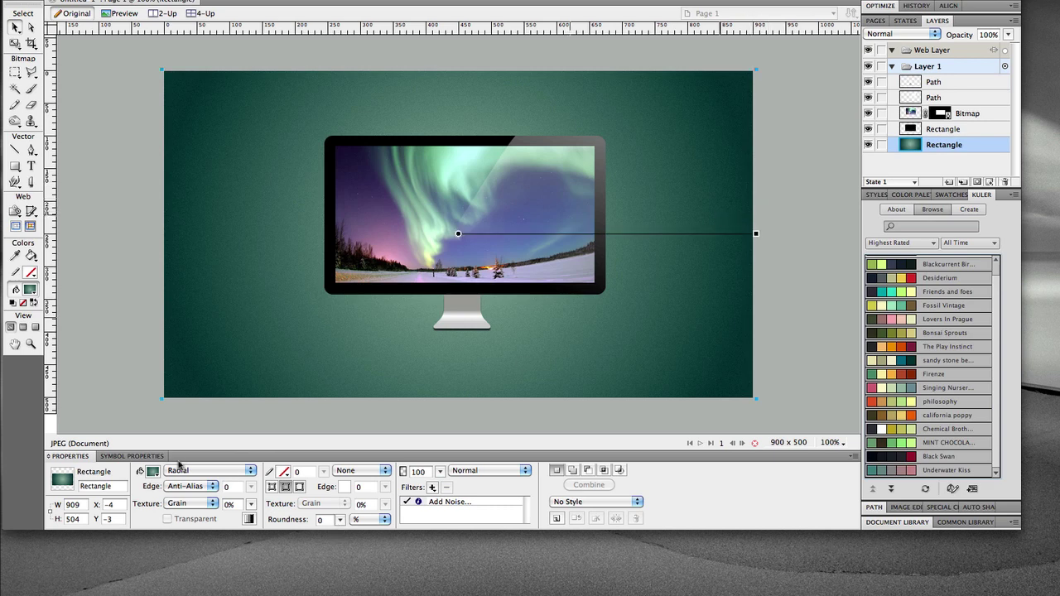
{"action": "left_click", "coordinate": [167, 398]}
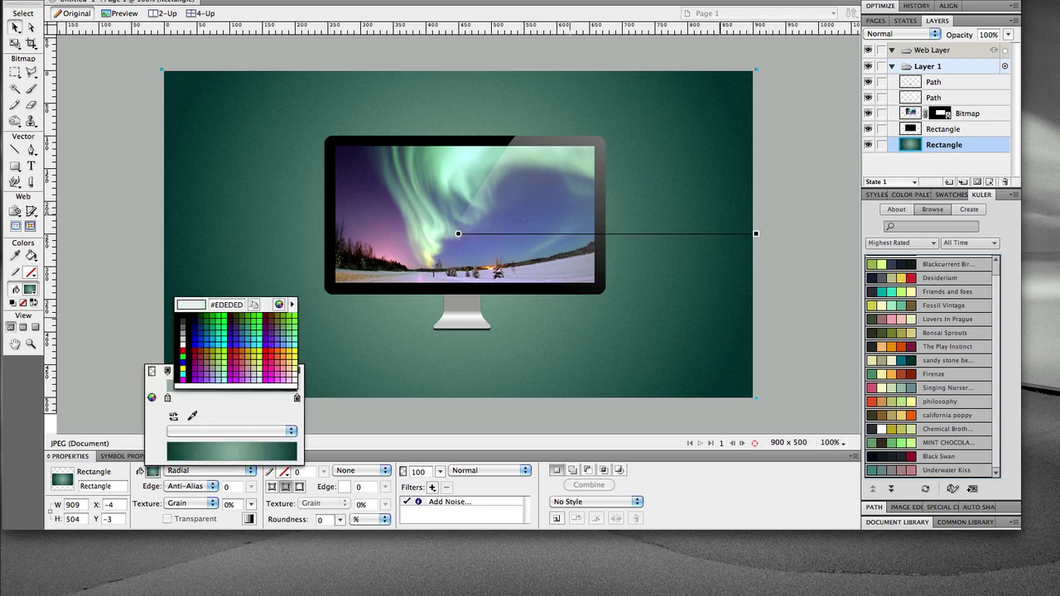
{"action": "left_click", "coordinate": [206, 447]}
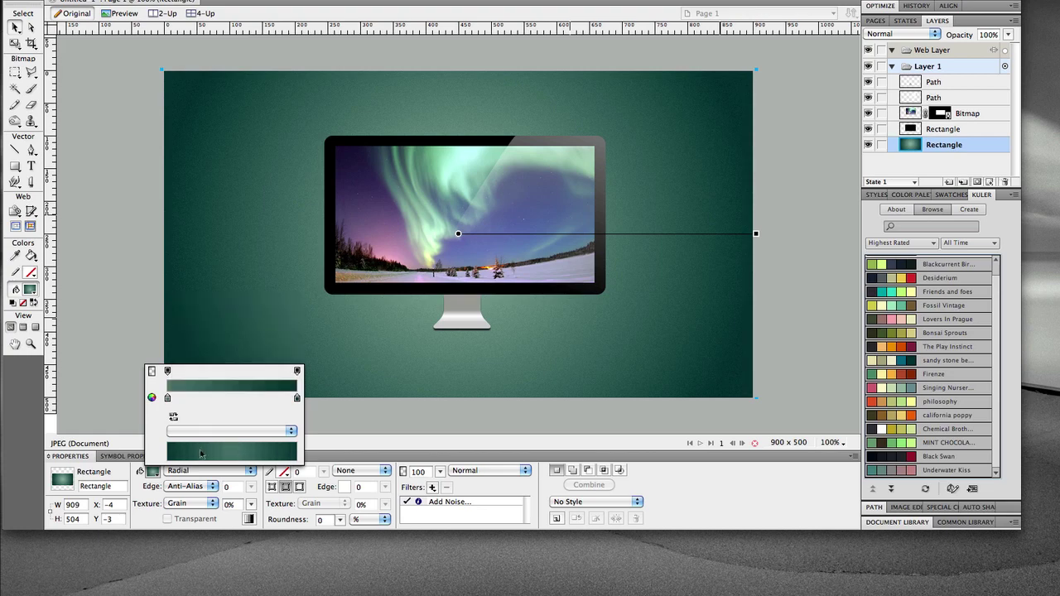
{"action": "left_click", "coordinate": [785, 339]}
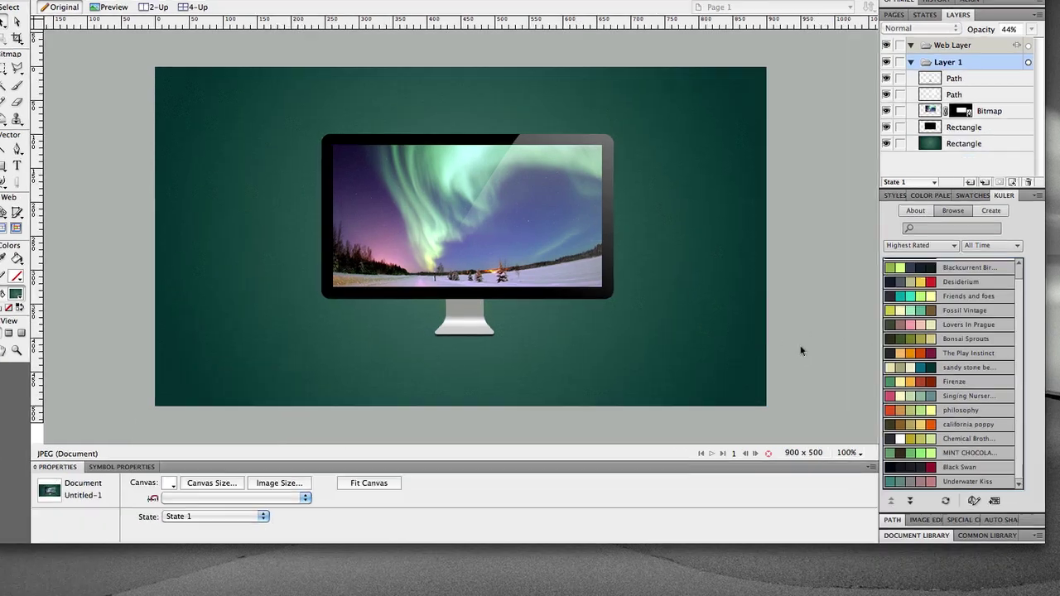